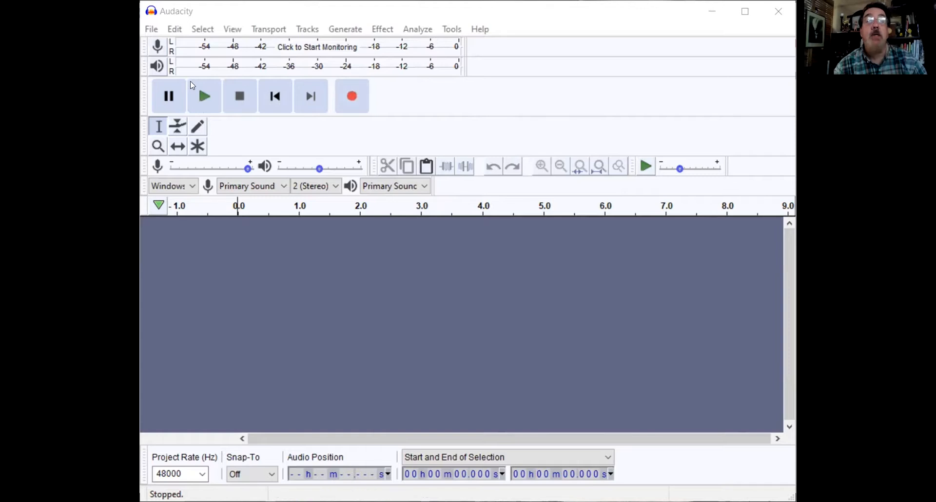
Record a stereo voice clip of about 1 minute 38 seconds, lowering and readjusting the recording volume during the take.
left_click(352, 97)
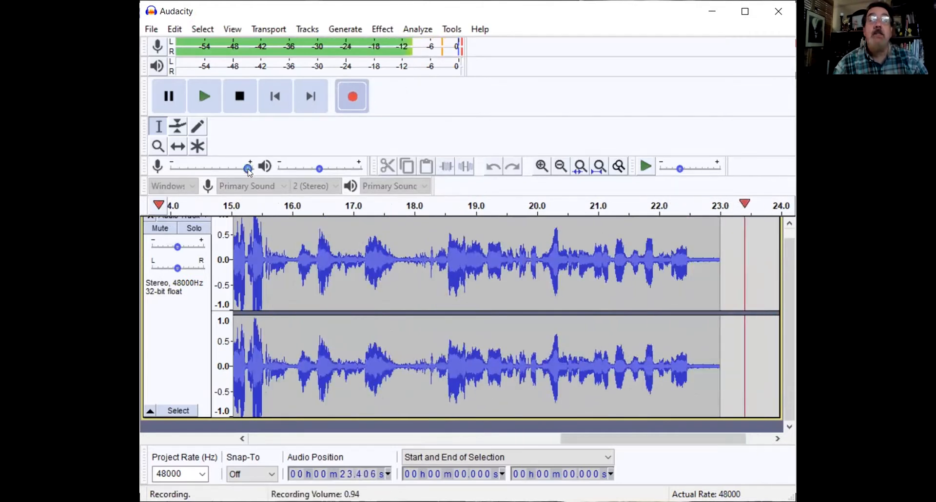
left_click_drag(249, 171, 224, 170)
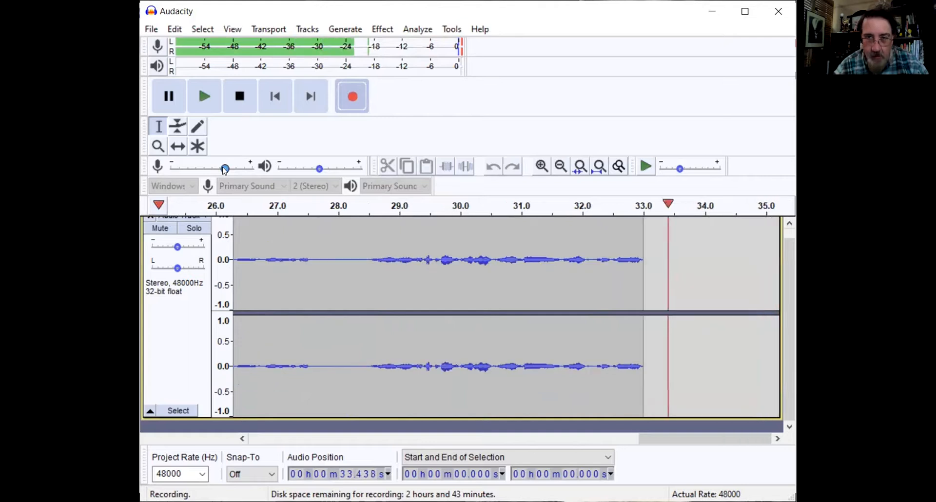
left_click_drag(227, 168, 242, 168)
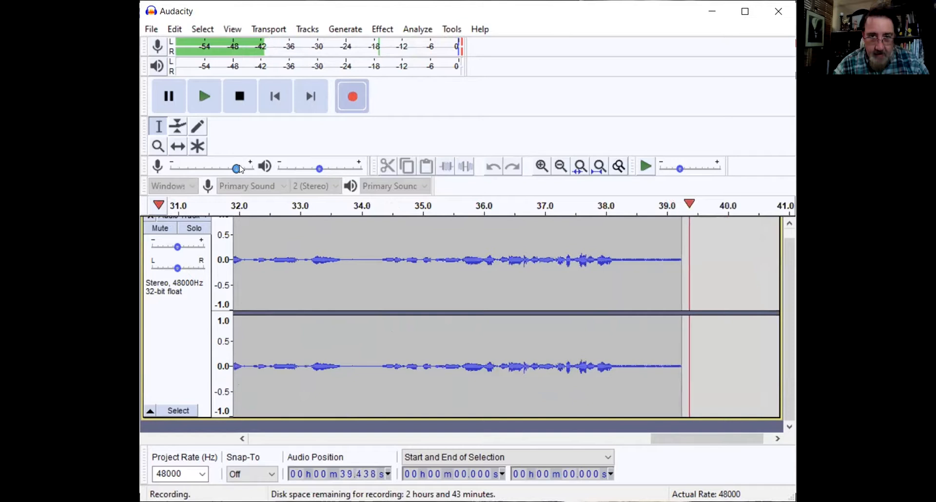
left_click_drag(241, 170, 246, 174)
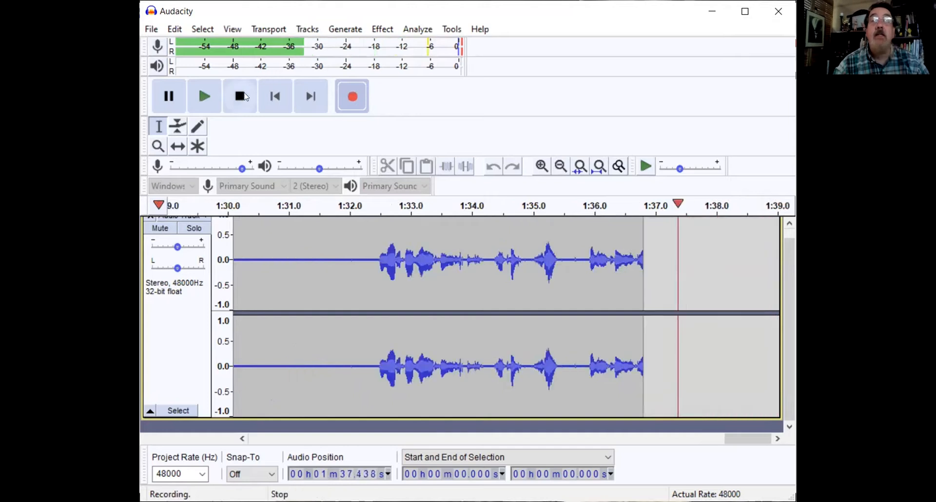
left_click(237, 99)
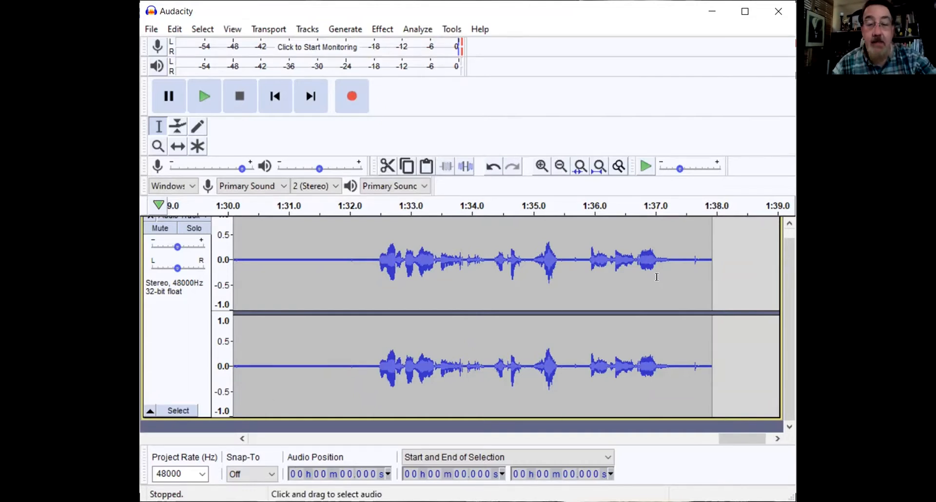
Play back the recording from about 1:02.2 to check the louder passage.
left_click_drag(742, 439, 683, 414)
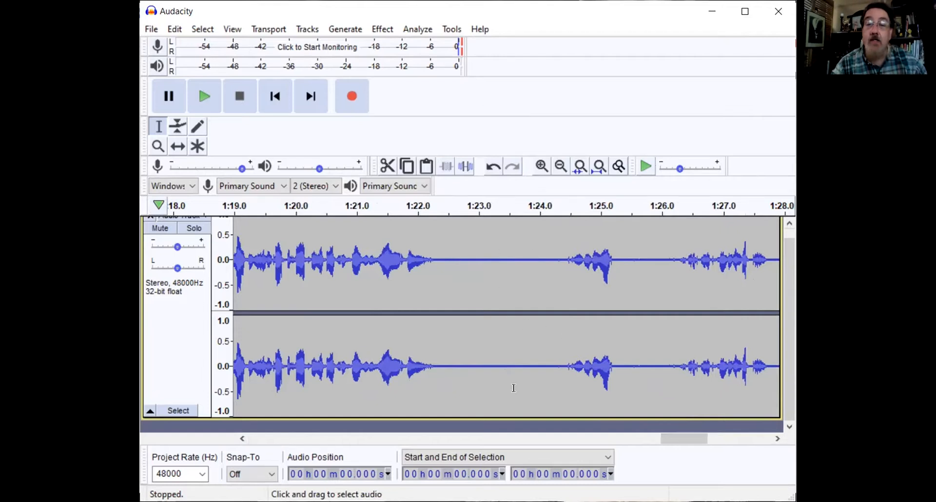
left_click_drag(671, 438, 579, 434)
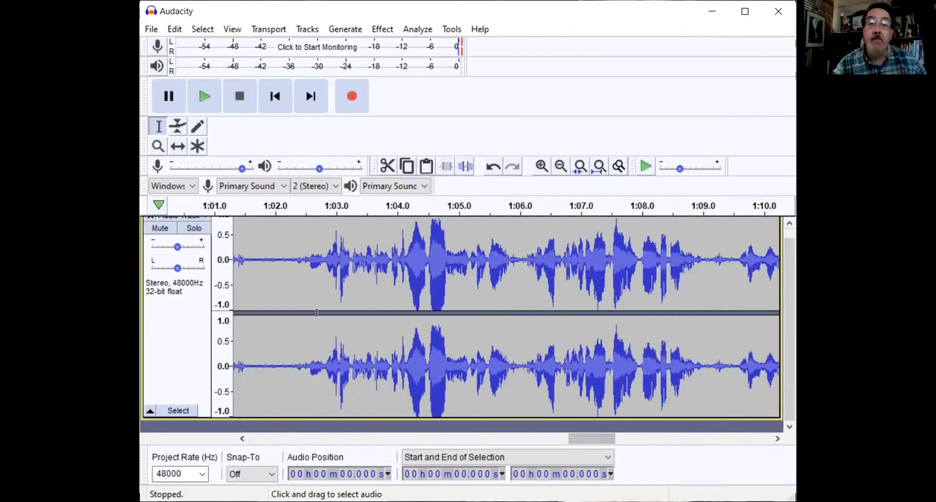
left_click(289, 275)
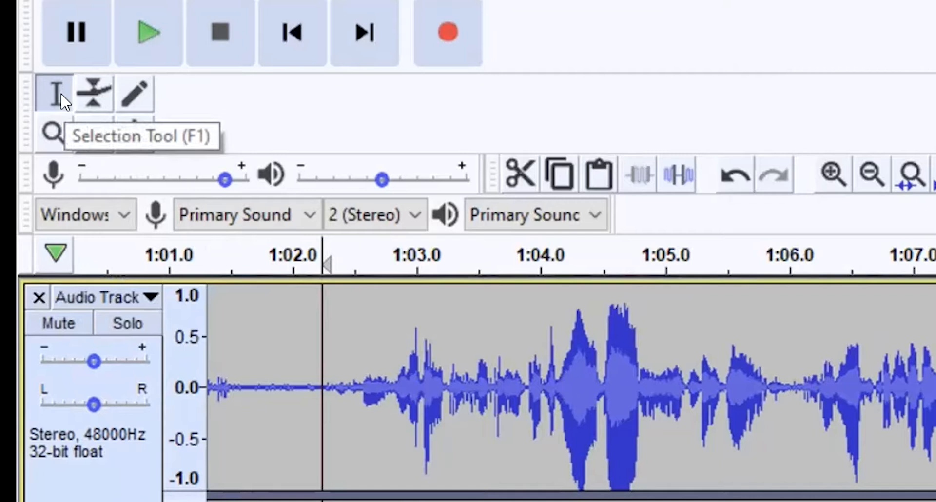
left_click(147, 34)
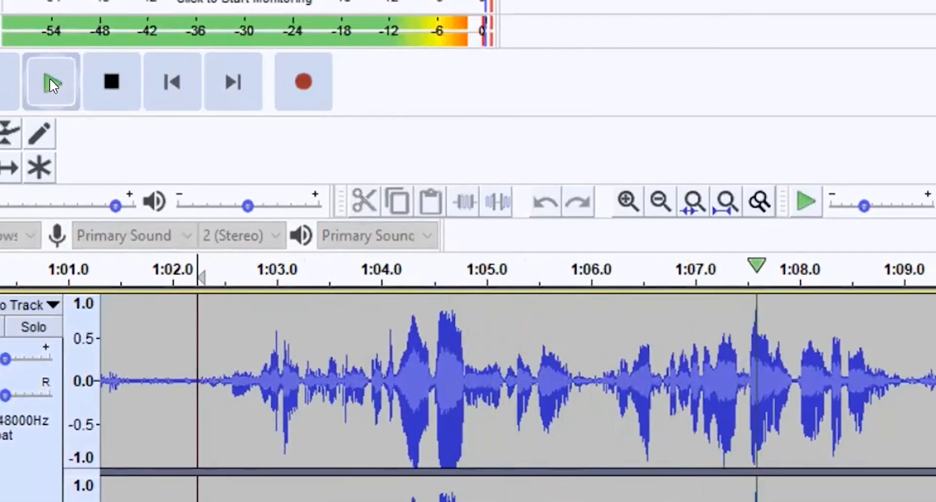
left_click(99, 82)
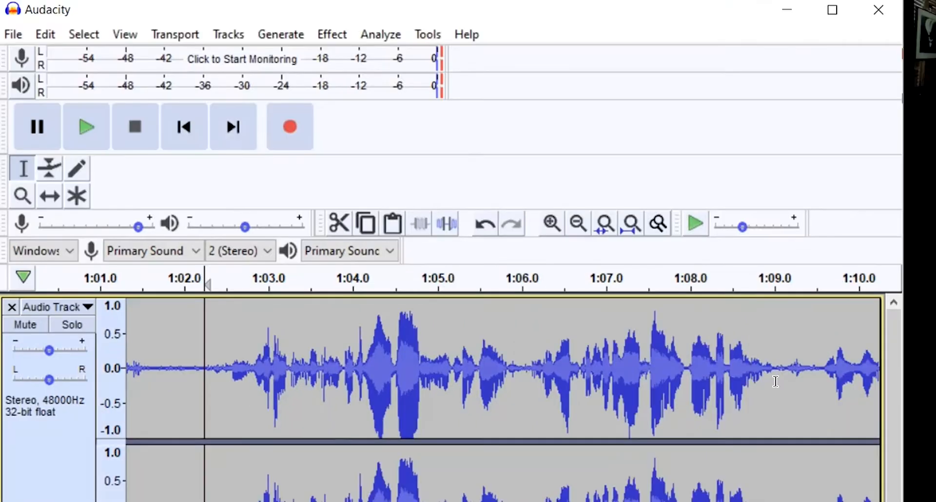
Delete the audio between about 1:02.2 and 1:09.2 and play back from the cut.
left_click(905, 396)
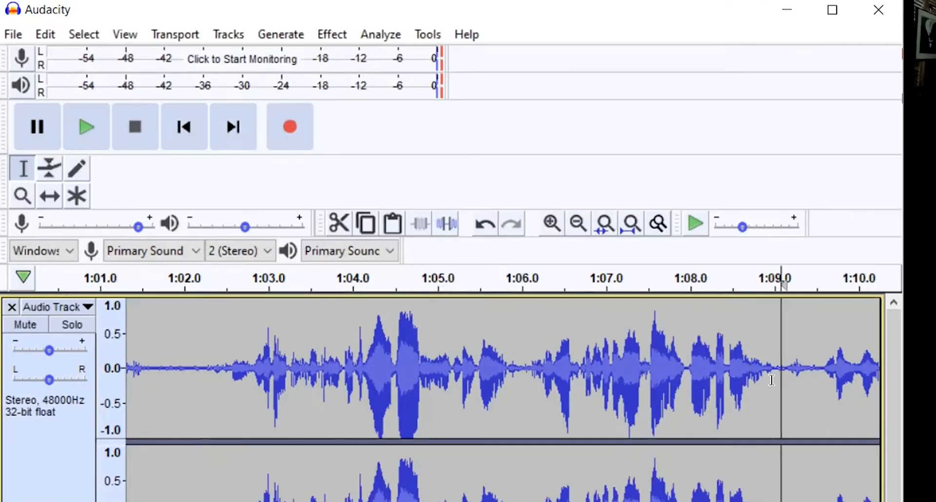
left_click_drag(780, 380, 704, 372)
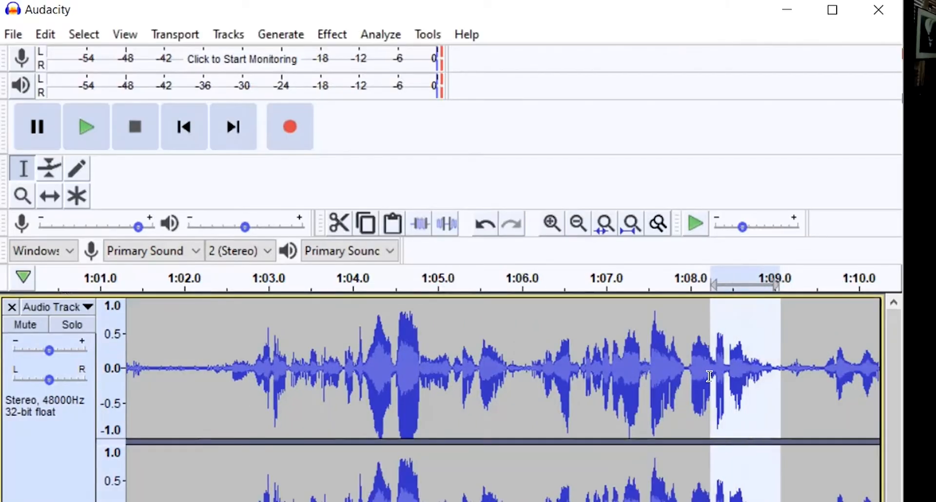
left_click_drag(701, 383, 474, 386)
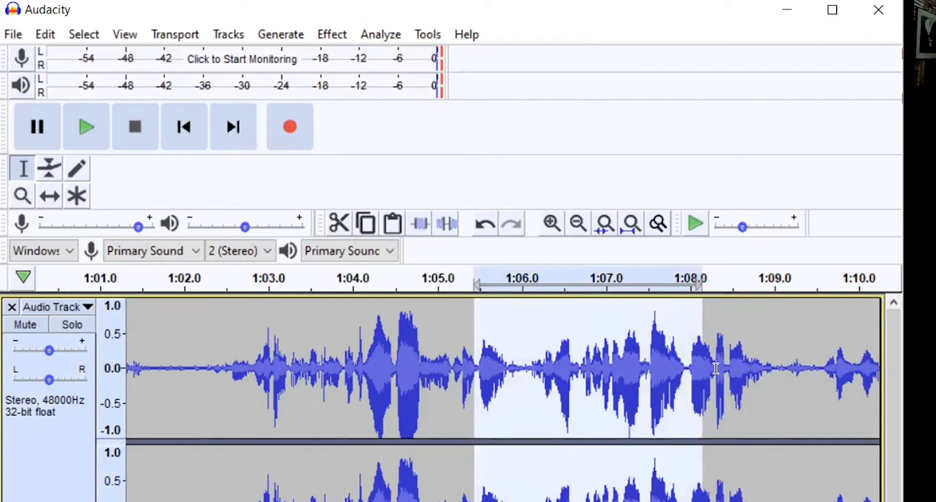
left_click_drag(787, 374, 207, 363)
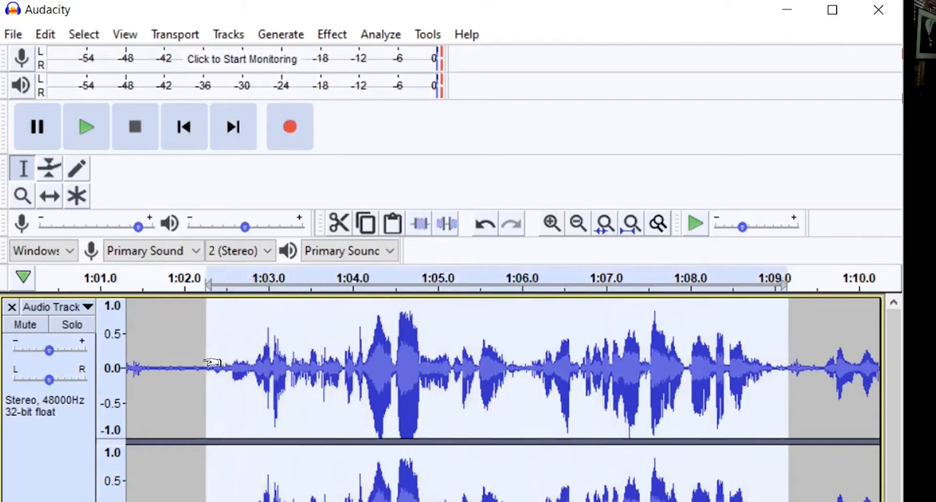
key("Delete")
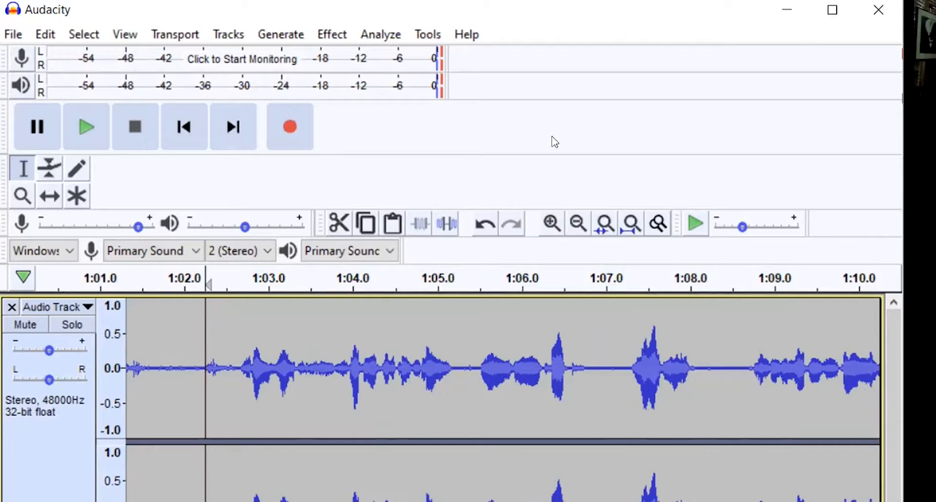
left_click(87, 133)
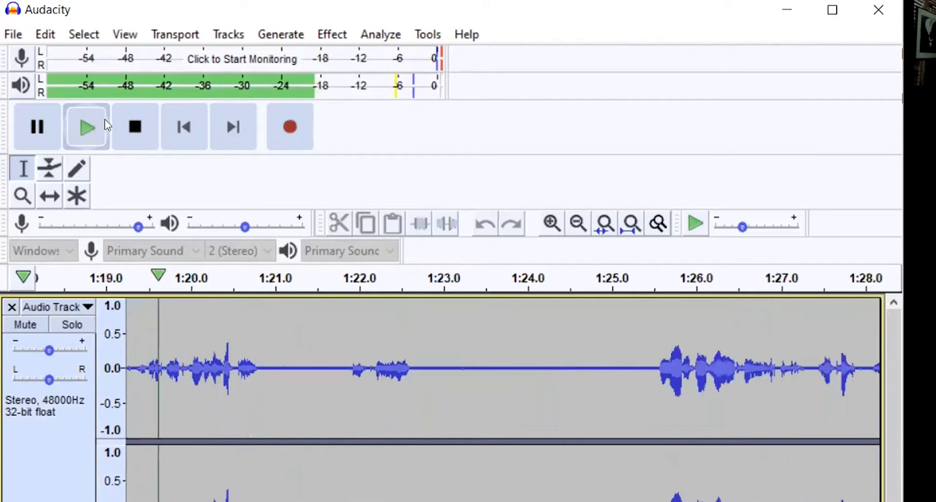
left_click(141, 122)
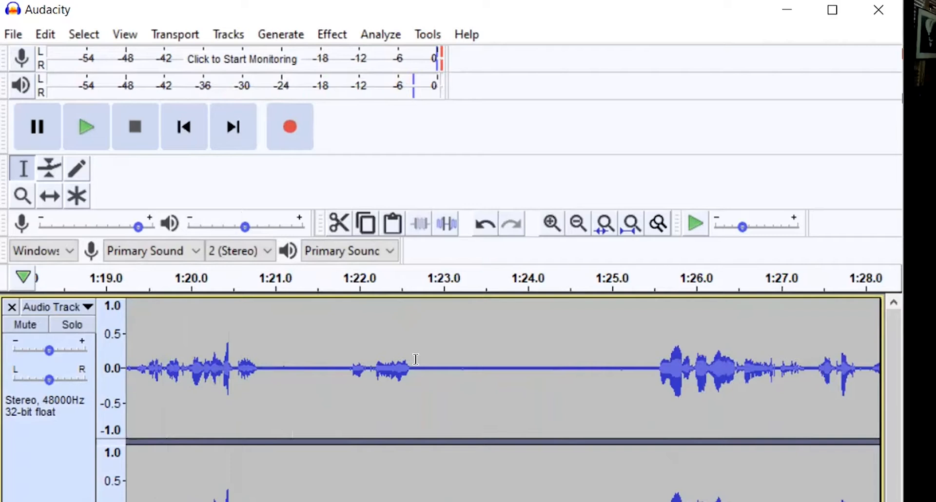
Capture a noise profile from the silent stretch between about 1:22.7 and 1:25.5 for Noise Reduction.
left_click_drag(421, 363, 650, 394)
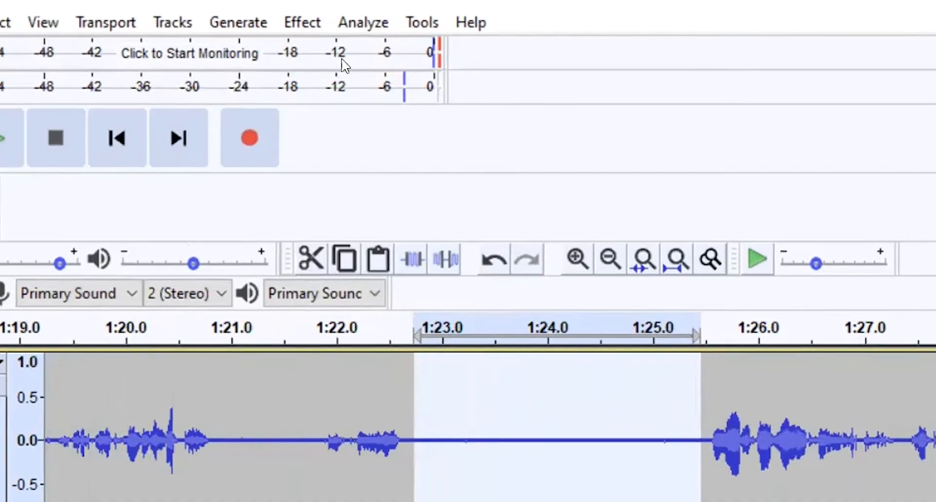
left_click(291, 22)
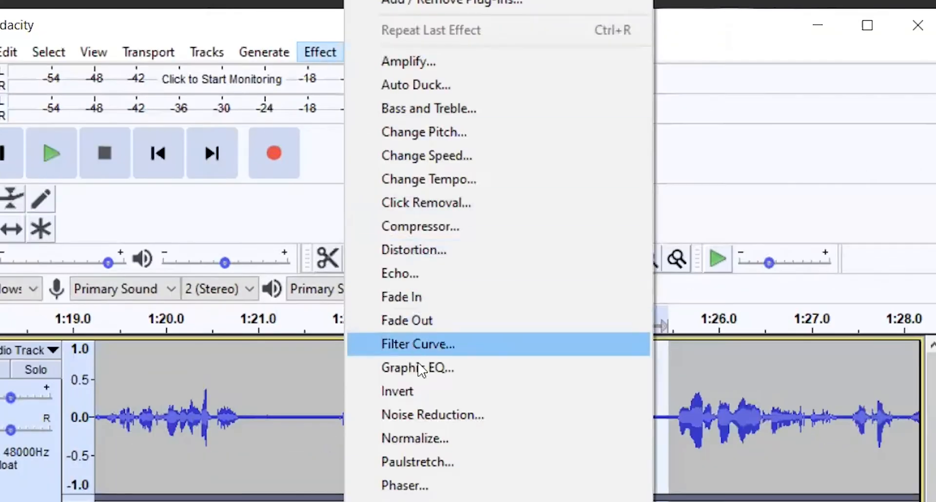
left_click(437, 416)
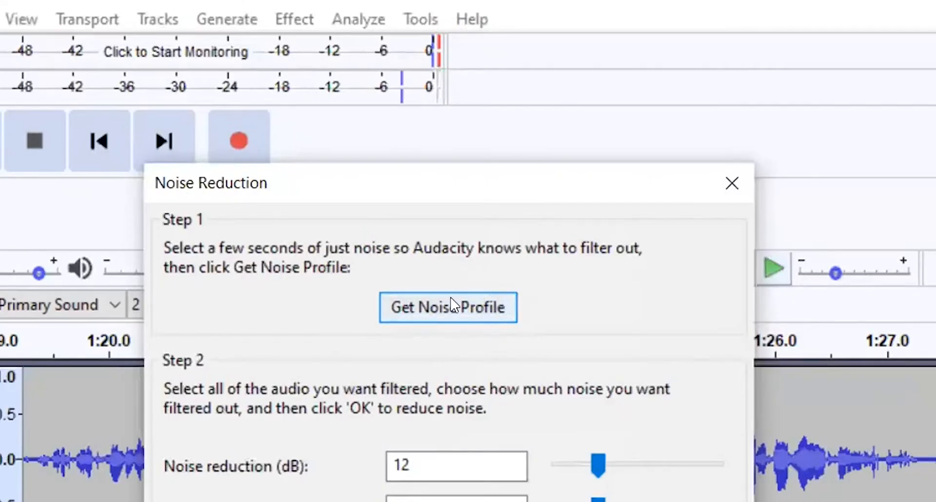
left_click(474, 312)
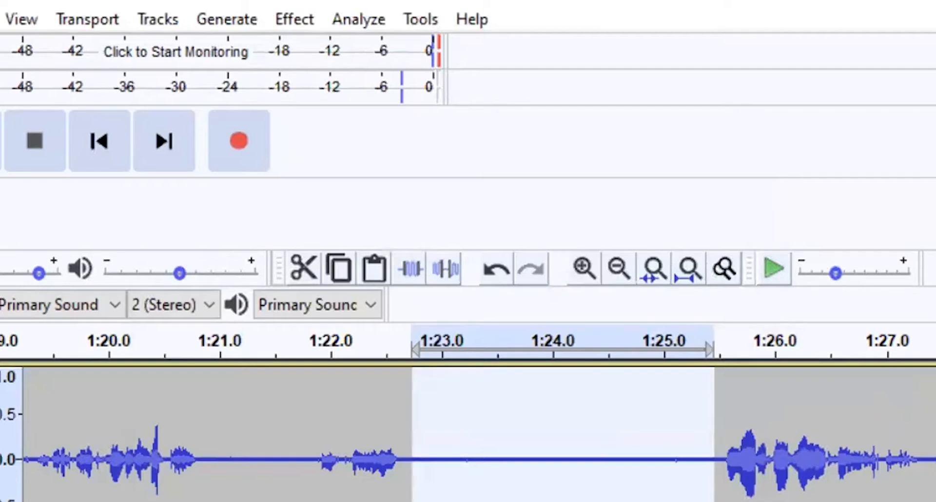
Apply Noise Reduction to the entire recording with 12 dB reduction, sensitivity 6.00 and 6 frequency smoothing bands.
left_click(385, 439)
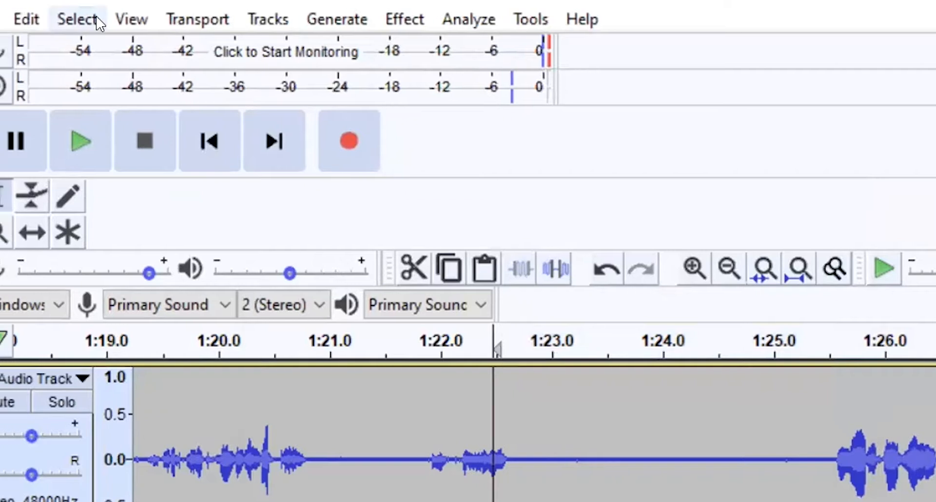
left_click(78, 19)
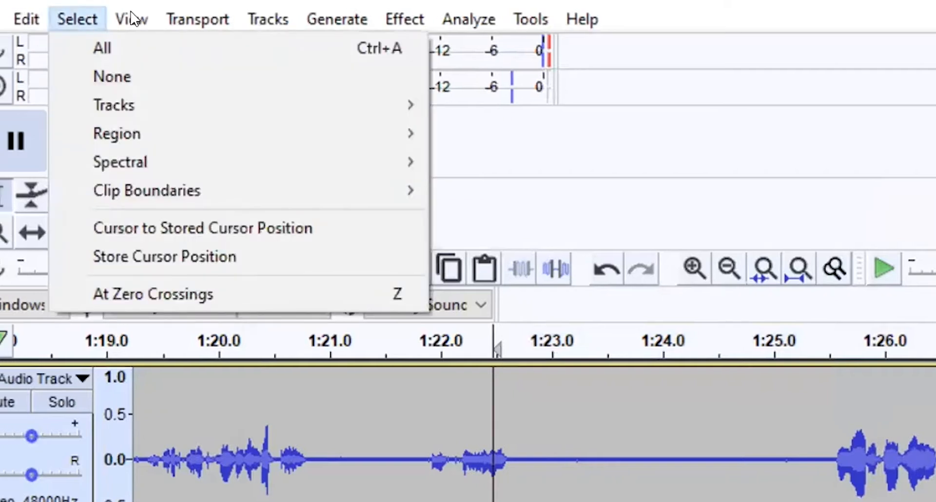
left_click(98, 51)
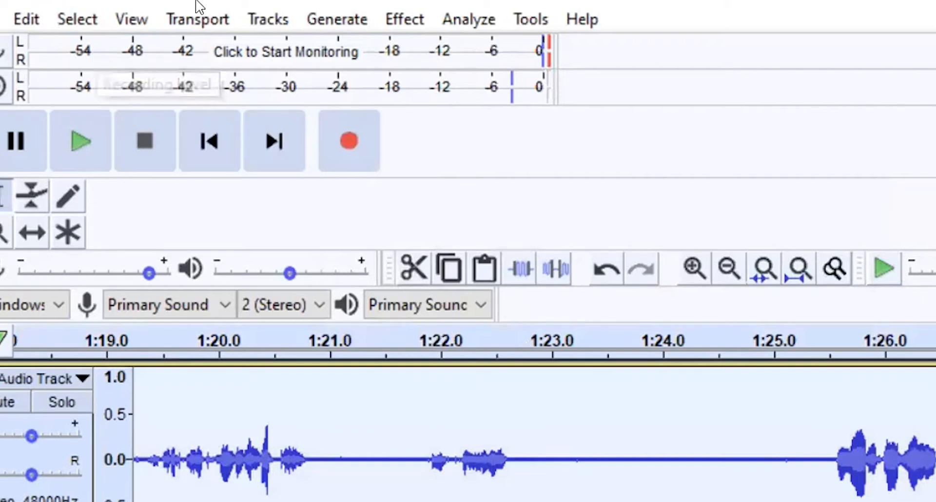
left_click(414, 23)
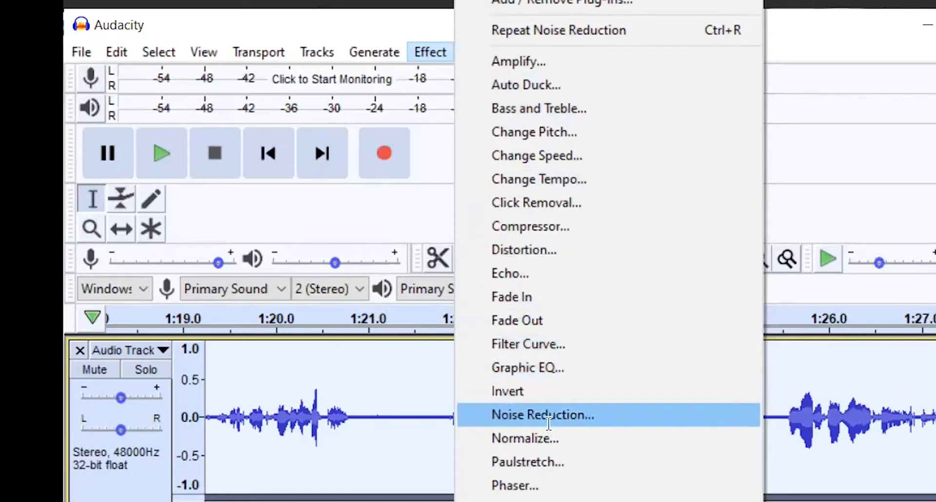
left_click(548, 419)
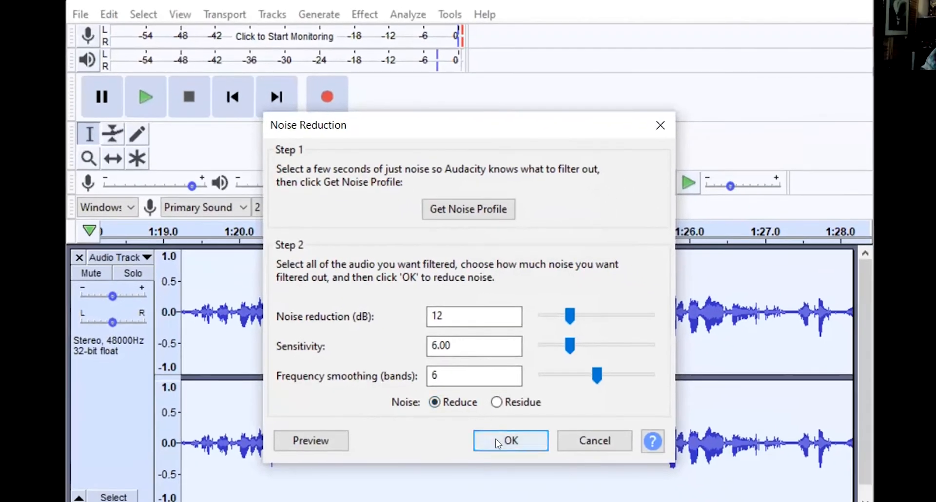
left_click(498, 442)
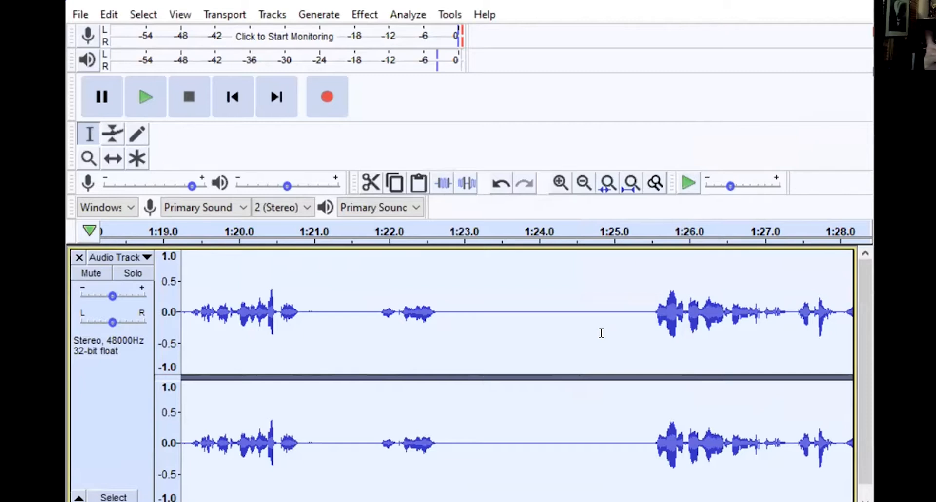
Clear all audio from the track and record a new voice clip of about 21 seconds.
left_click(193, 97)
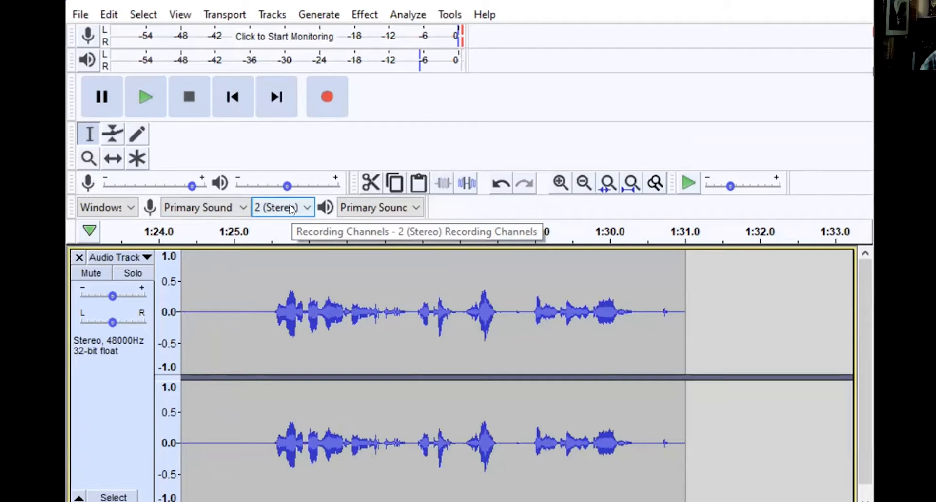
key("Delete")
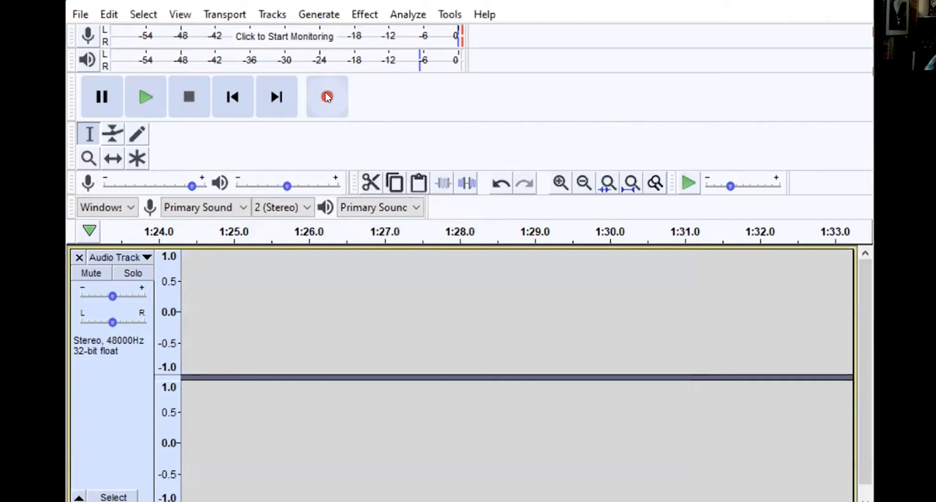
left_click(328, 97)
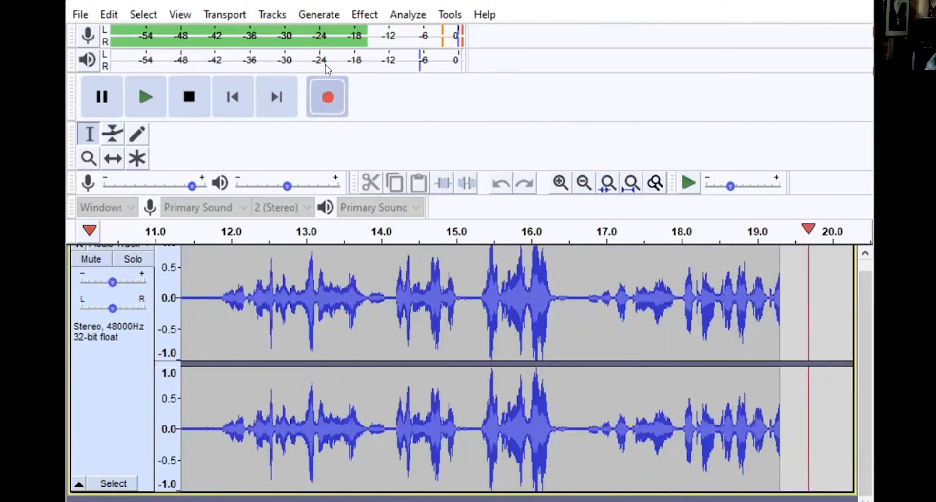
left_click(191, 96)
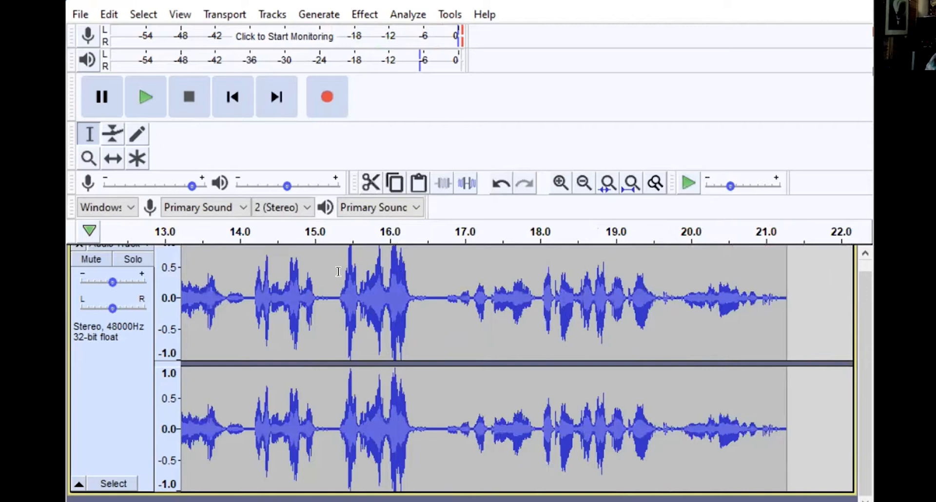
Play back the loud passage between about 15.4 and 16.4 seconds.
left_click_drag(344, 272, 417, 273)
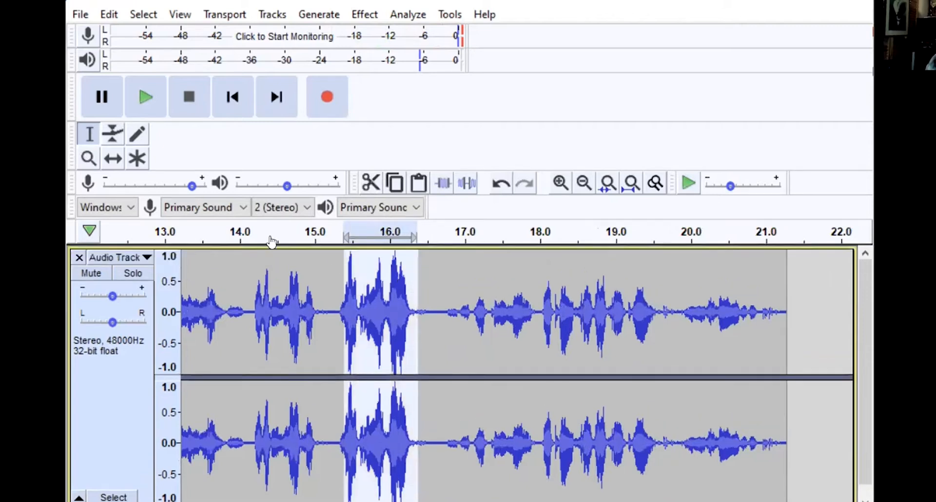
left_click(150, 98)
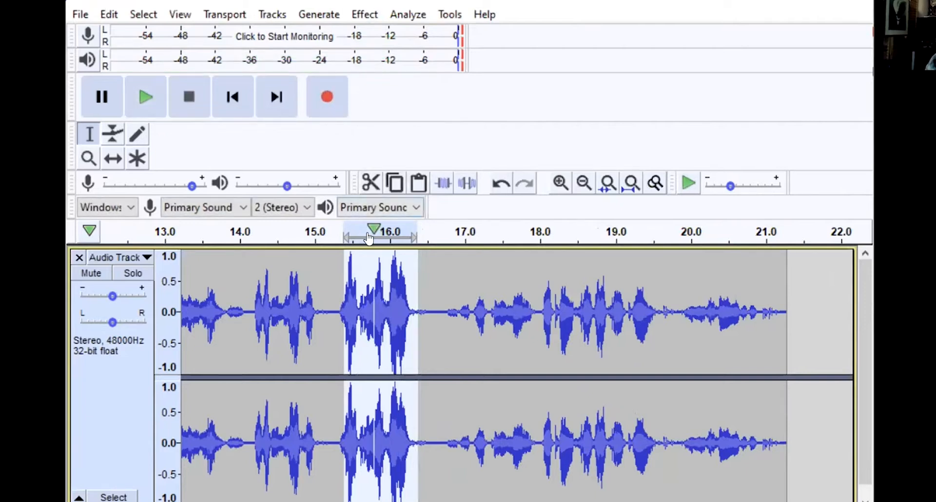
Preview Amplify at -11.1 dB on the loud passage between about 15.3 and 16.3 seconds.
left_click_drag(339, 270, 407, 278)
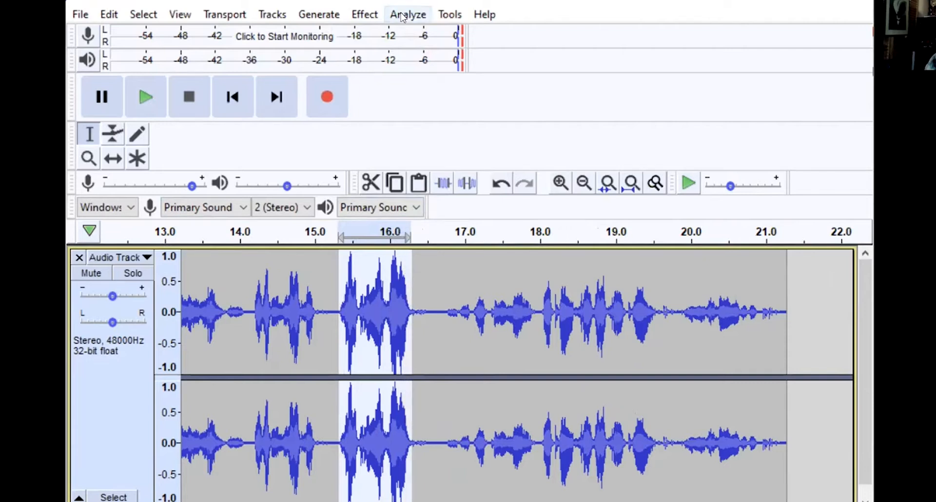
left_click(374, 15)
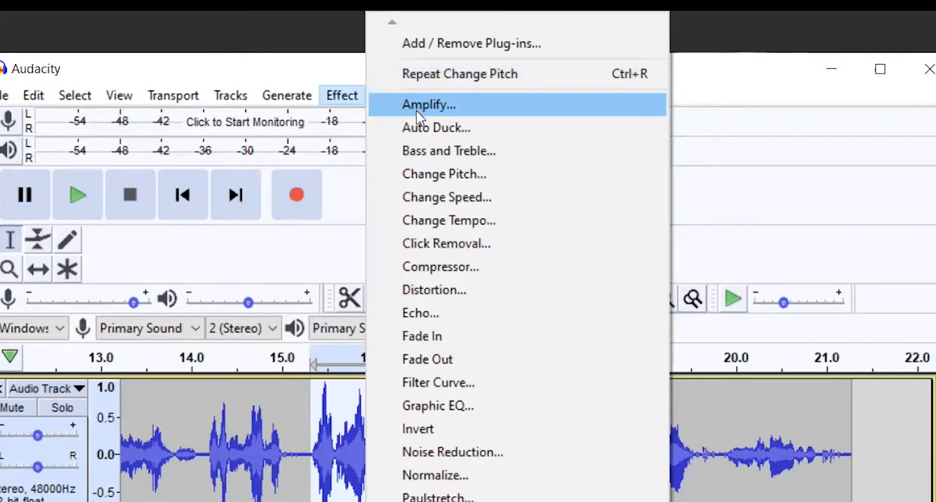
left_click(418, 111)
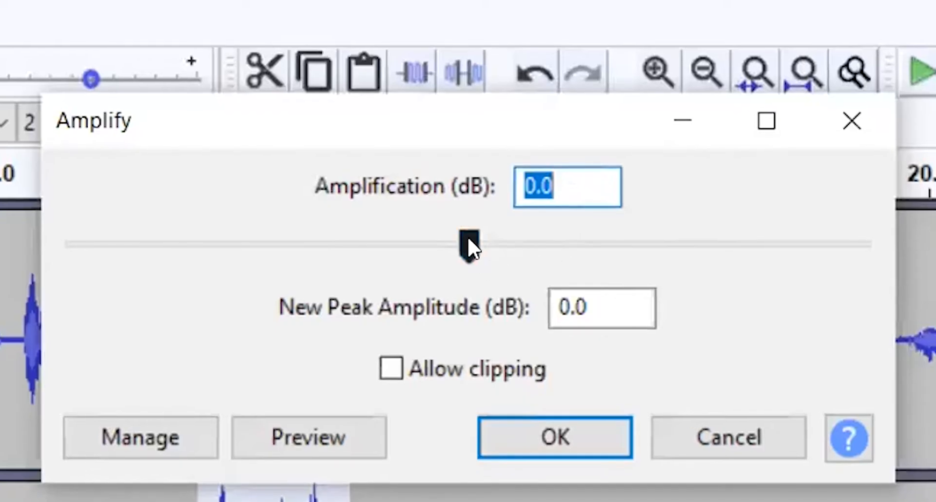
left_click_drag(469, 238, 376, 230)
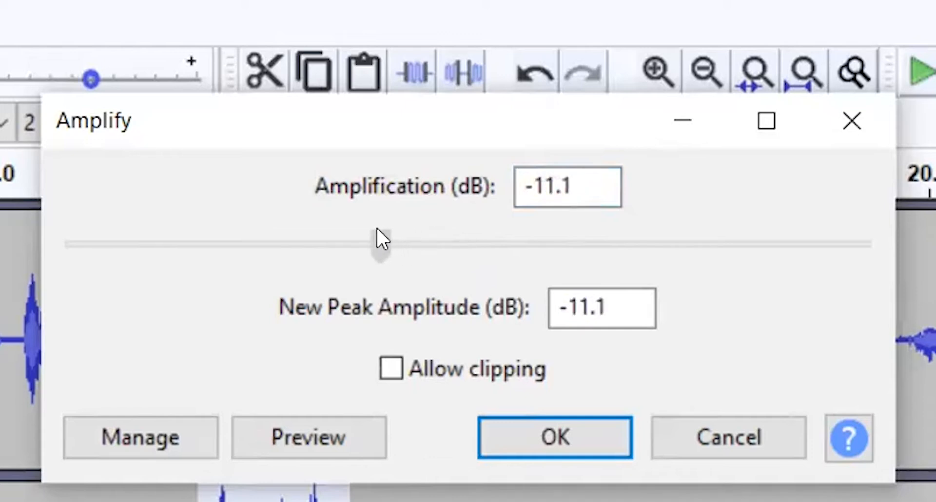
left_click(313, 437)
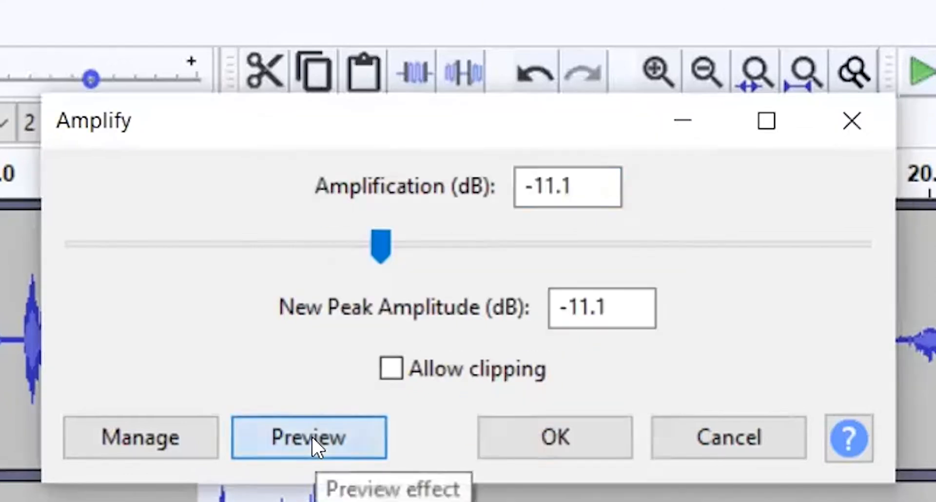
left_click(312, 438)
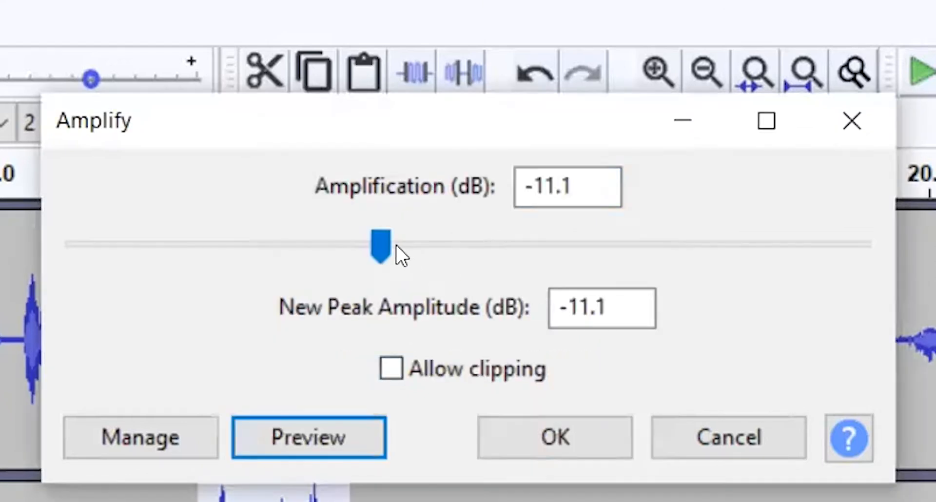
Amplify the selected loud passage by -10.5 dB after previewing it, and play back the result.
mouse_move(380, 245)
left_mouse_down()
mouse_move(389, 245)
mouse_move(381, 240)
left_mouse_up()
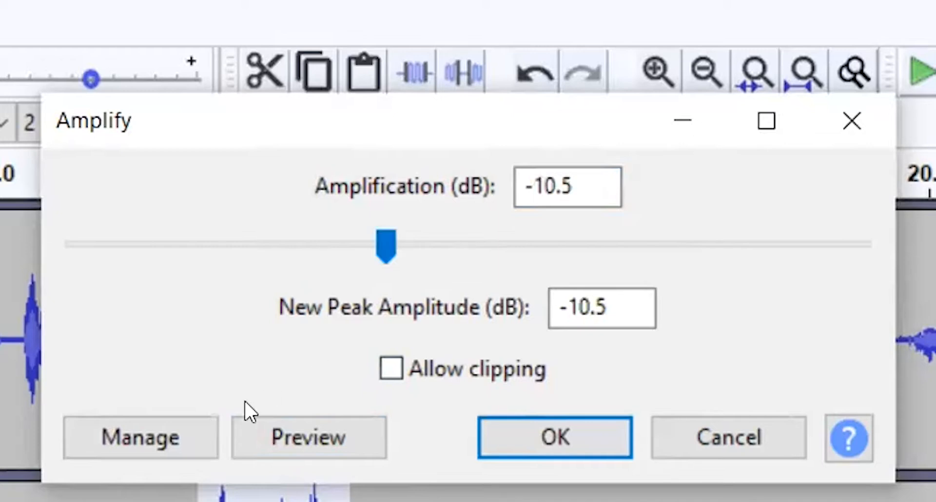
left_click(313, 440)
left_click(537, 425)
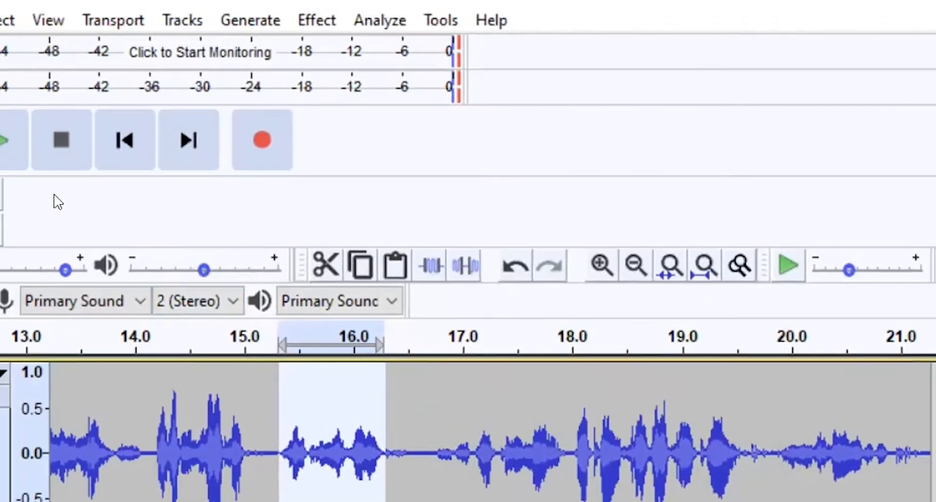
left_click(5, 149)
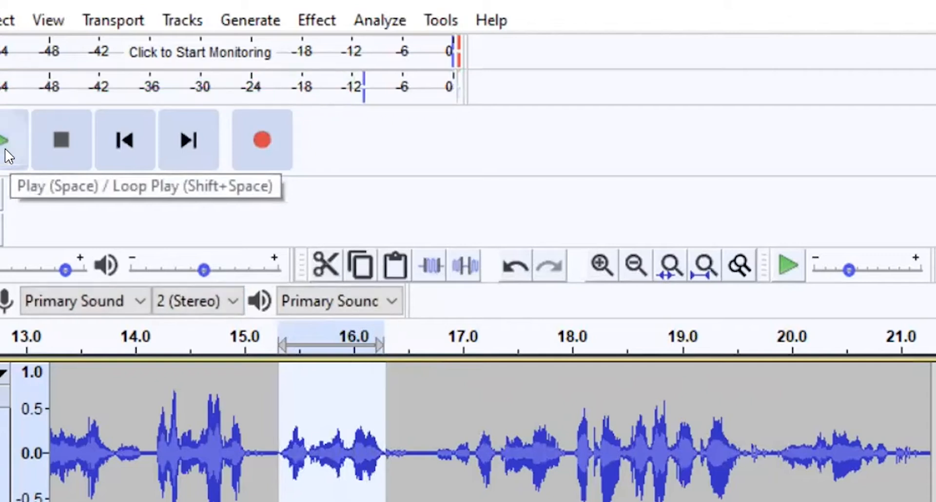
Amplify the passage between about 14.2 and 15.1 seconds by -4.7 dB and play back the result.
left_click(5, 145)
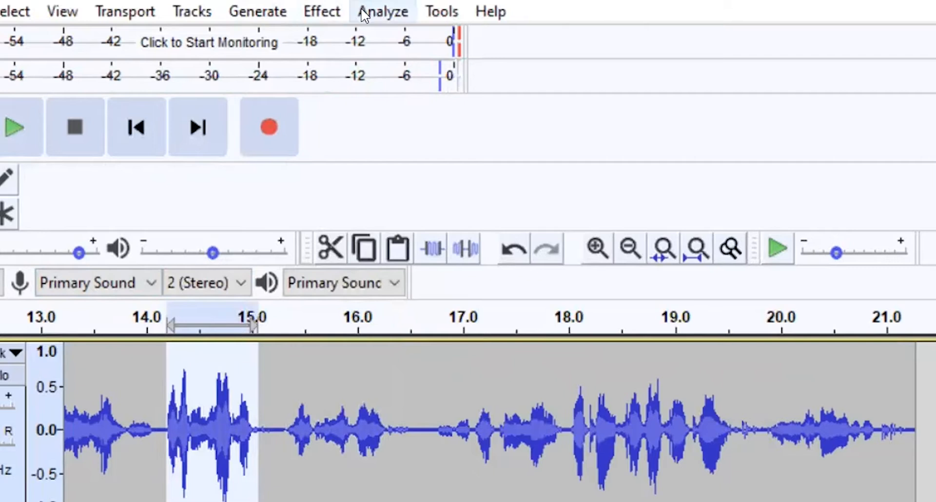
left_click(365, 15)
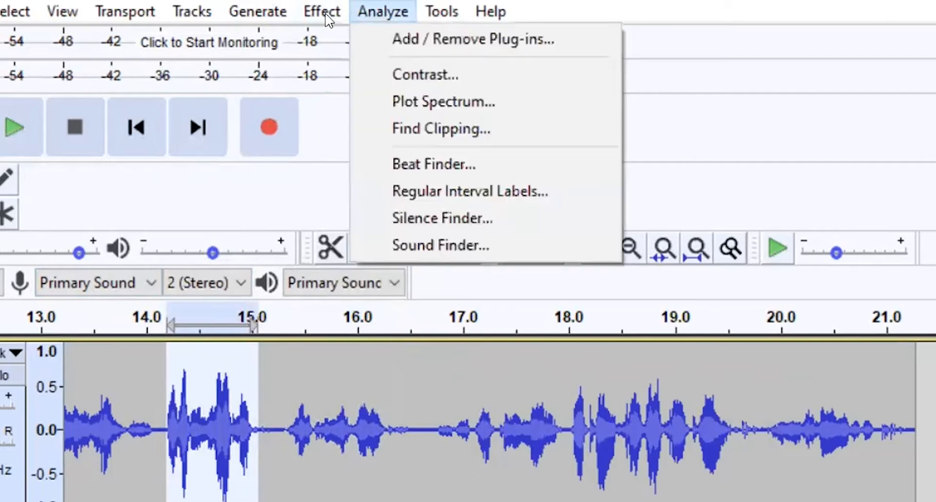
left_click(322, 11)
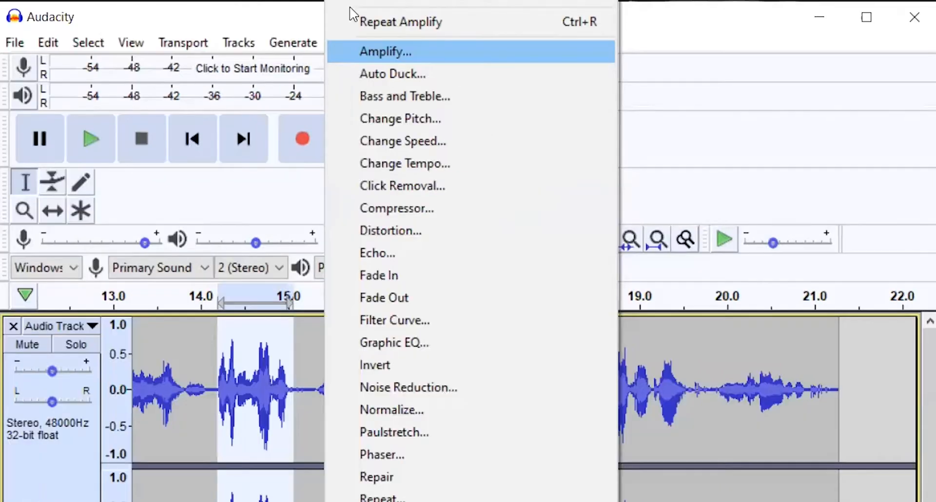
key("Return")
left_click_drag(480, 342, 439, 372)
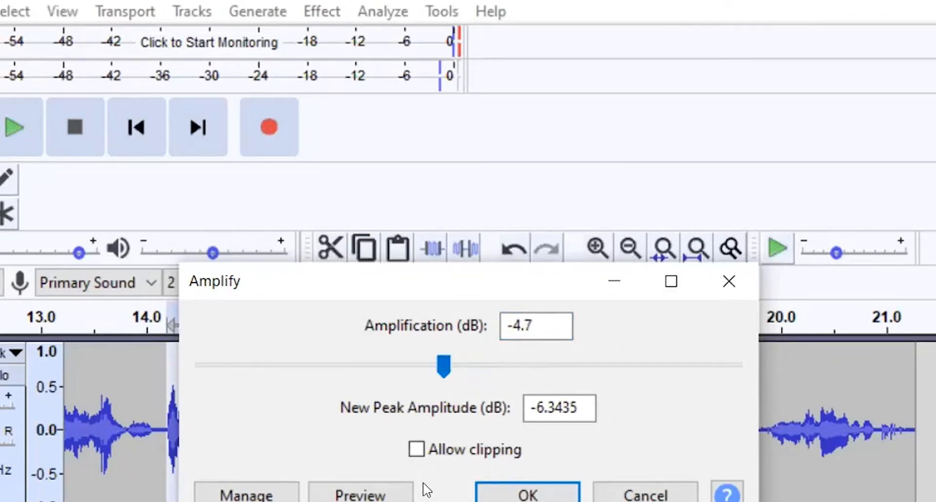
left_click(381, 495)
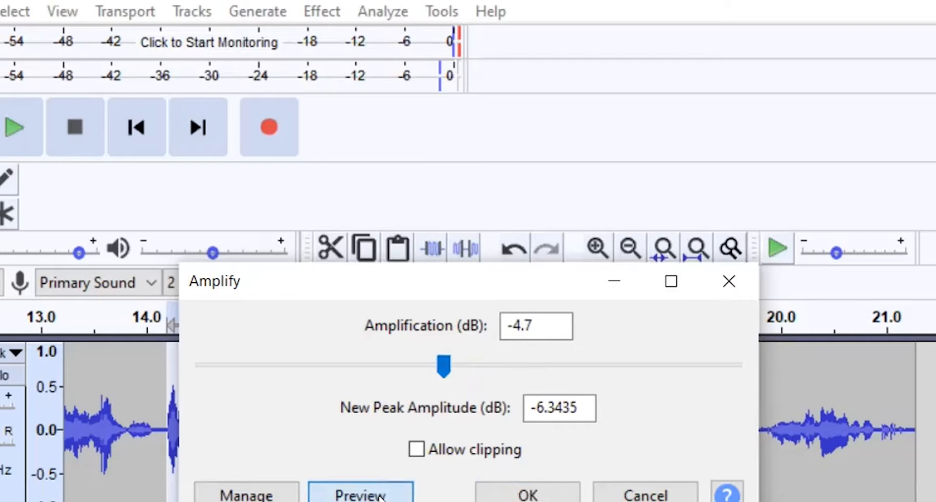
left_click(507, 497)
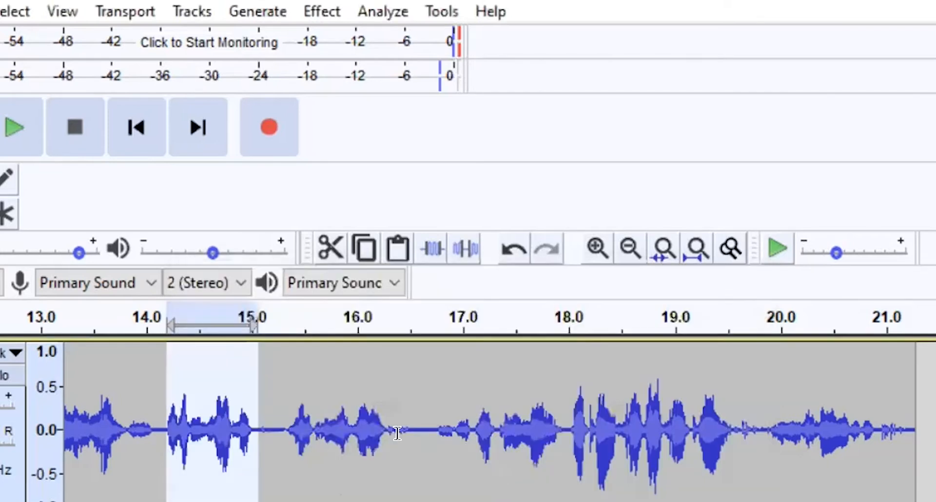
left_click(13, 126)
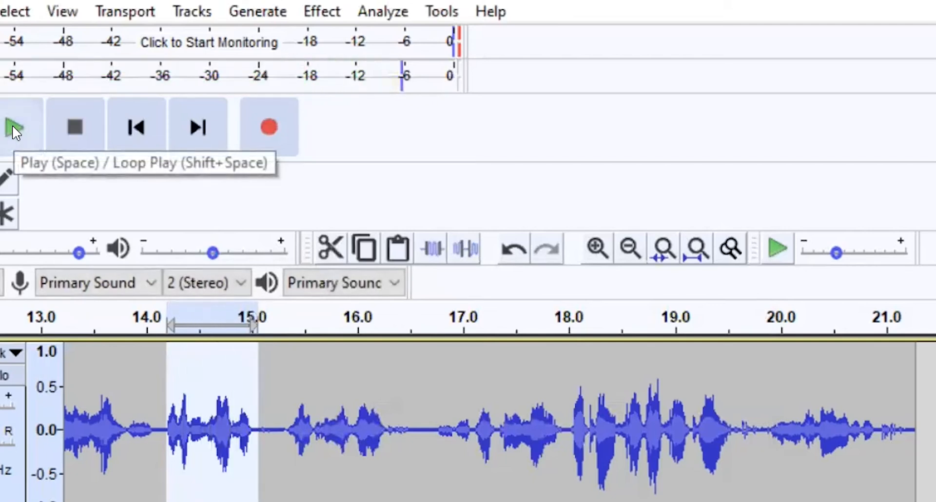
left_click(13, 126)
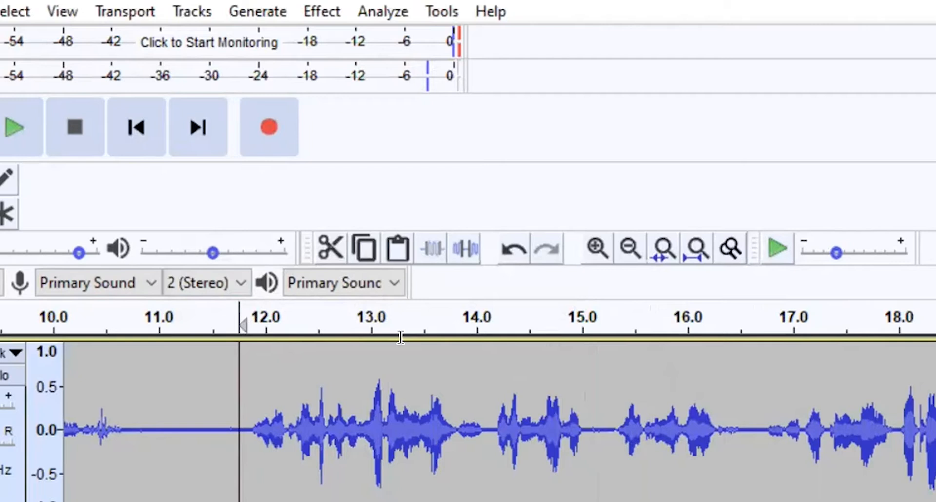
Capture a noise profile from the silent stretch between about 10.8 and 11.8 seconds for Noise Reduction.
left_click_drag(136, 409, 238, 412)
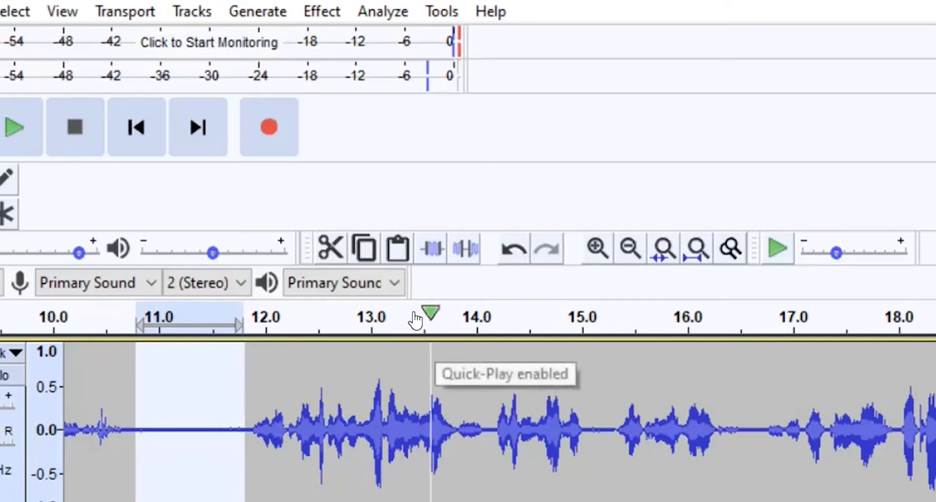
left_click(321, 11)
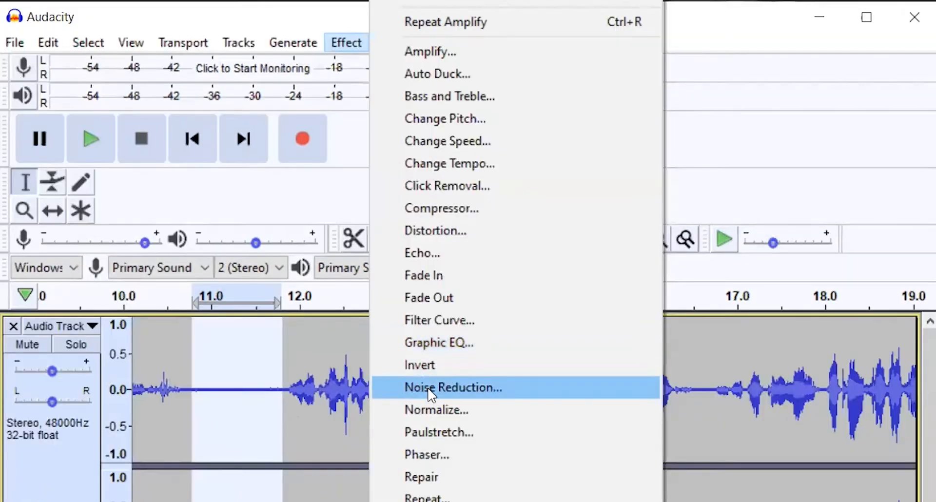
left_click(431, 390)
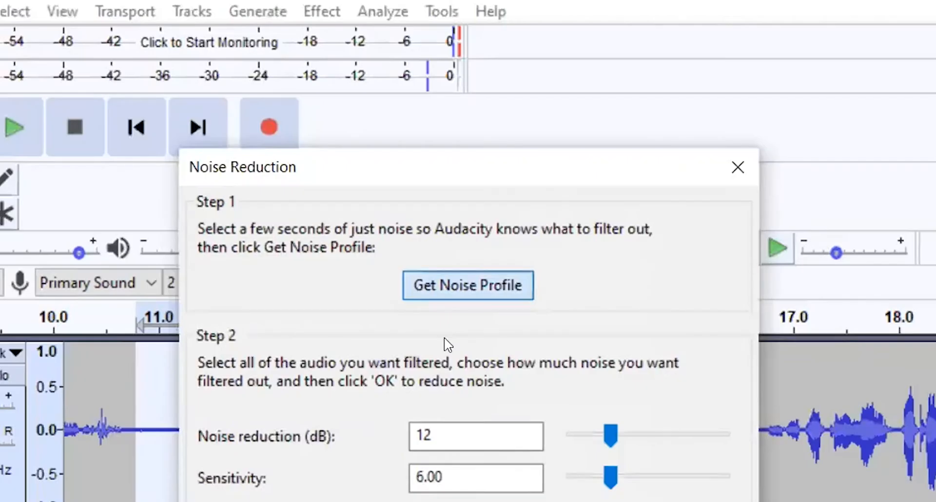
left_click(433, 291)
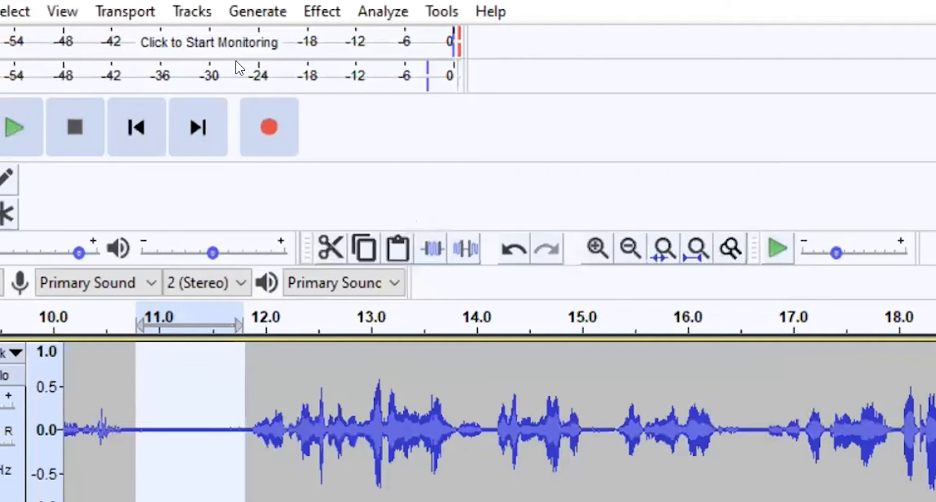
Apply Noise Reduction to the whole recording with 12 dB reduction, sensitivity 6.00 and 6 frequency smoothing bands.
left_click(10, 7)
left_click(20, 43)
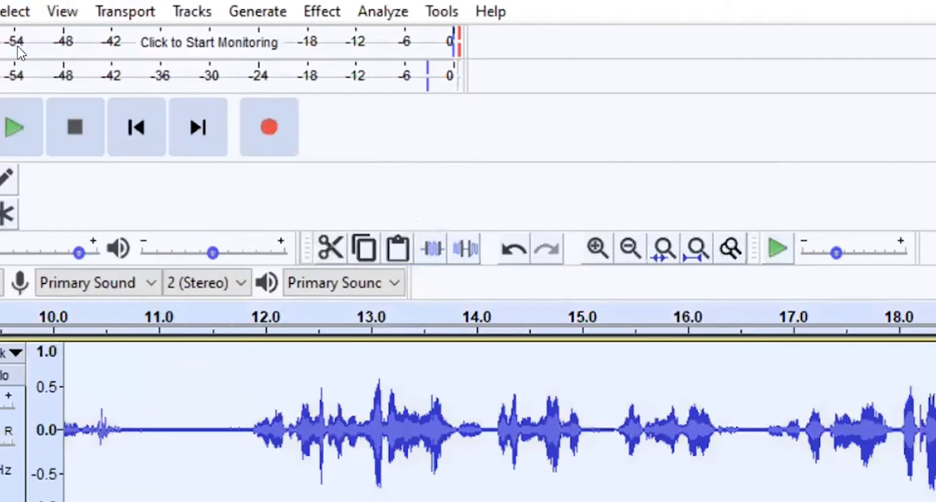
left_click(320, 13)
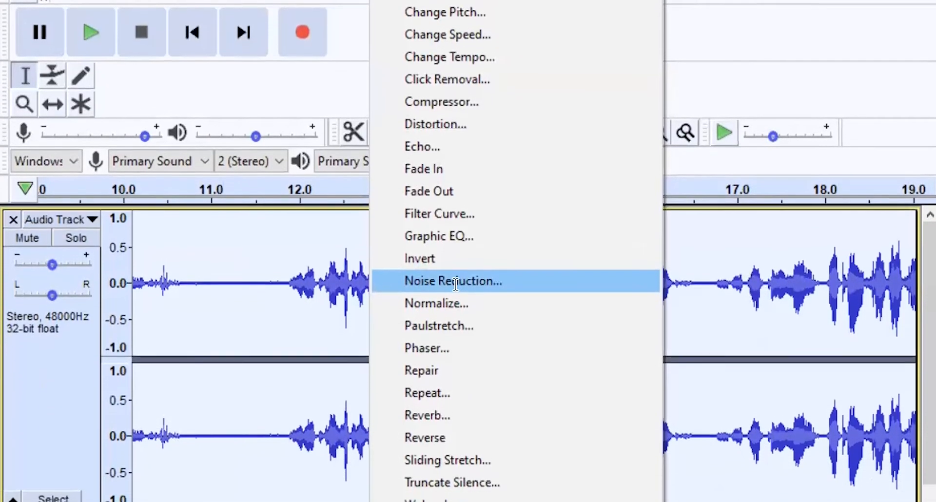
left_click(455, 284)
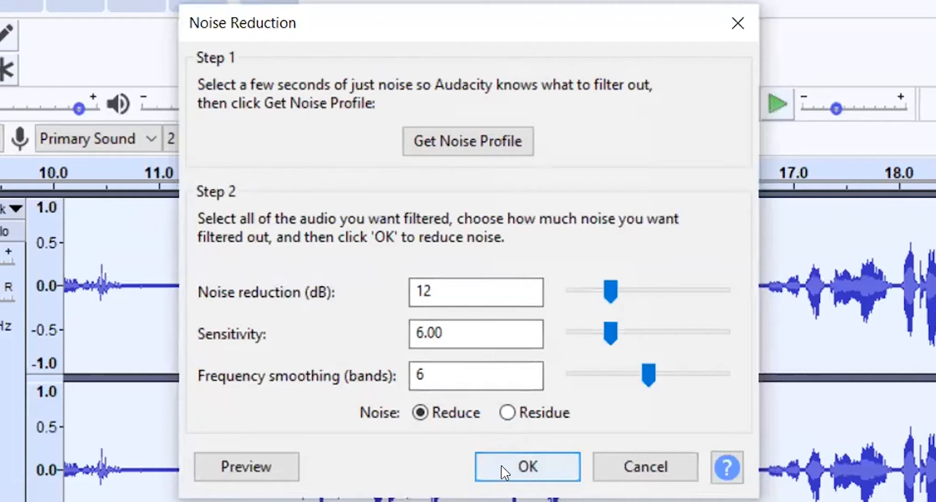
left_click(501, 467)
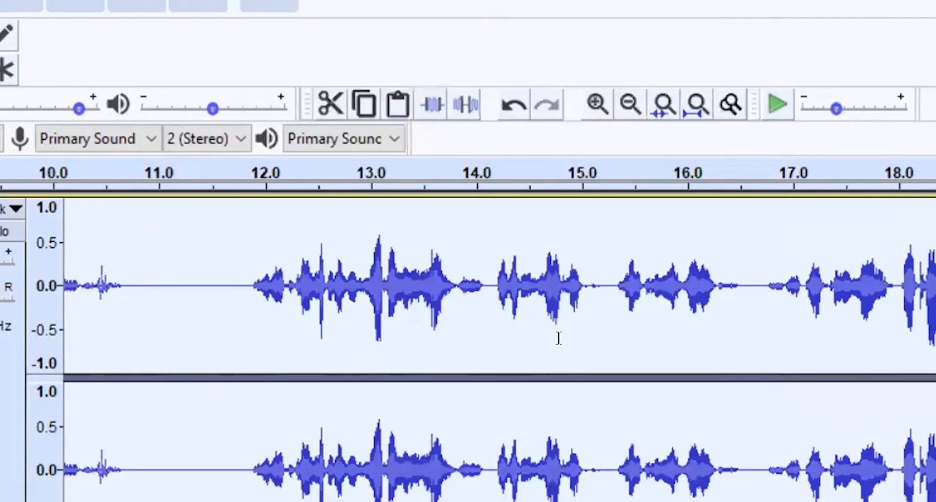
Play back the noise-reduced recording from about 11.7 seconds, just before the speech starts.
left_click(249, 292)
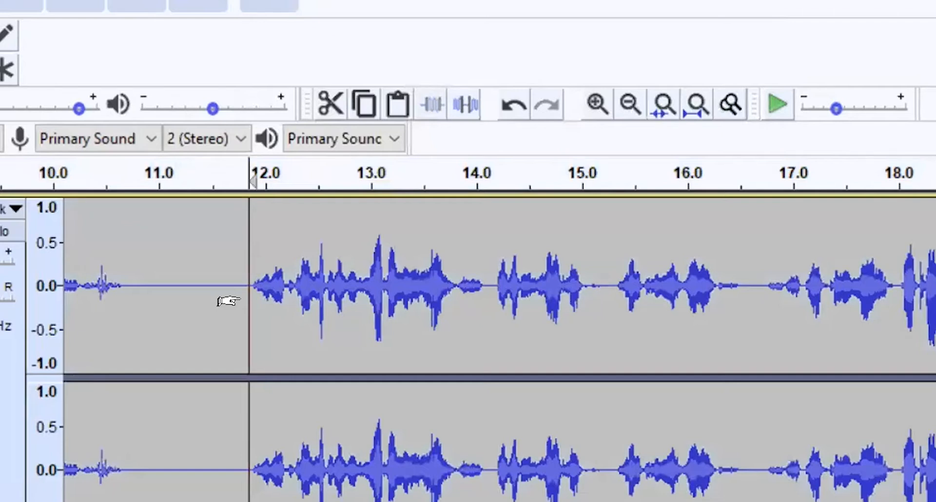
left_click(237, 277)
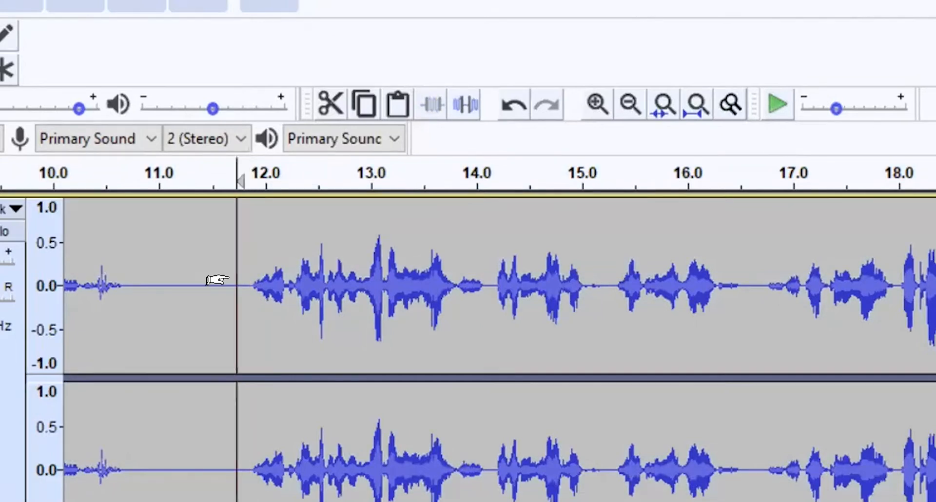
key("space")
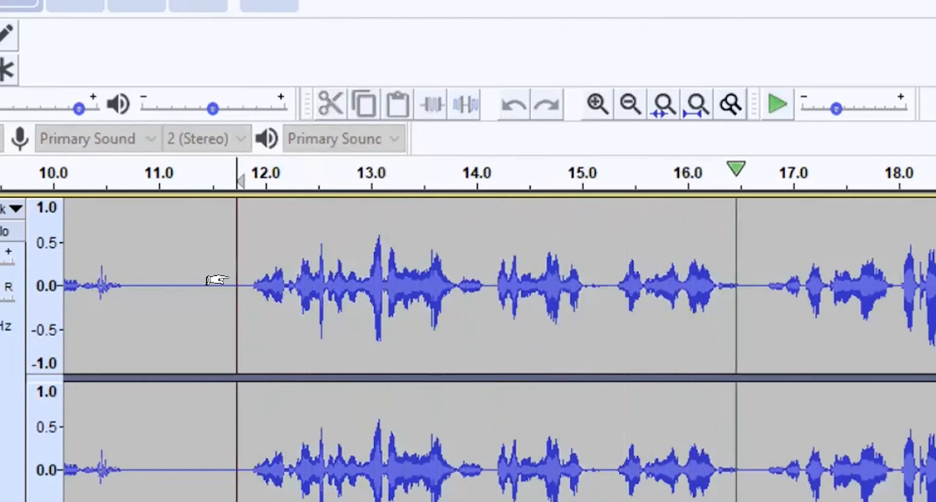
key("space")
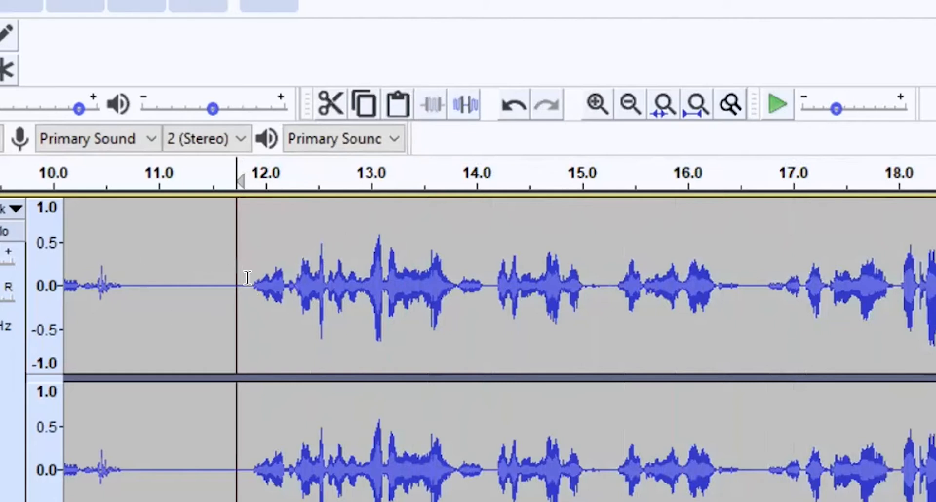
Copy the spoken passage between about 11.8 and 16.6 seconds.
left_click_drag(240, 285, 781, 273)
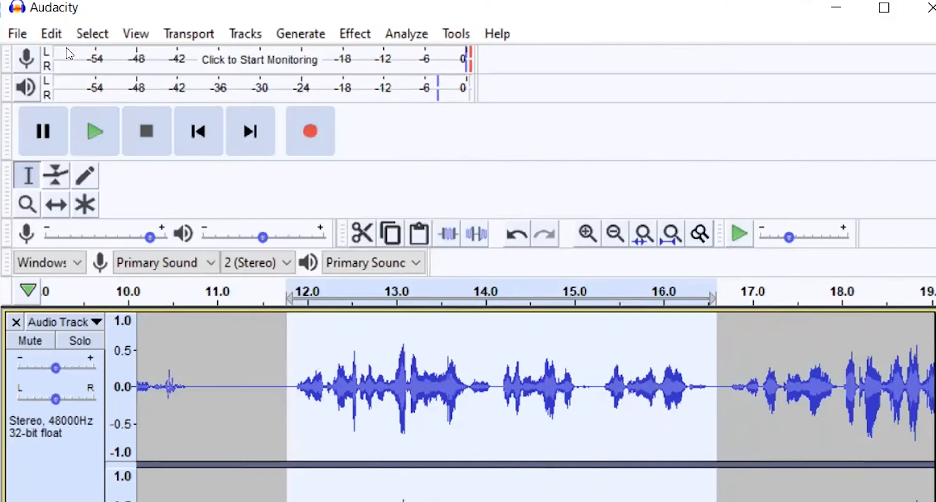
left_click(19, 33)
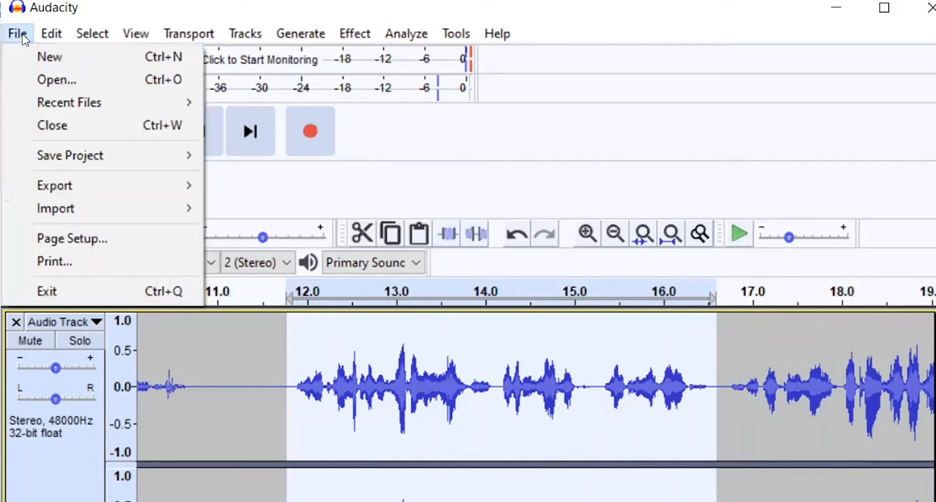
left_click(61, 37)
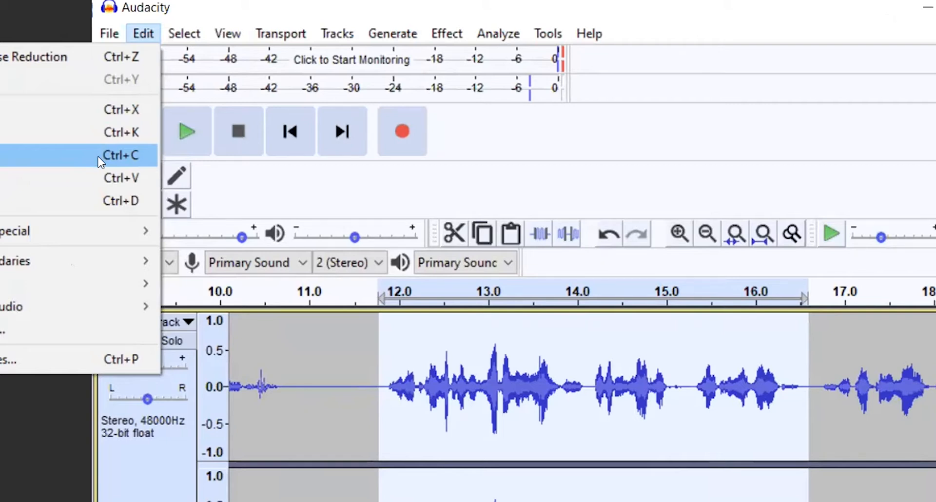
left_click(101, 161)
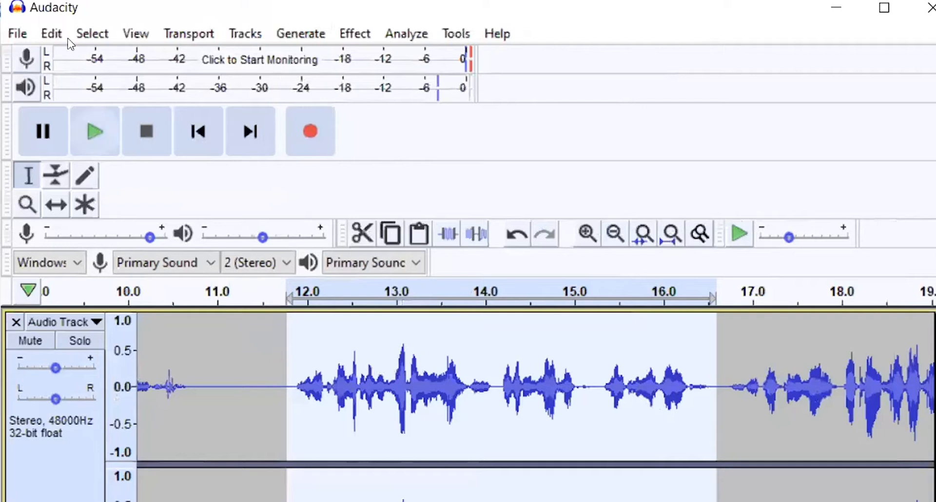
Create a new project and paste the copied spoken passage into it.
left_click(22, 35)
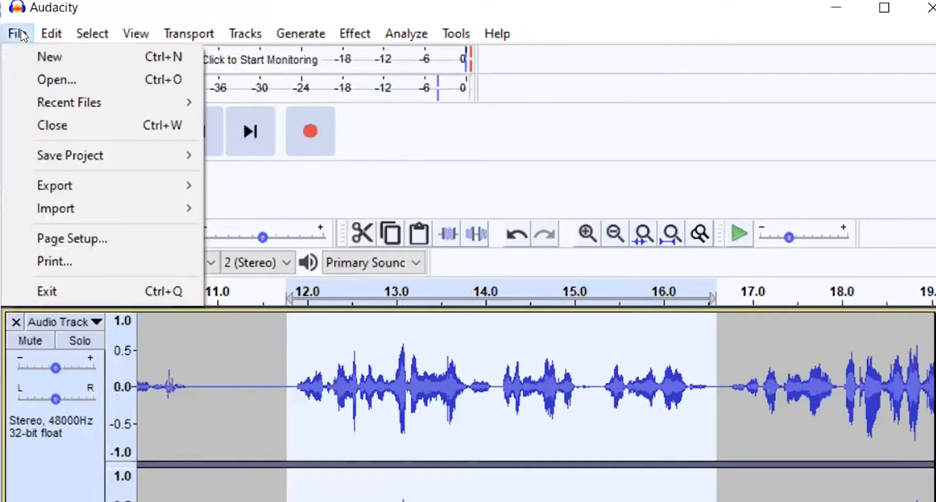
left_click(49, 57)
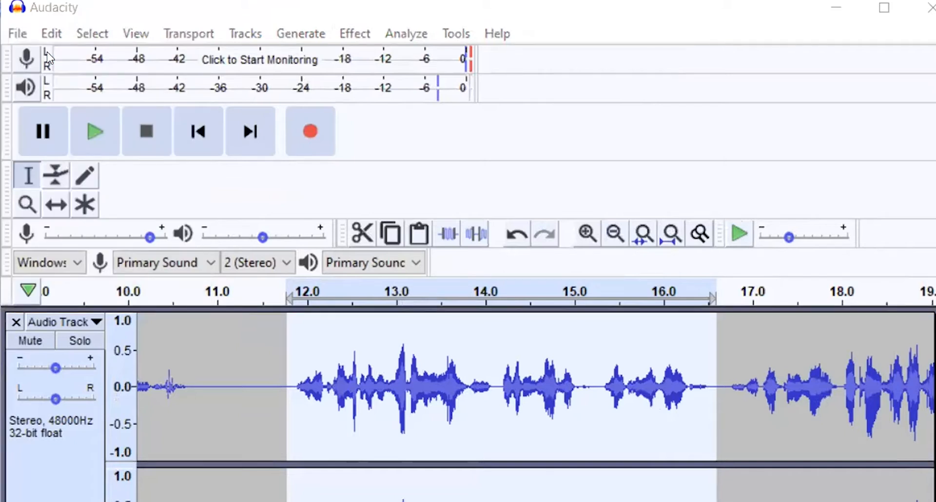
left_click(75, 57)
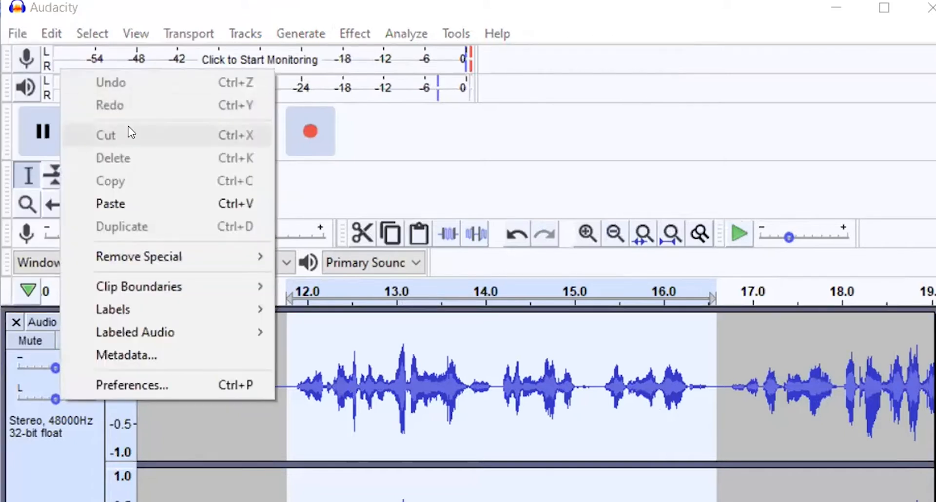
left_click(125, 206)
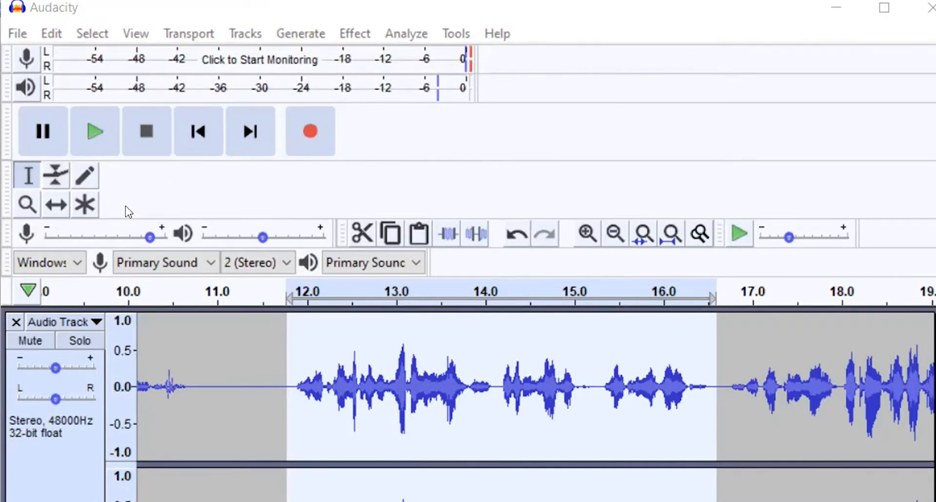
key("alt+c")
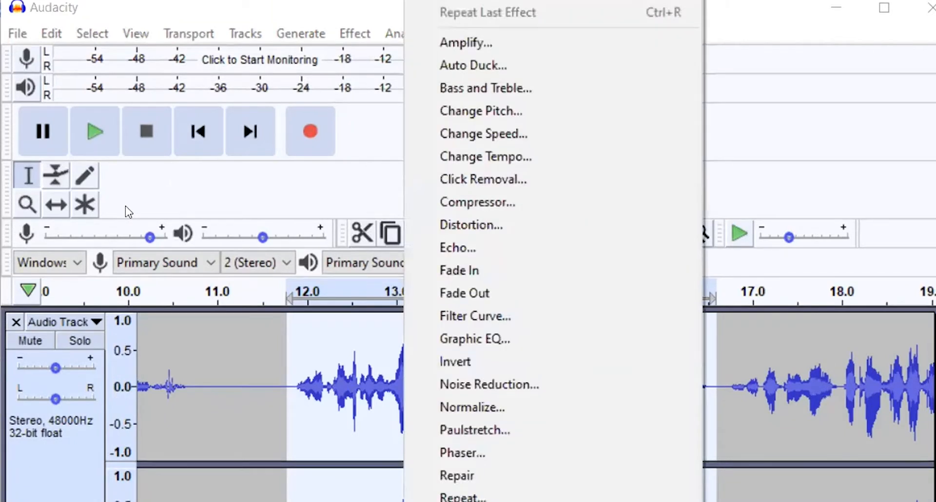
key("Down")
key("Down")
key("Down")
key("Down")
key("Down")
key("Down")
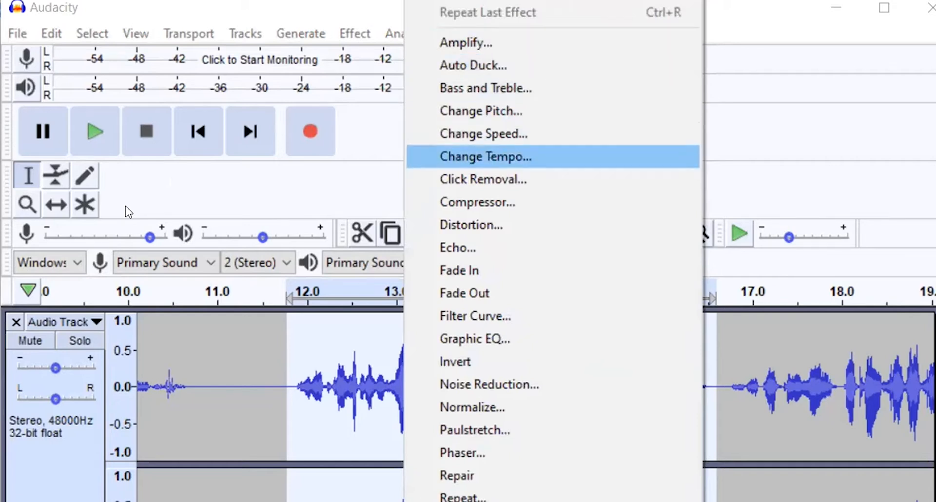
key("Return")
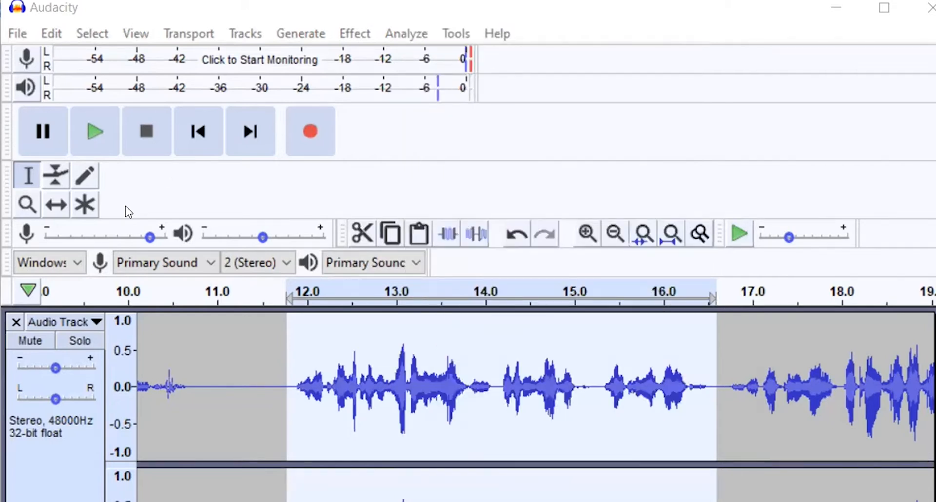
Open Change Pitch for the pasted passage and preview it with a -46 percent change.
key("alt+c")
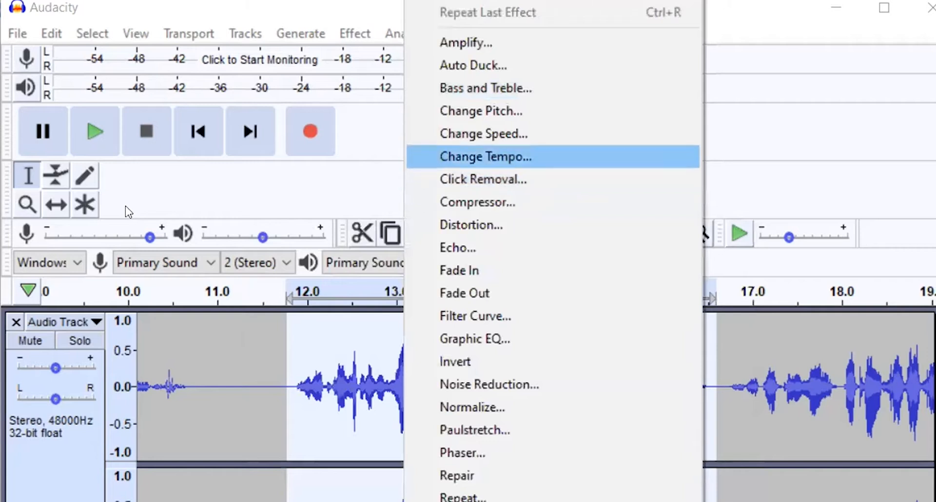
key("Up")
key("Up")
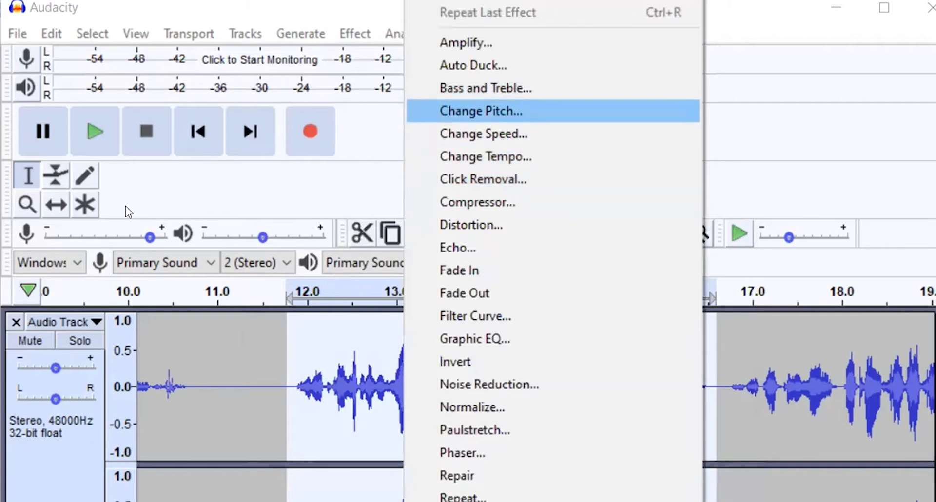
key("Return")
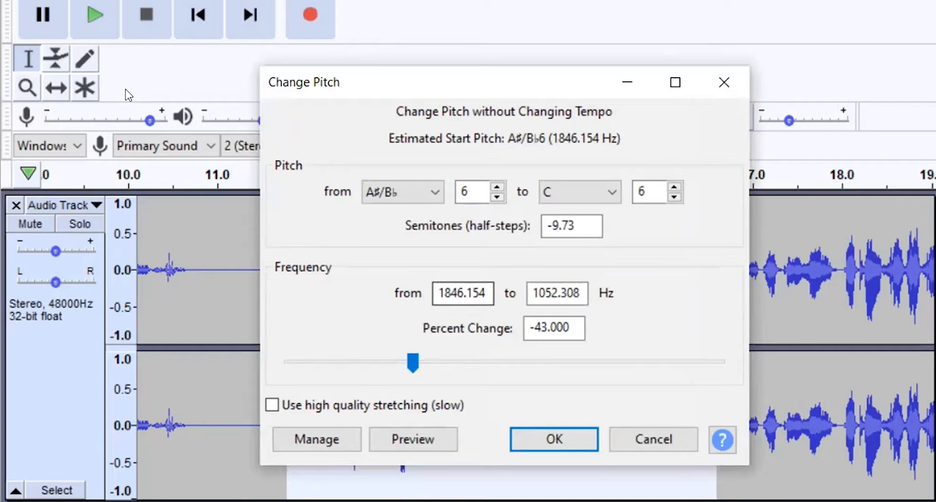
key("Left")
key("Left")
key("Left")
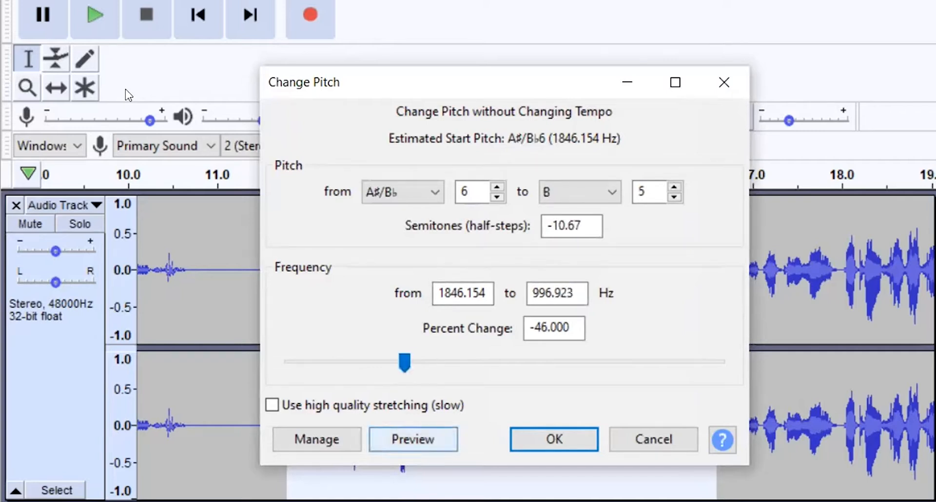
left_click(413, 439)
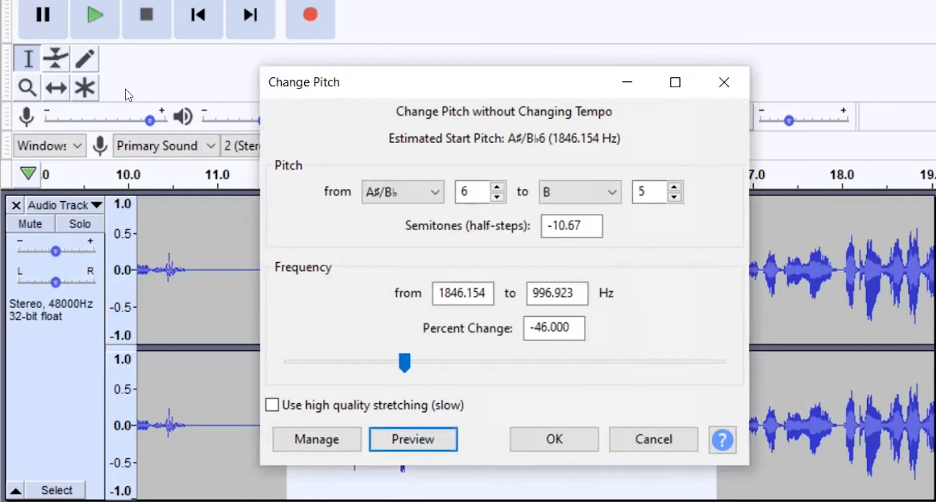
Preview pitch changes of -29 and -12 percent, and apply the -12 percent change to the passage.
left_click_drag(405, 362, 441, 363)
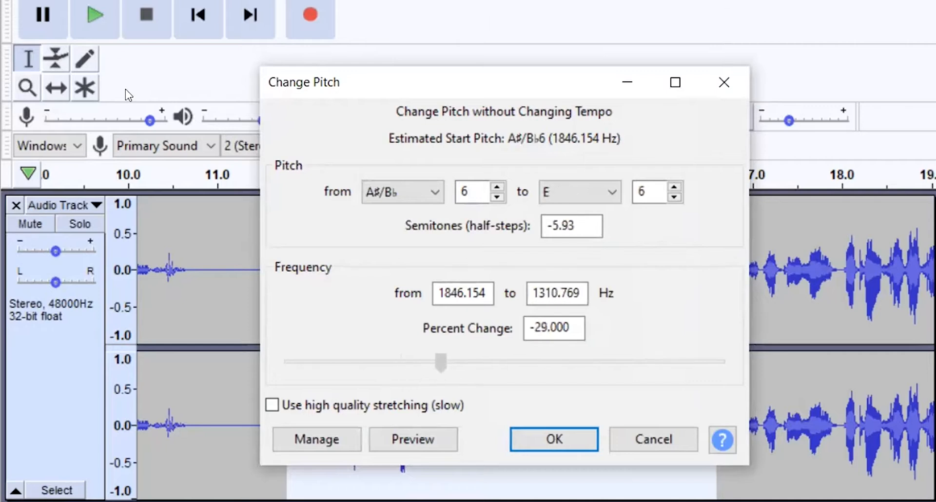
left_click(413, 440)
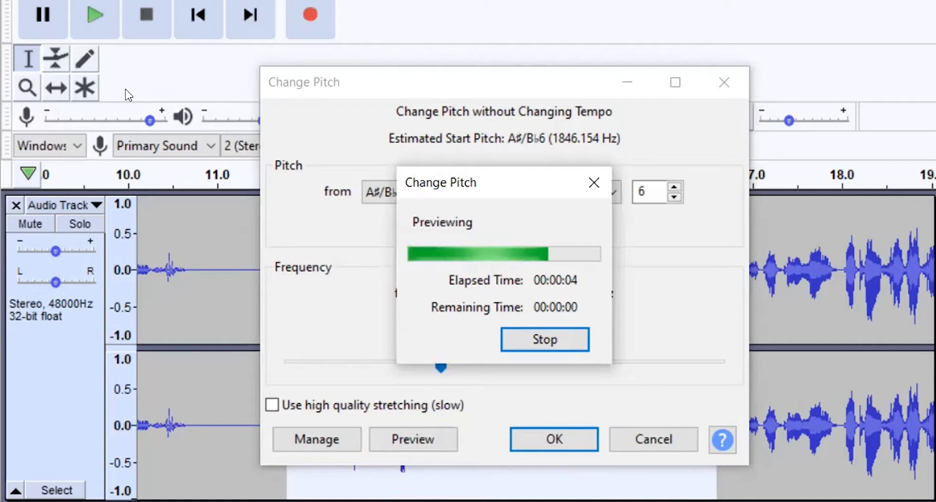
left_click_drag(441, 364, 478, 363)
left_click(414, 440)
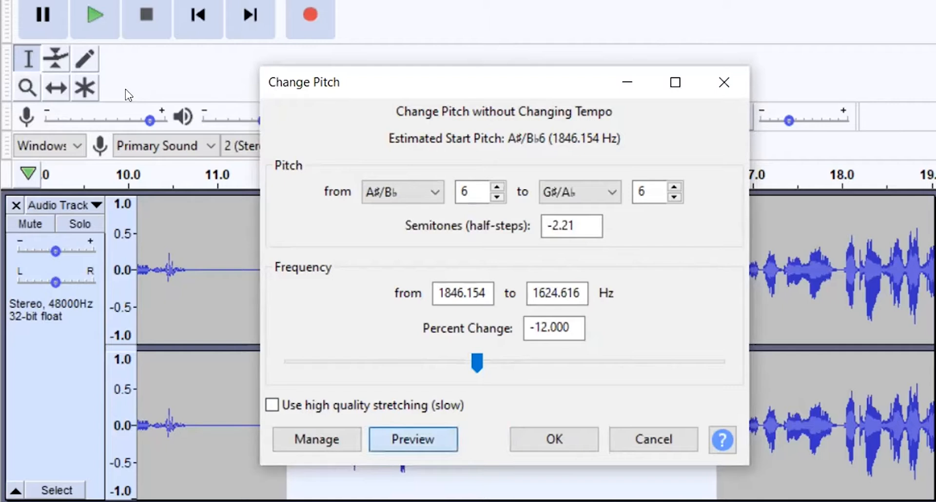
key("Return")
key("space")
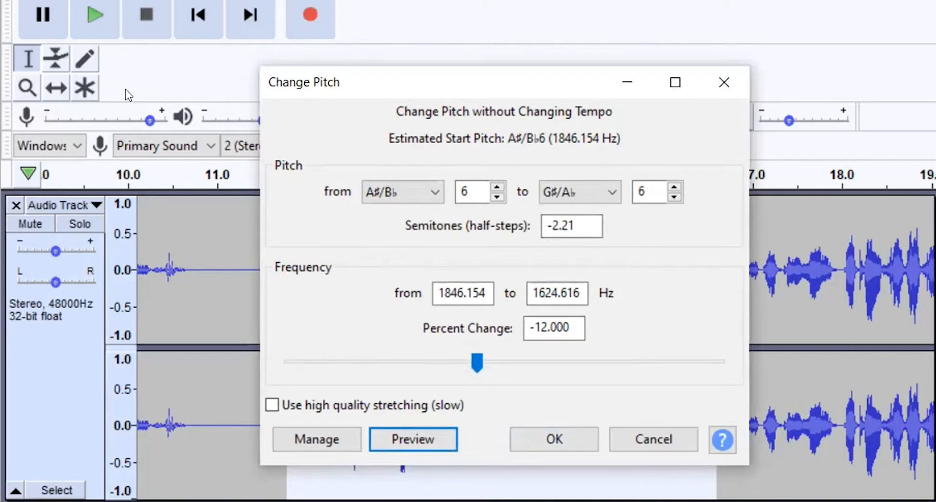
left_click_drag(439, 82, 616, 82)
left_click(731, 440)
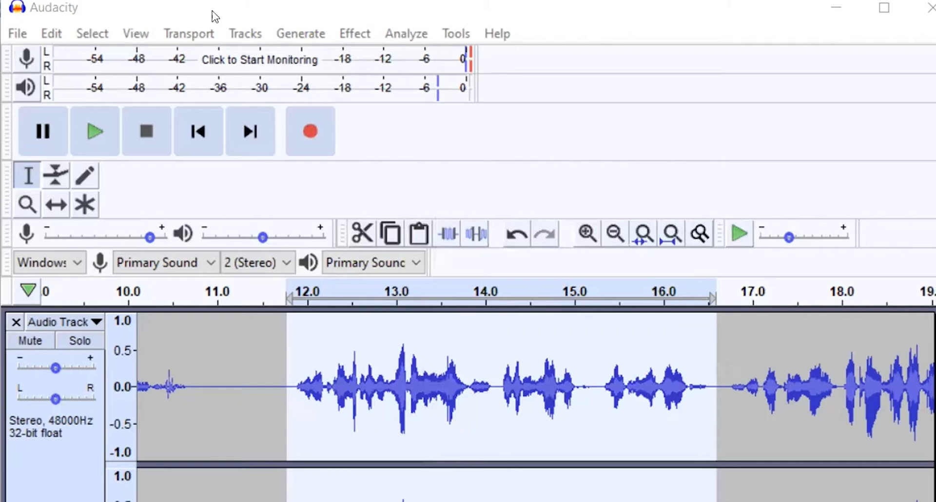
Open the Echo effect for the passage and preview it with a 0.03-second delay and a 0.6 decay factor.
key("alt+c")
key("Down")
key("Down")
key("Down")
key("Down")
key("Down")
key("Down")
key("Down")
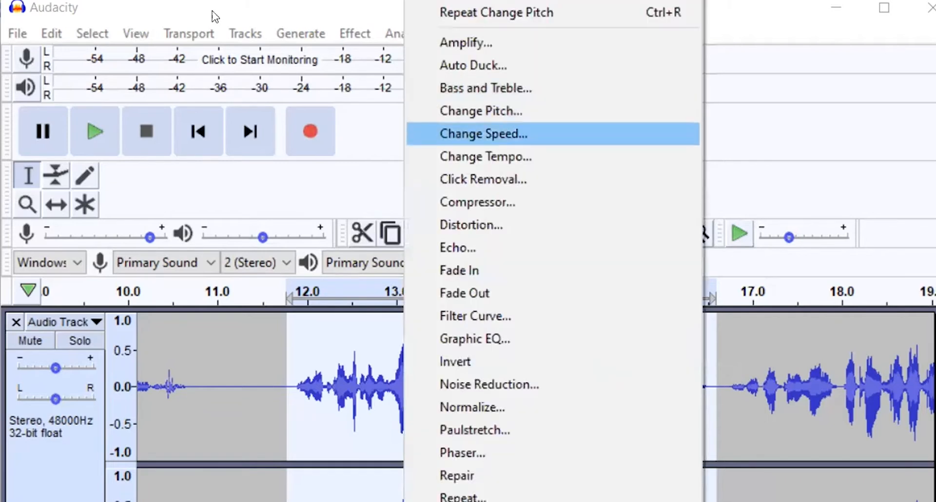
key("Down")
key("Down")
key("Down")
key("Down")
key("Down")
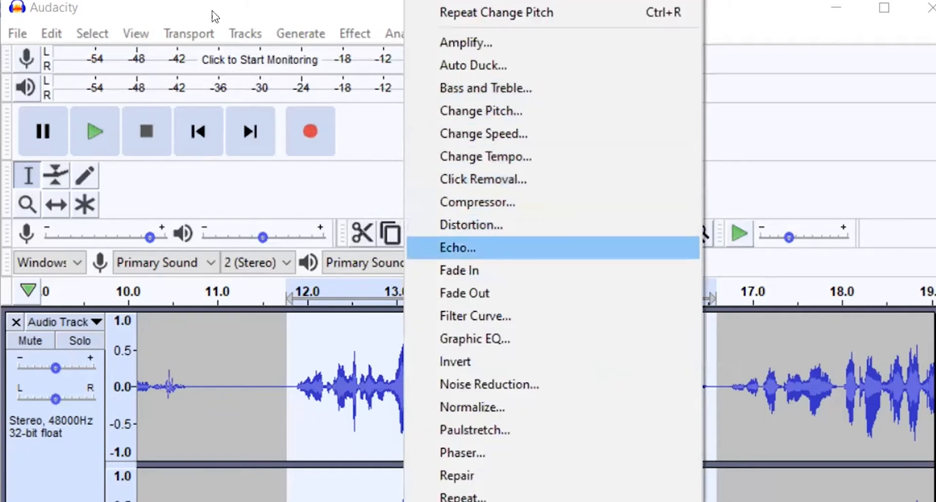
key("Down")
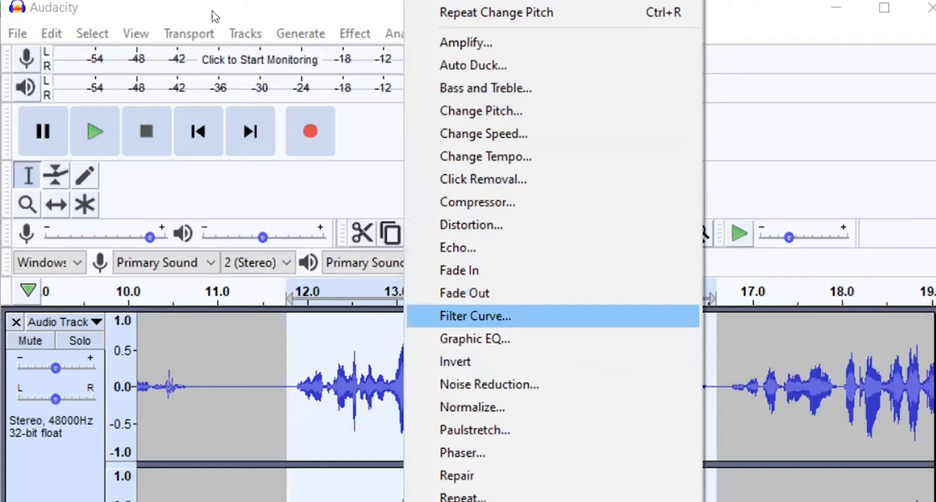
key("Up")
key("Up")
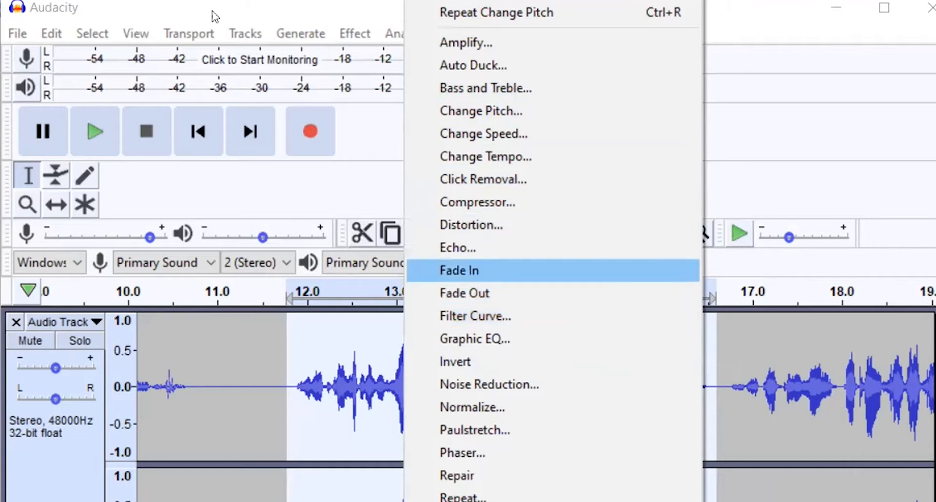
key("Up")
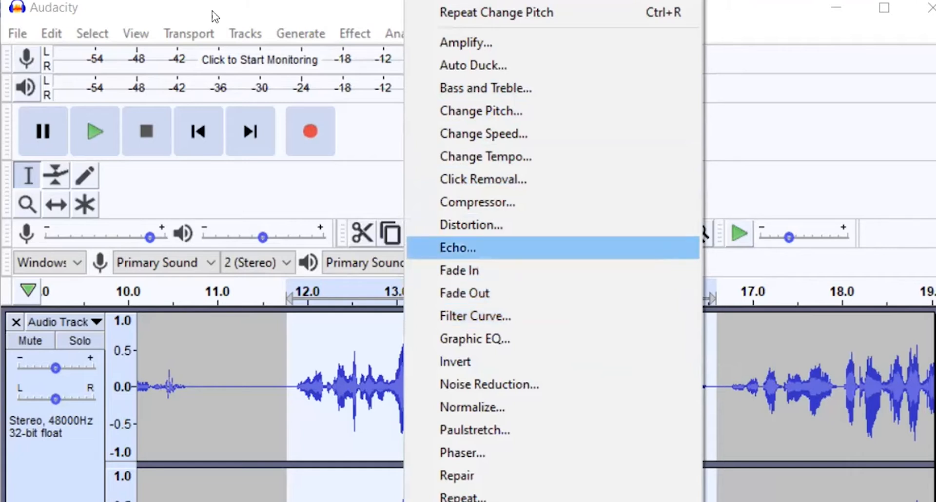
key("Return")
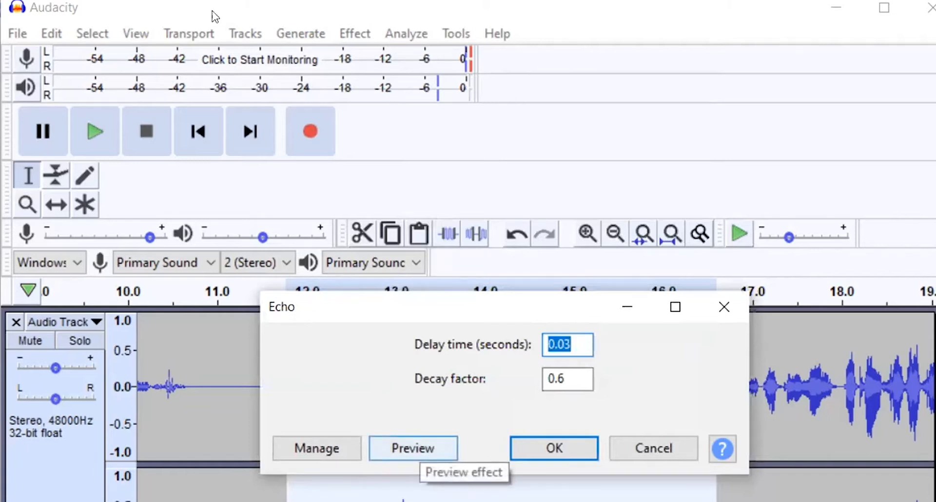
left_click(419, 449)
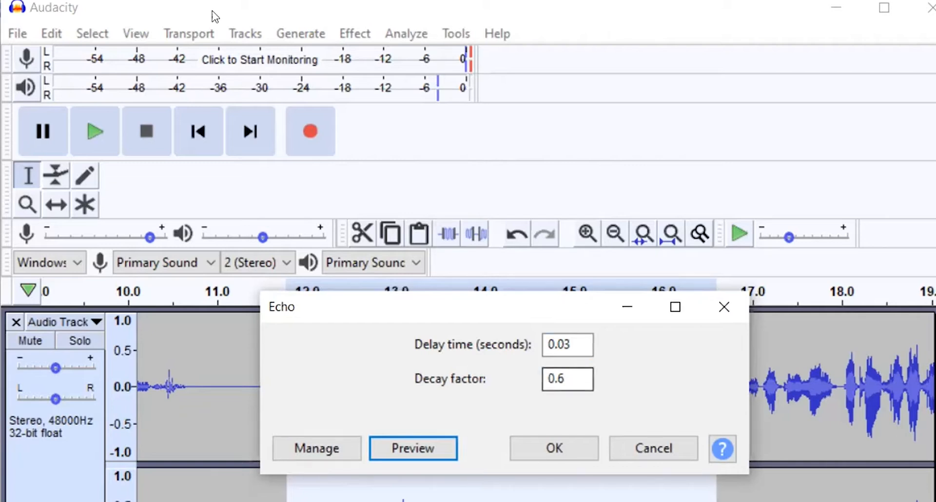
Set the Echo decay factor to 0.3 and preview the effect.
left_click(571, 379)
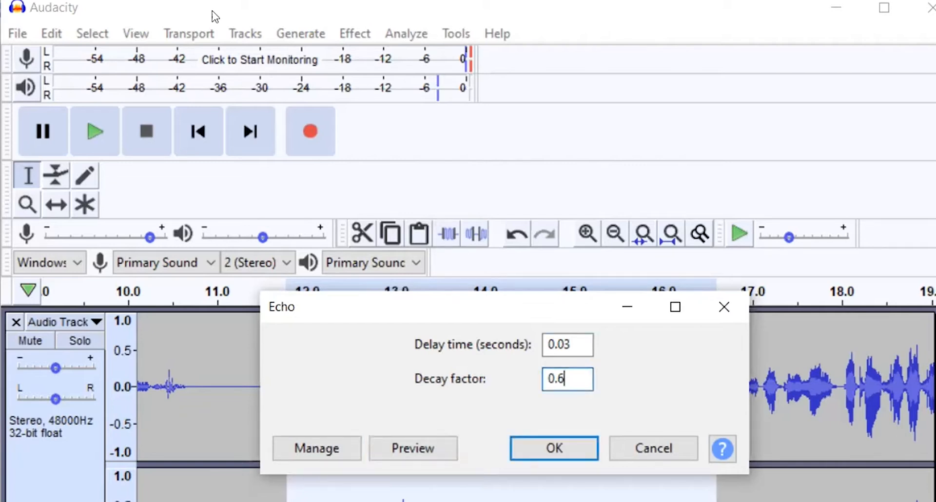
key("shift+Left")
type("3")
left_click(413, 449)
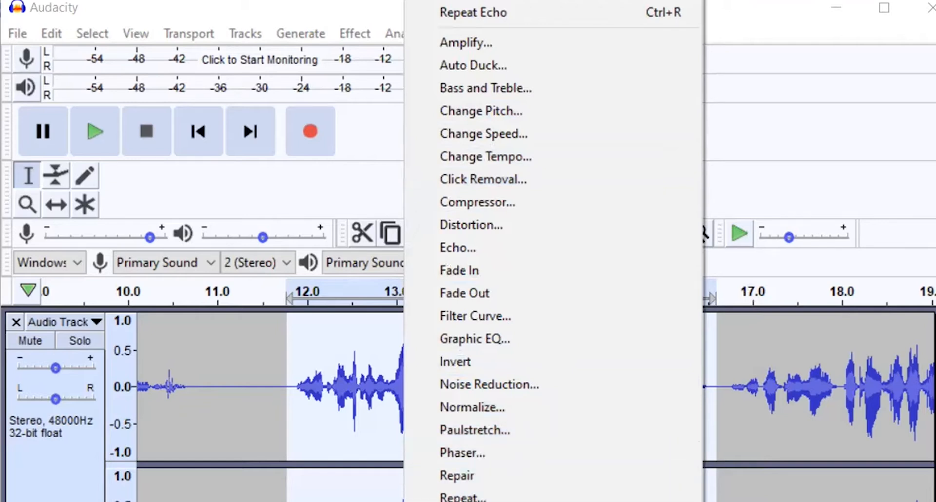
Open Reverb for the passage, preview it with the existing settings, and set the room size to 30 percent.
left_click(456, 501)
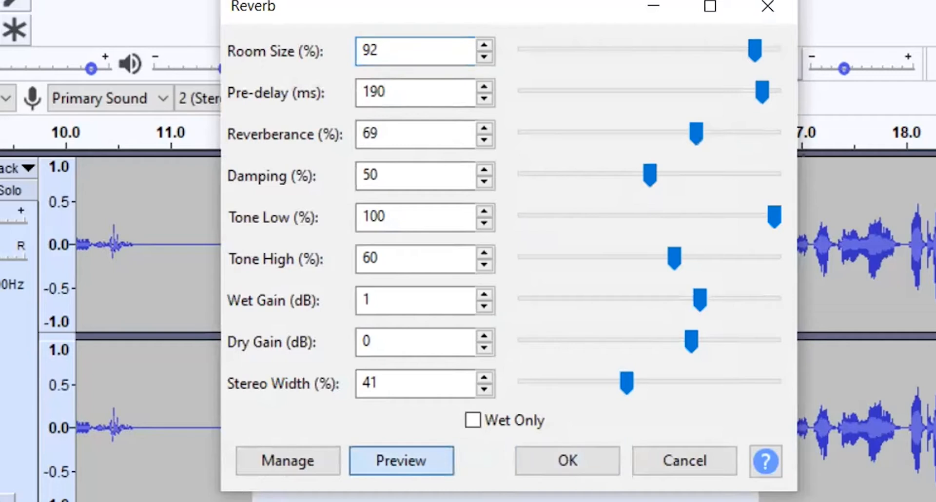
left_click(402, 461)
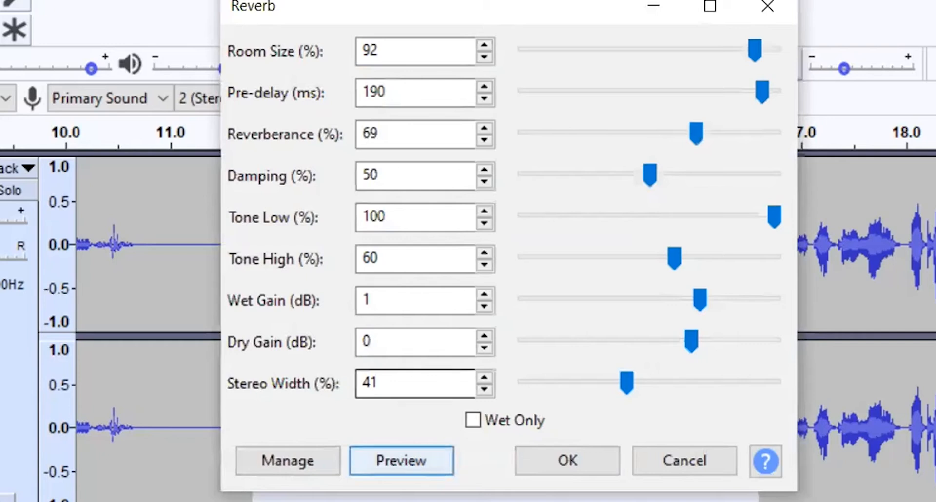
left_click(708, 50)
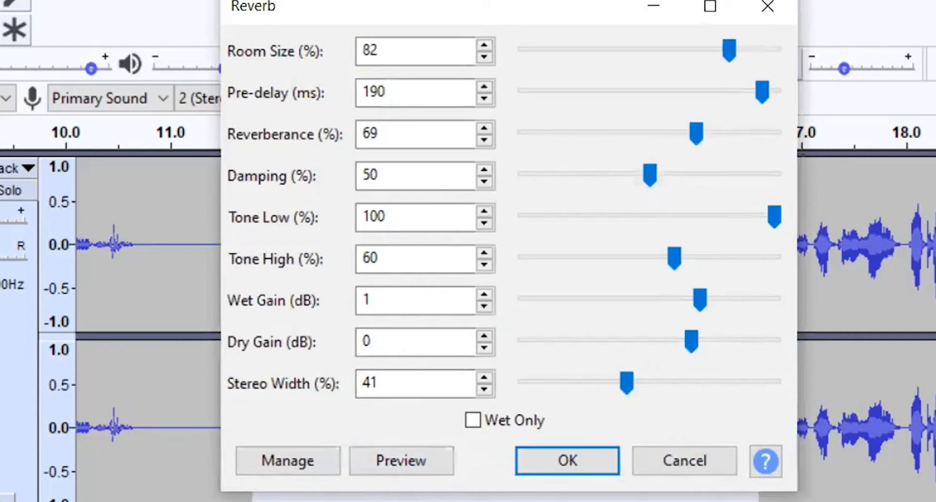
left_click(663, 50)
left_click(663, 49)
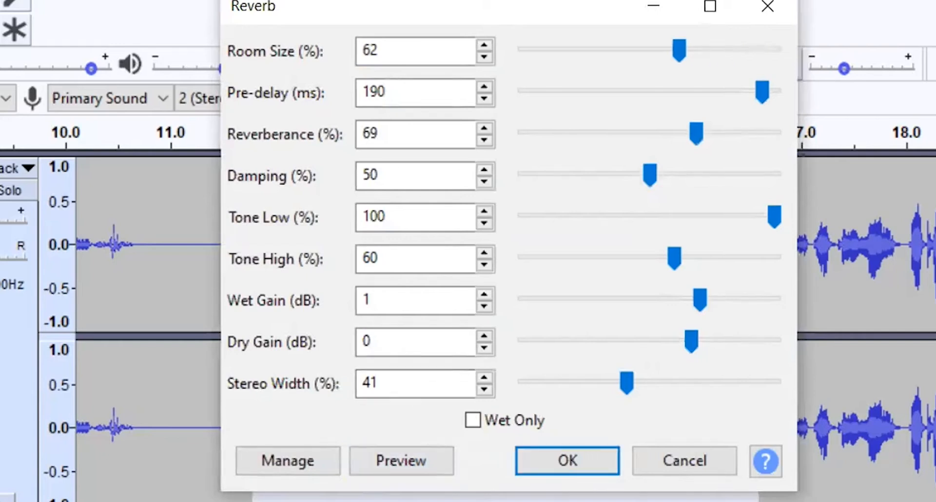
left_click(626, 50)
left_click(627, 50)
left_click_drag(629, 50, 600, 50)
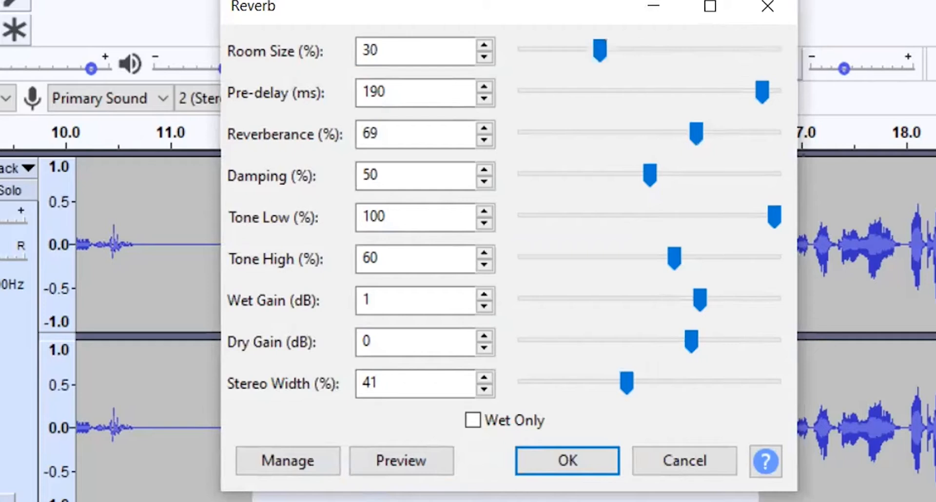
Set the reverb's pre-delay to 132 ms and reverberance to 61 percent, and preview the effect.
left_click_drag(762, 92, 689, 92)
left_click_drag(696, 133, 677, 132)
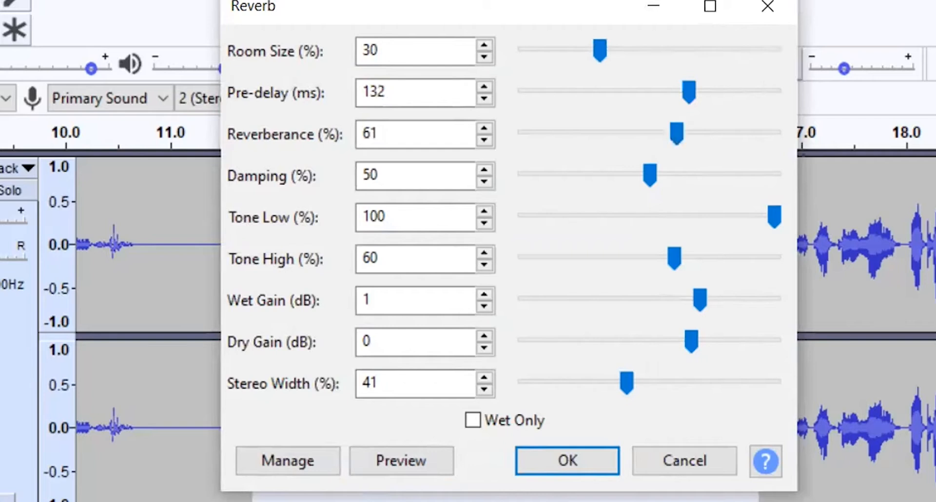
left_click(415, 467)
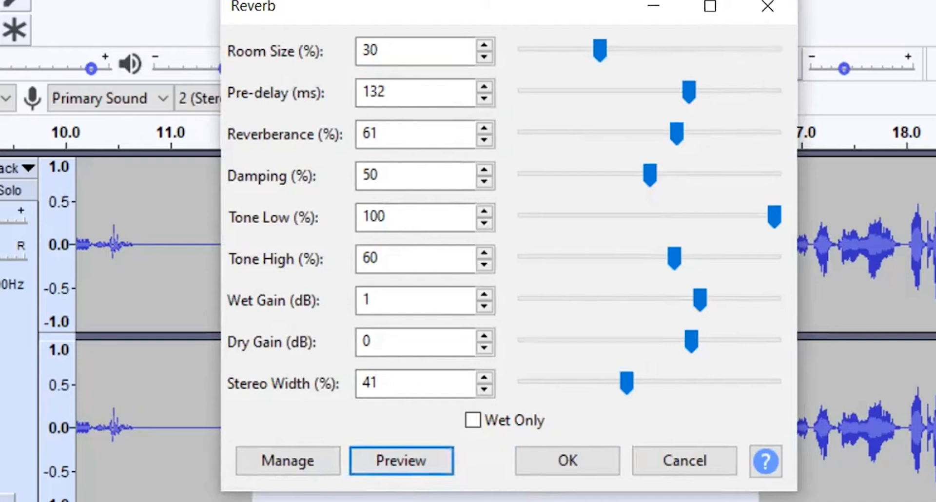
Set reverb room size to 10%, pre-delay 29 ms, reverberance 30%, damping 15%, wet gain 0 dB and stereo width 21%, and preview it.
left_click_drag(774, 216, 627, 216)
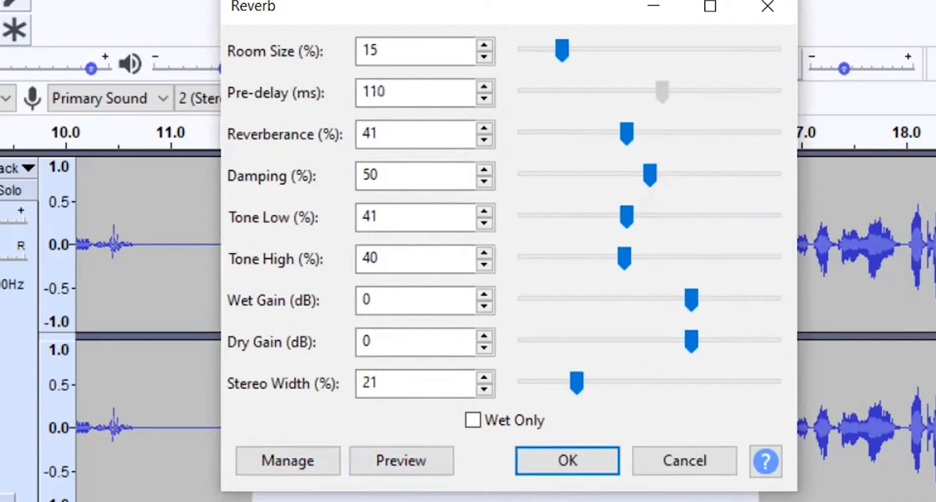
left_click_drag(662, 91, 561, 92)
left_click_drag(562, 51, 550, 50)
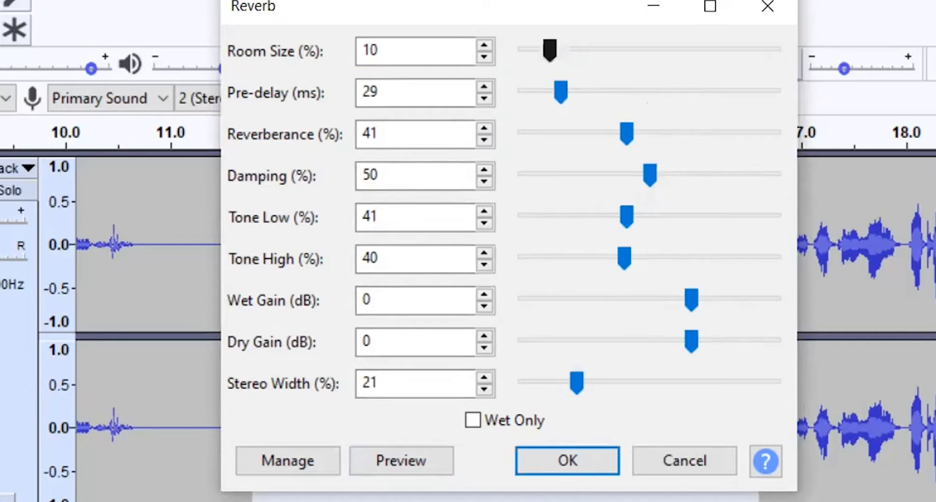
left_click_drag(627, 132, 602, 132)
left_click(402, 460)
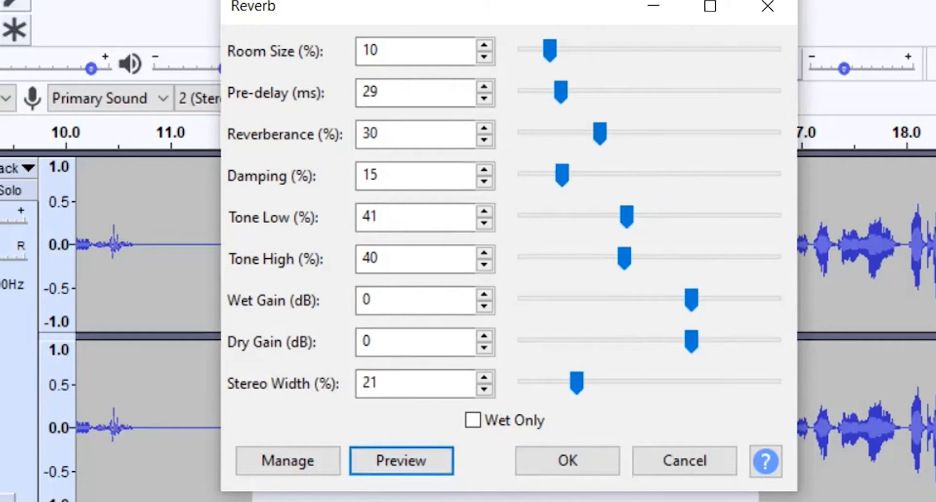
Set the reverb's tone low and tone high to 24 percent, apply the effect, and play the passage back.
left_click_drag(626, 216, 585, 216)
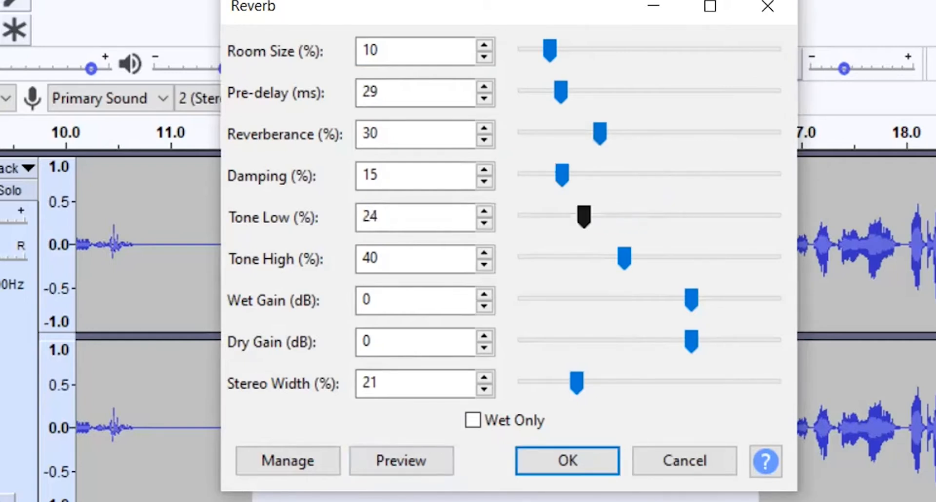
left_click_drag(624, 257, 584, 257)
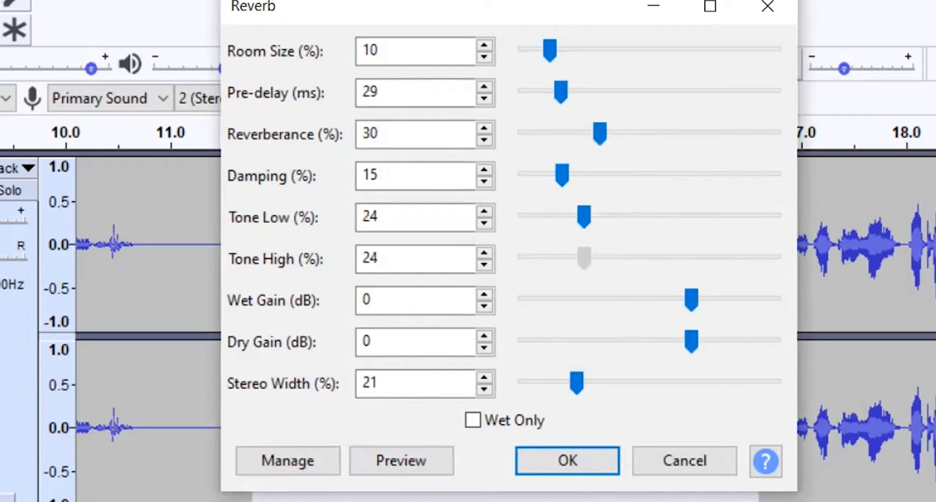
left_click(402, 461)
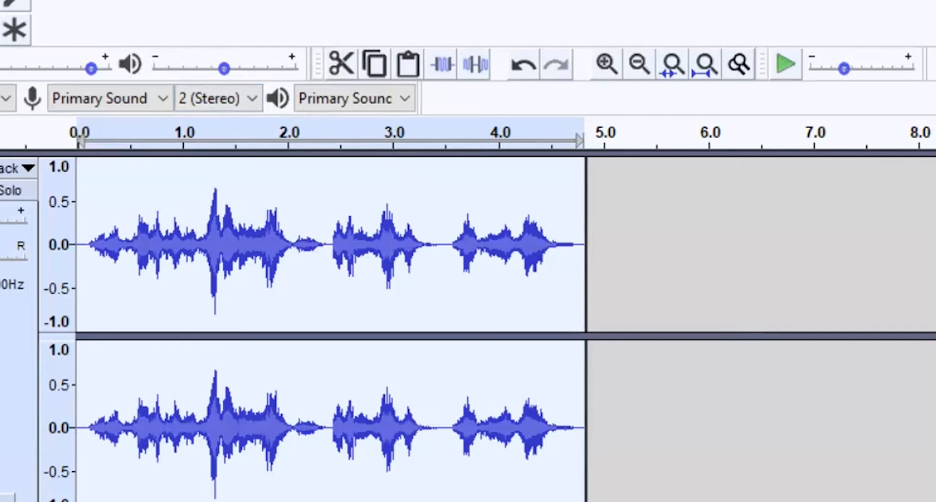
key("space")
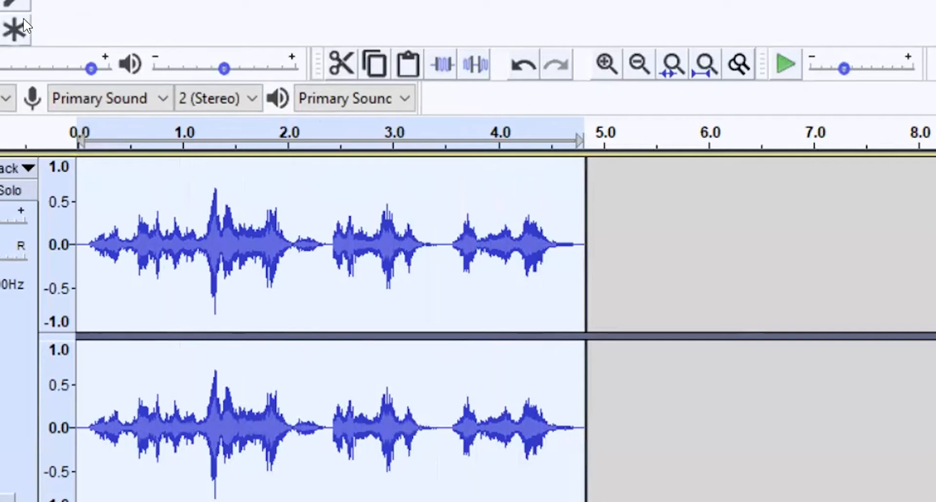
Shift the passage's clip along the timeline to start at about 6 seconds and mute its track.
left_click_drag(86, 173, 168, 178)
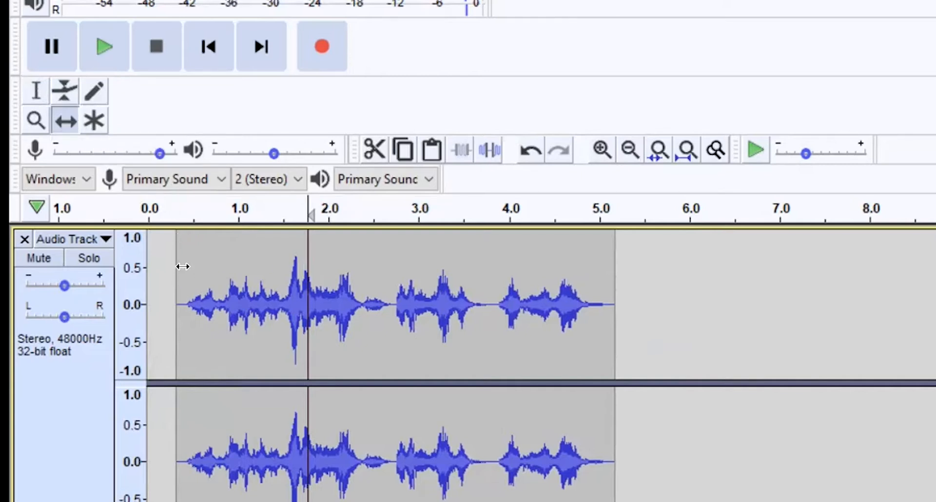
left_click_drag(184, 267, 698, 244)
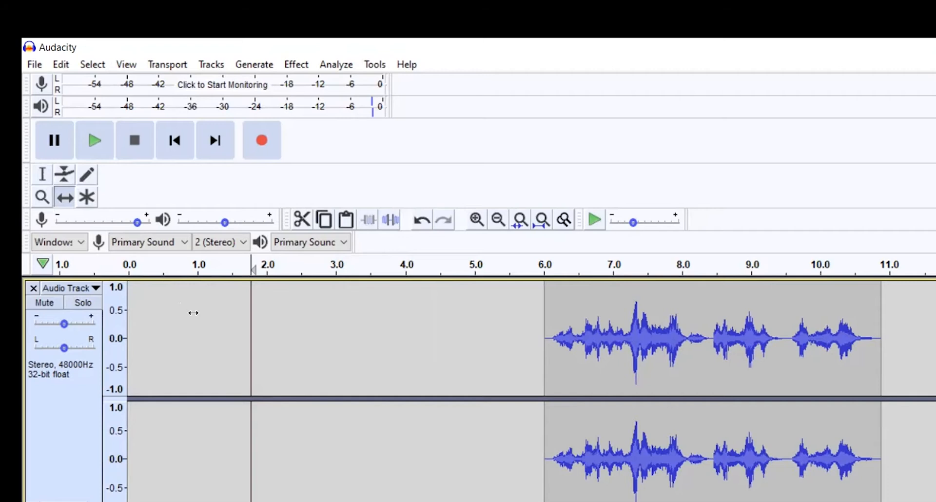
left_click(45, 303)
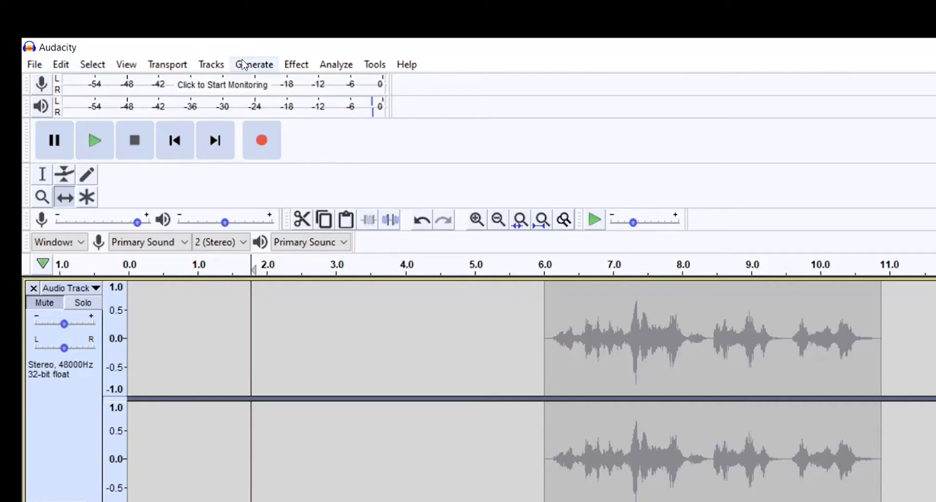
Add a new stereo track below the muted one and record a new passage into it.
left_click(212, 65)
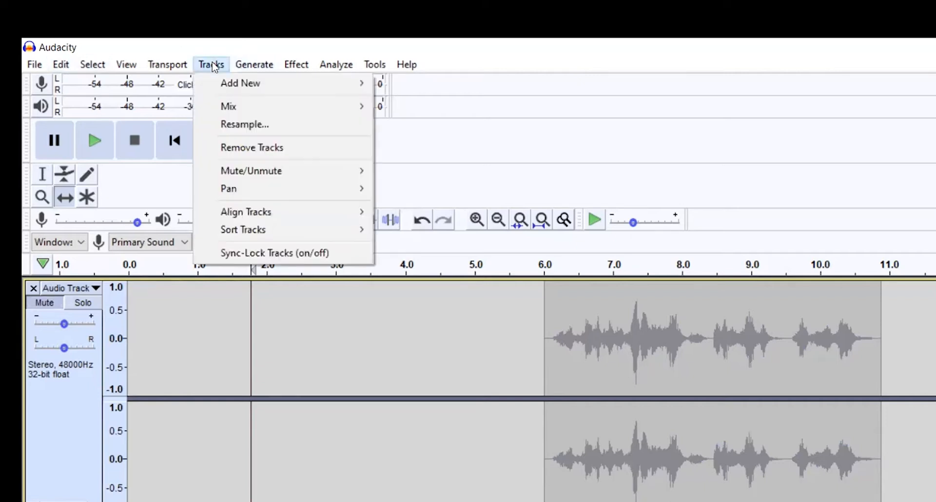
mouse_move(249, 78)
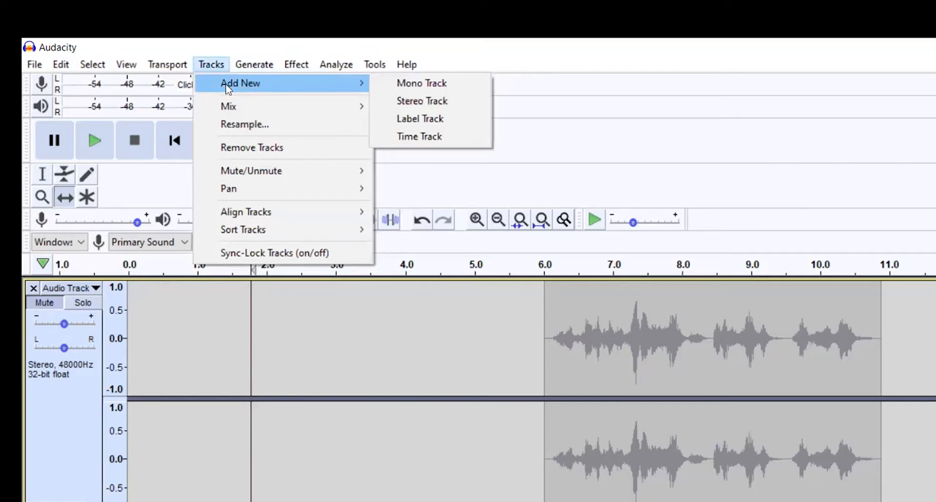
mouse_move(303, 67)
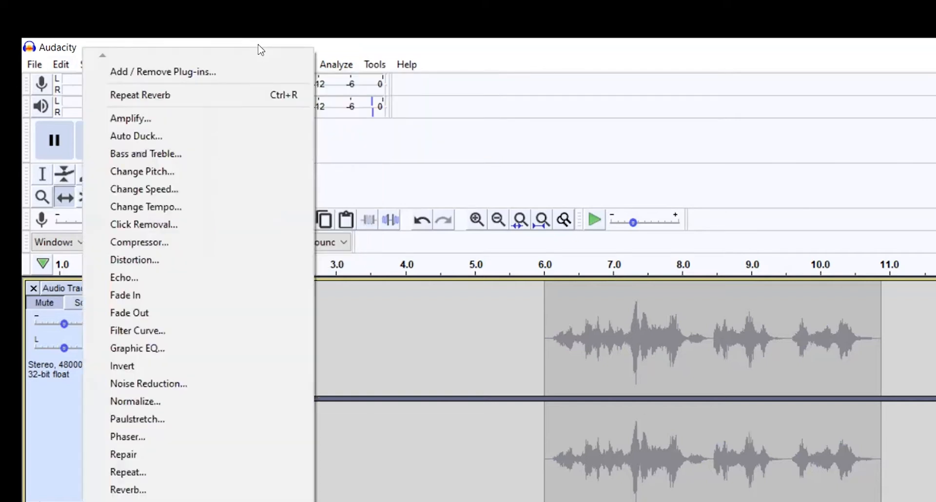
left_click(336, 48)
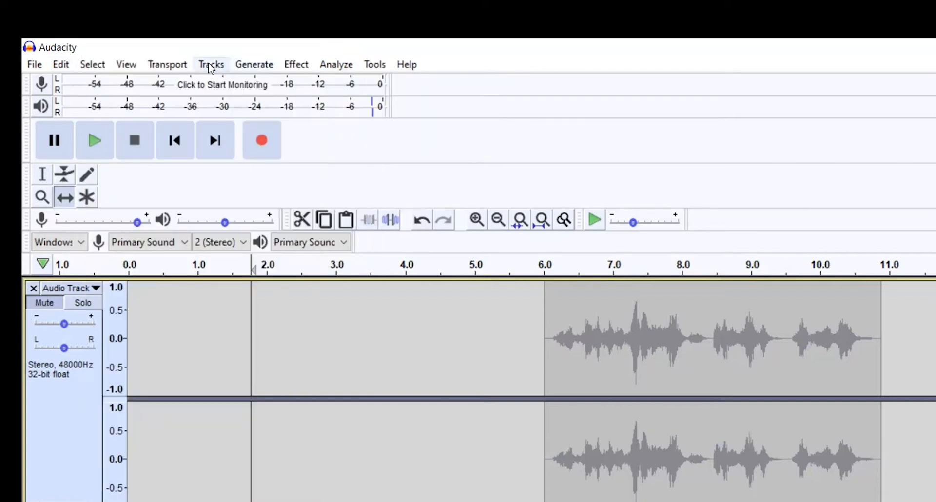
left_click(211, 66)
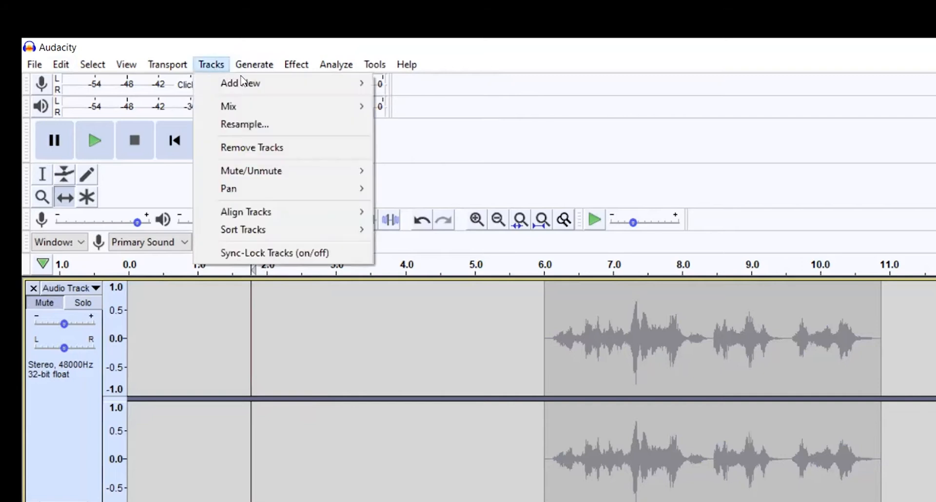
mouse_move(224, 88)
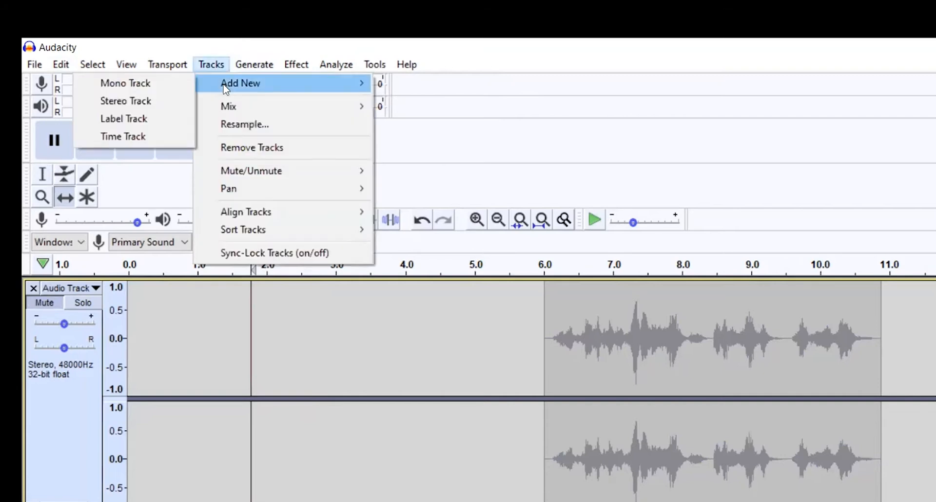
left_click(168, 102)
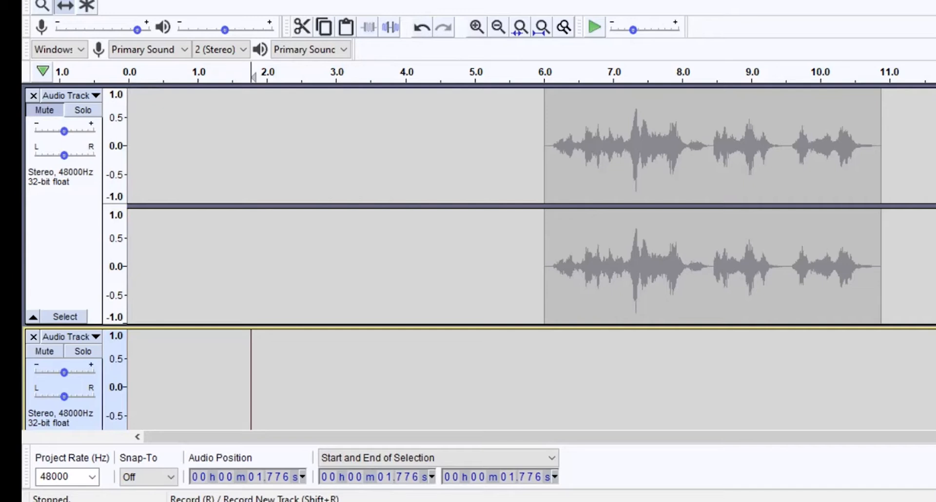
key("r")
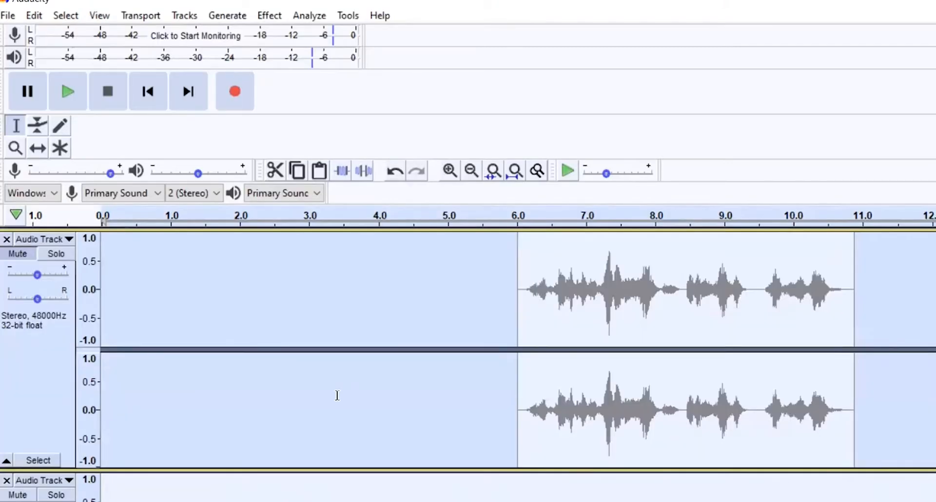
Preview Reverb on both tracks and apply it with 22% room size, 54 ms pre-delay, 39% reverberance and 33% damping.
left_click(275, 17)
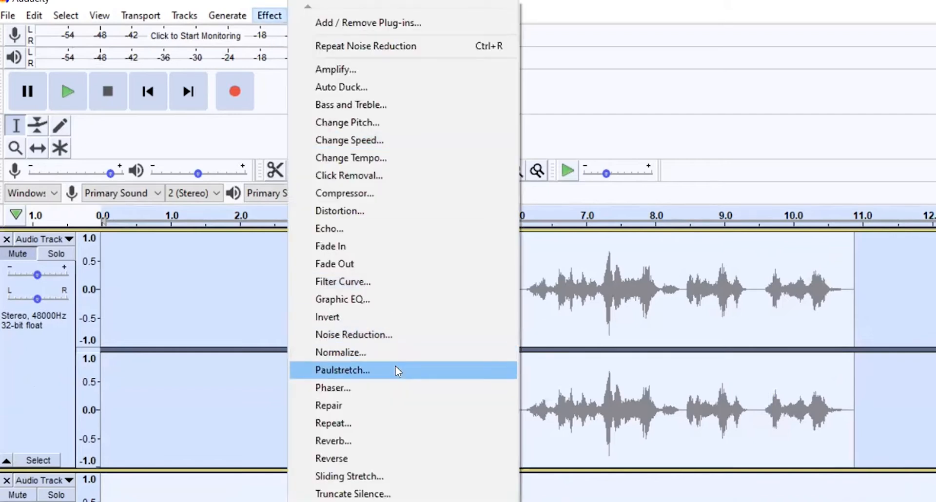
left_click(372, 433)
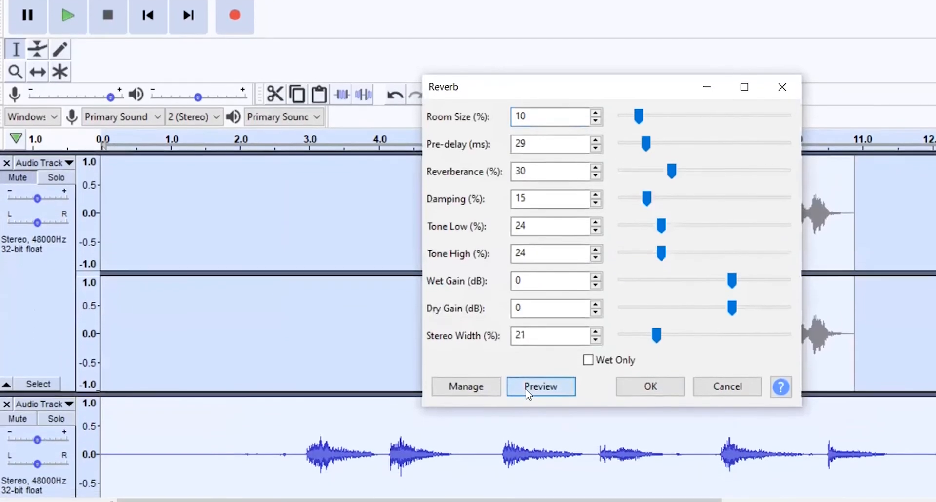
left_click(527, 422)
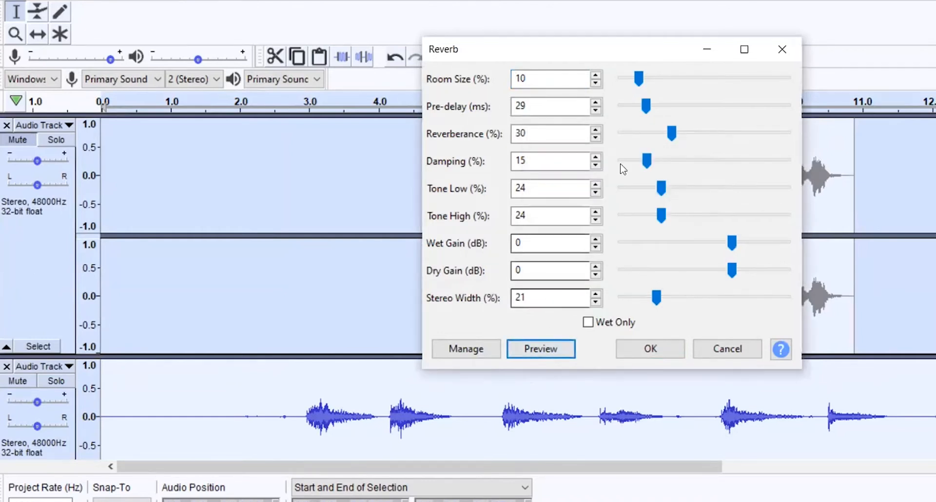
left_click_drag(639, 78, 686, 133)
left_click_drag(648, 161, 681, 164)
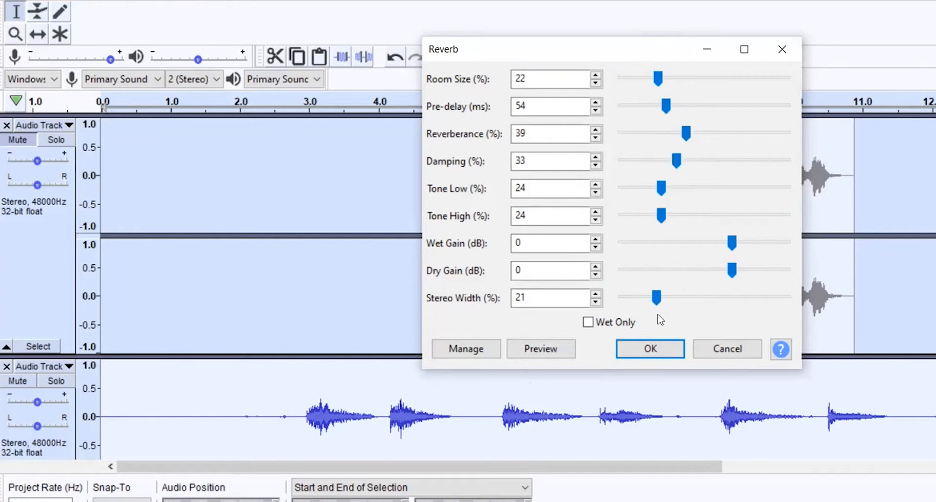
left_click(544, 351)
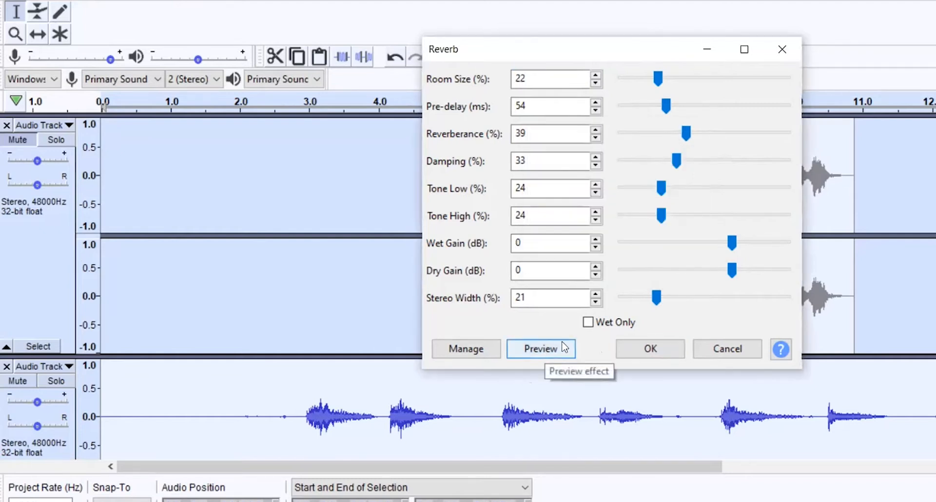
left_click(638, 349)
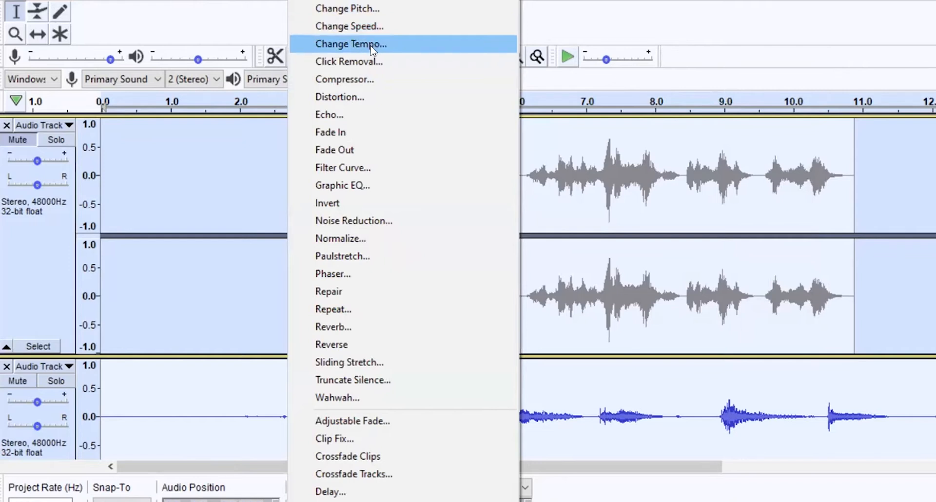
Try Change Tempo on both tracks by previewing it at -54 percent.
left_click(372, 45)
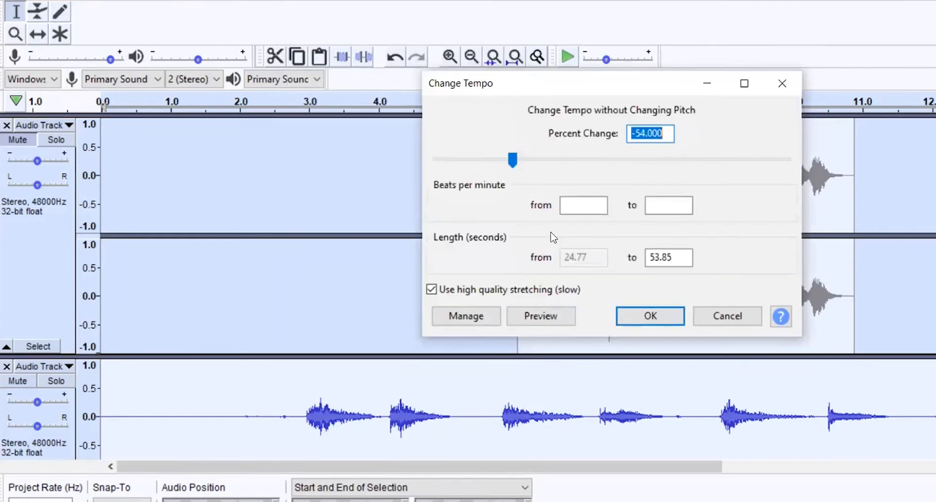
left_click(541, 318)
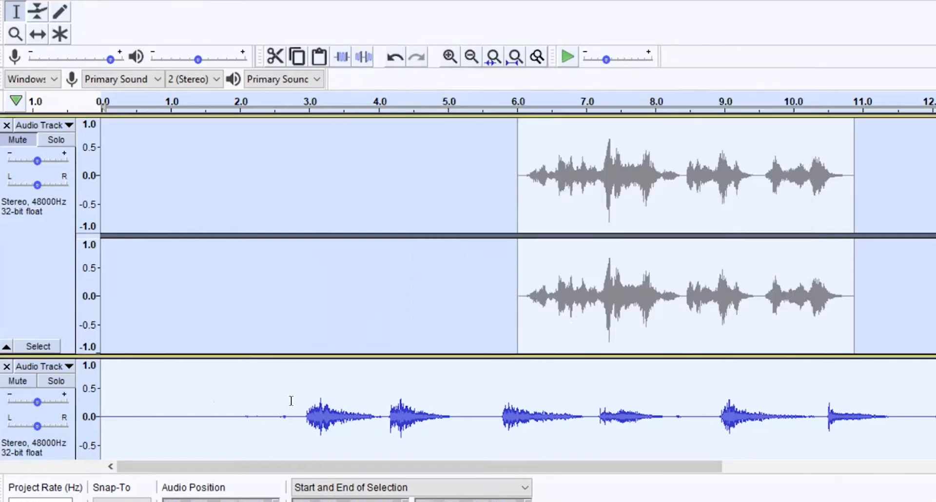
Select the new recording from about 3 to 11.8 seconds and preview Change Tempo on it at -34 percent.
left_click_drag(306, 407, 918, 423)
scroll(906, 426, "down", 3)
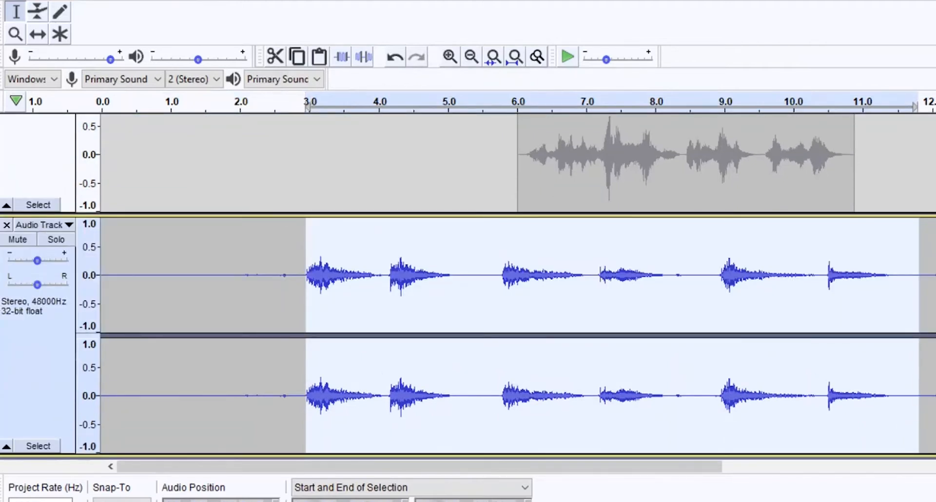
left_click(303, 0)
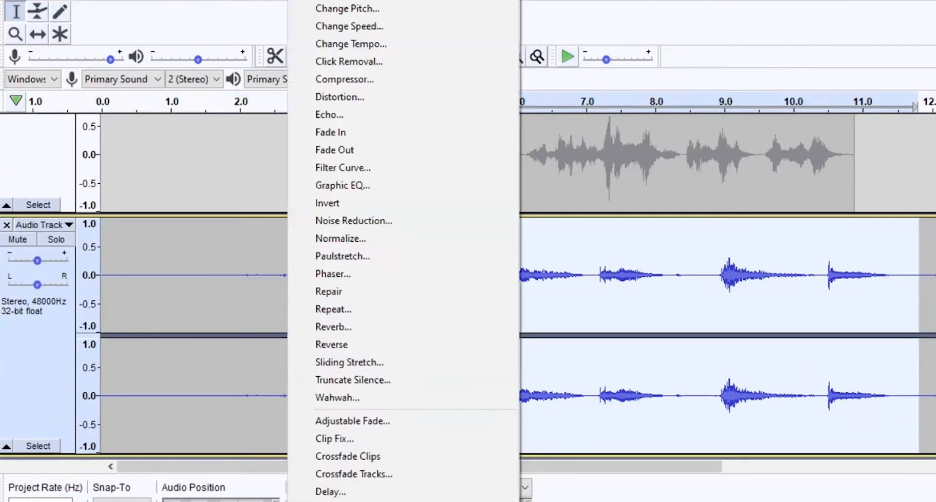
left_click(338, 42)
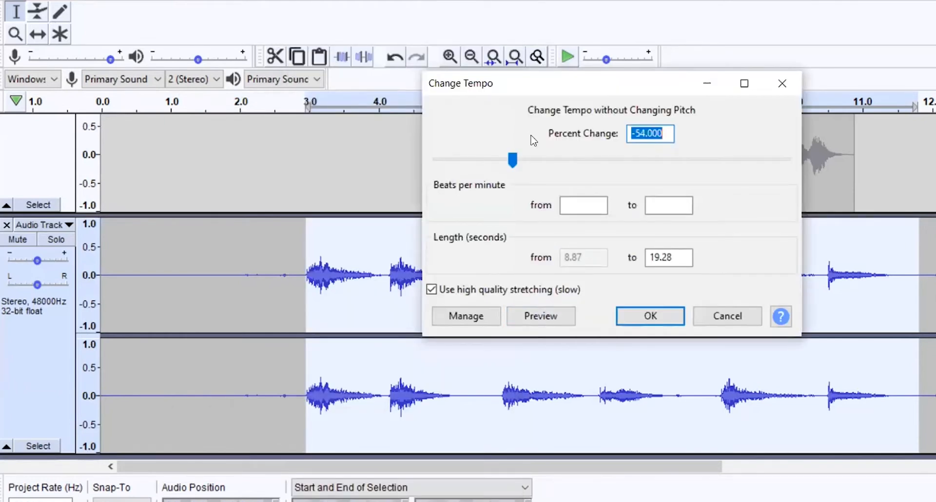
left_click(534, 162)
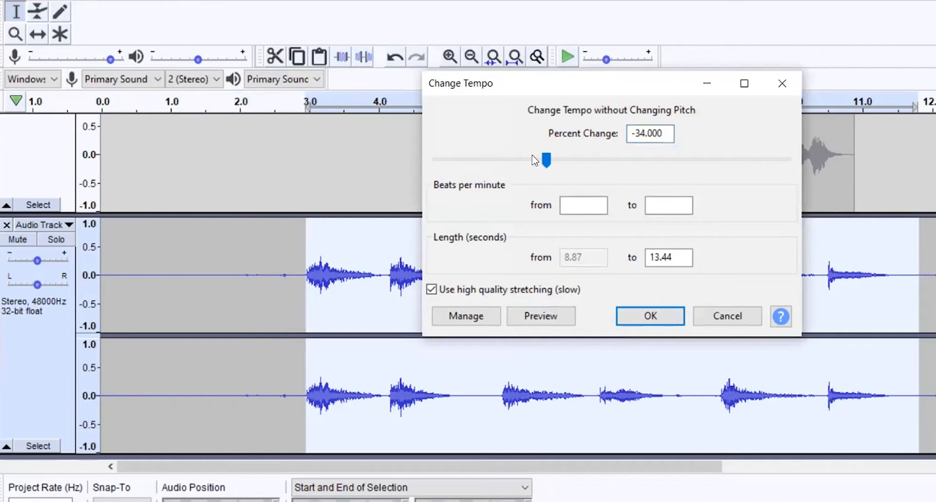
left_click(555, 317)
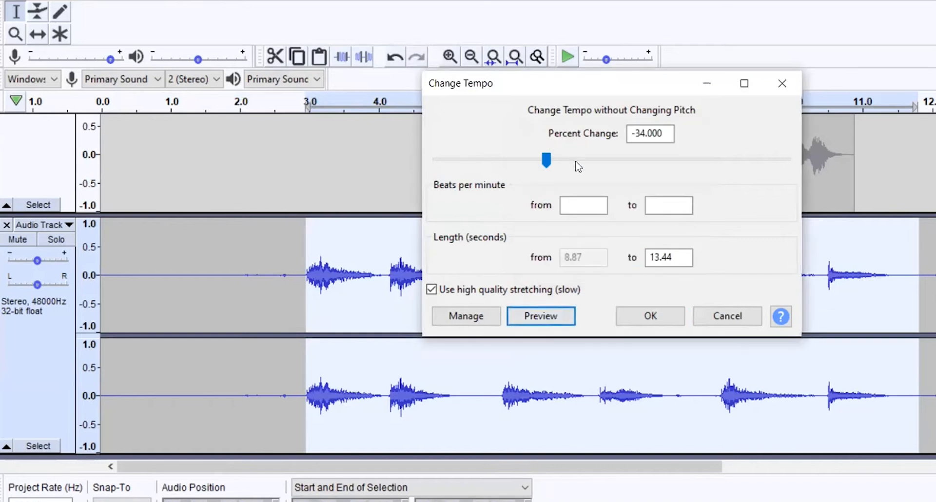
Set the tempo change to -15 percent, preview it, and apply it to the new recording.
left_click(579, 165)
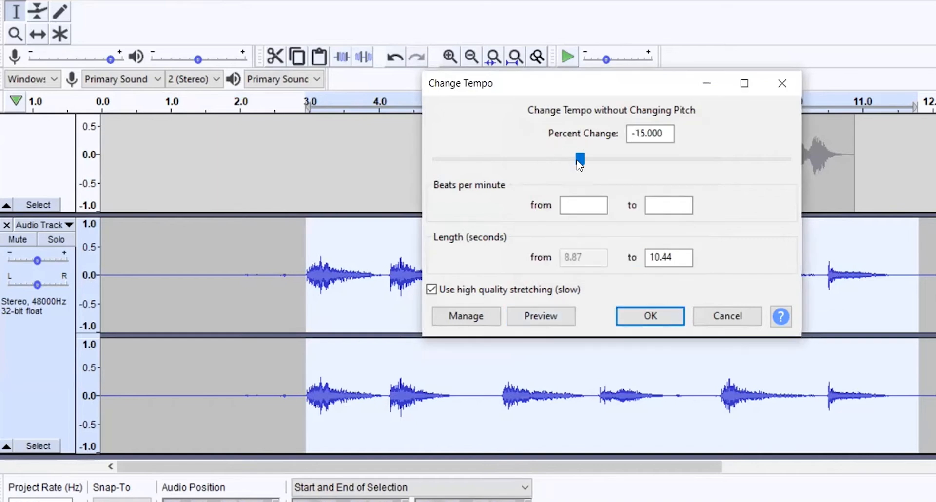
left_click(545, 323)
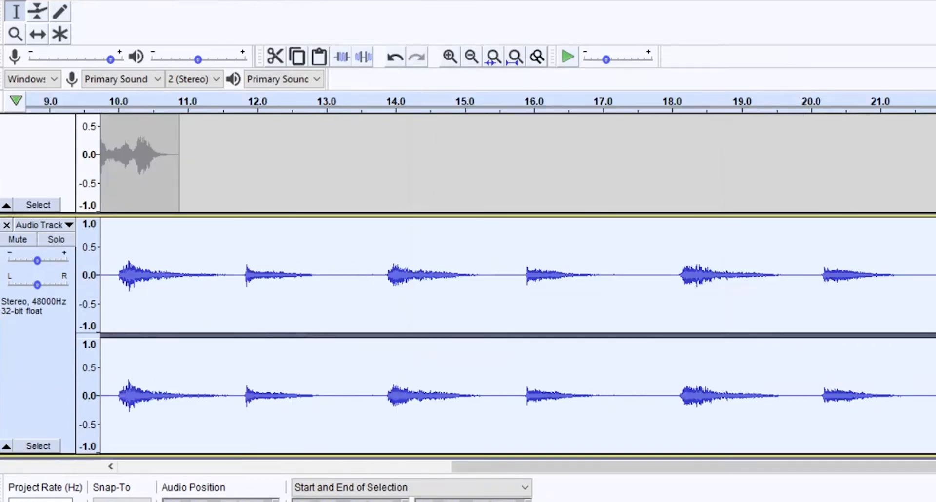
Open the Echo effect for the new recording and preview it with a 0.03-second delay and a 0.4 decay factor.
left_click(302, 0)
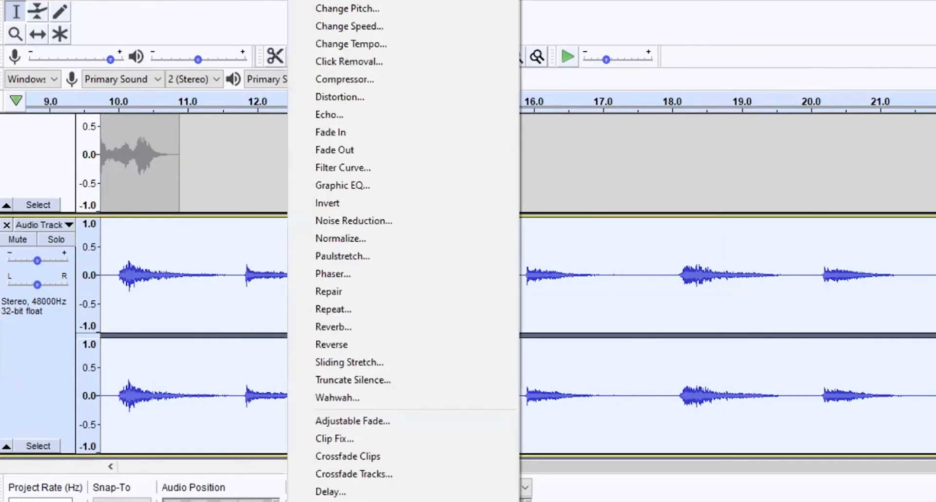
left_click(351, 118)
left_click(541, 258)
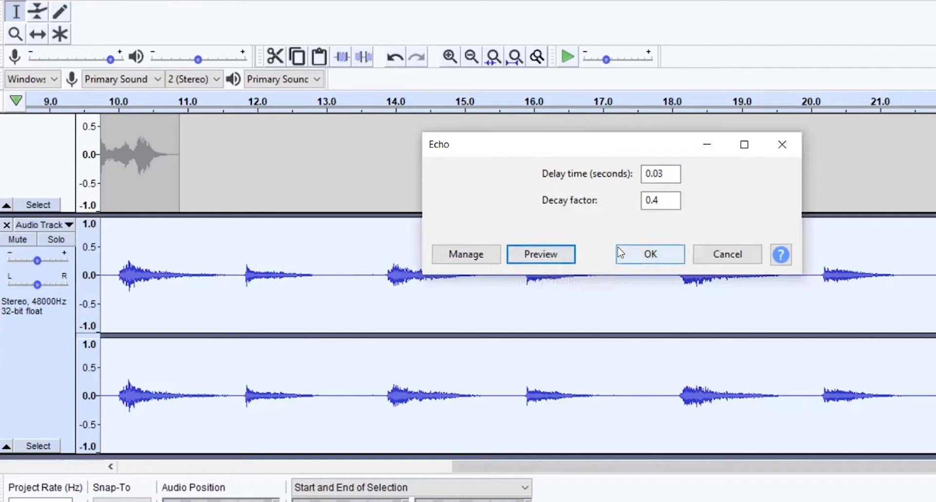
Set the Echo decay factor to 0.5 with a 0.03-second delay, preview it, and apply it to the new recording.
left_click(654, 200)
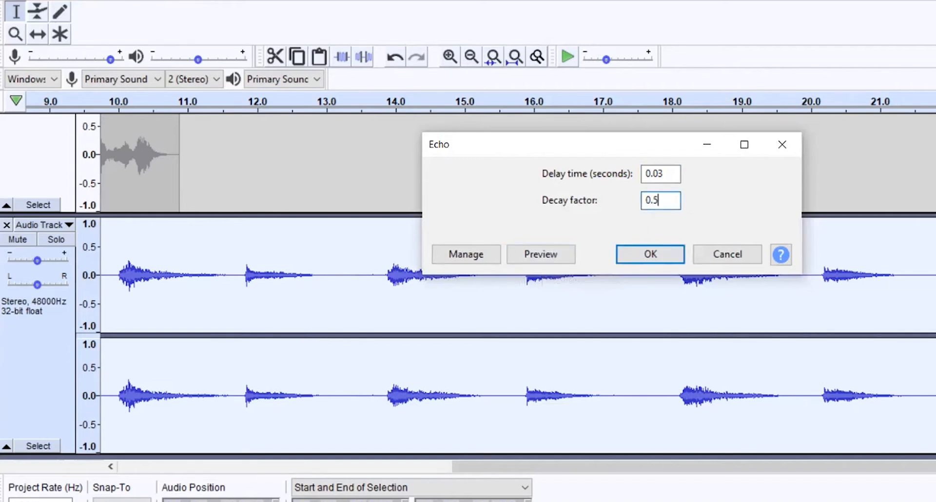
left_click(558, 259)
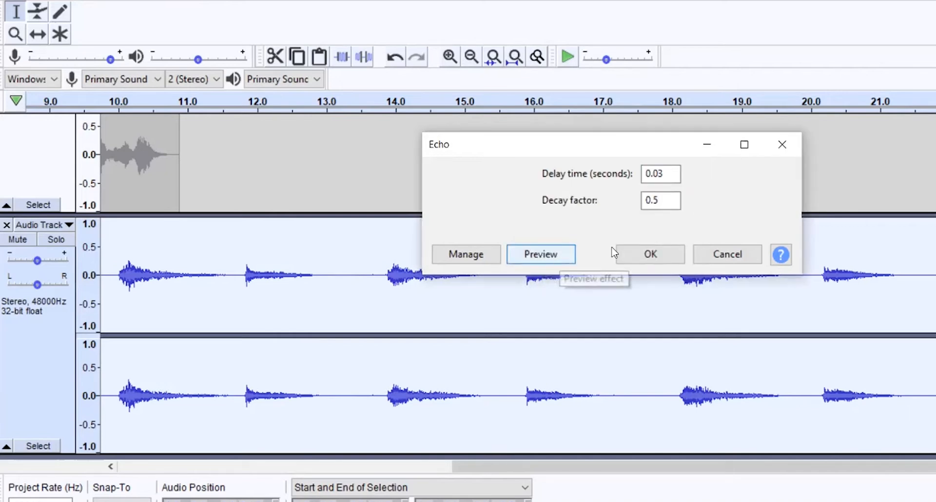
left_click(638, 261)
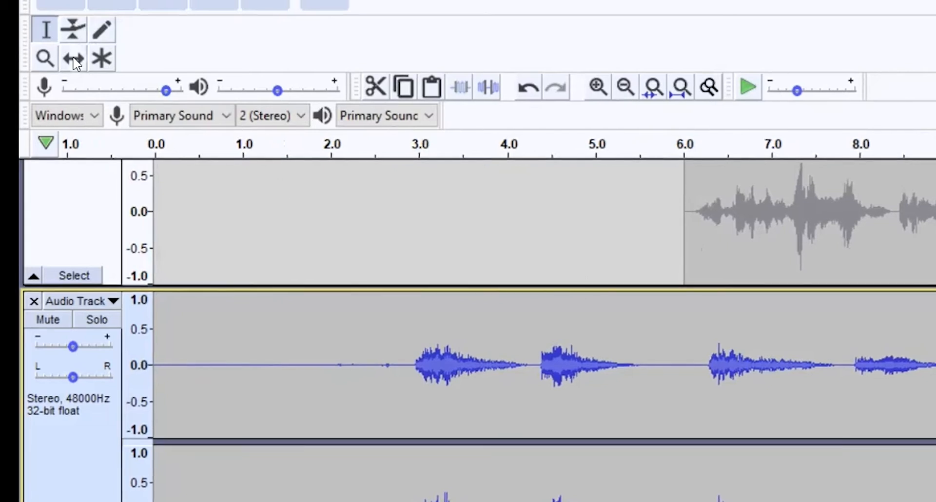
Shift the whole second track's audio earlier by about 2.2 seconds with the Time Shift tool.
left_click(74, 59)
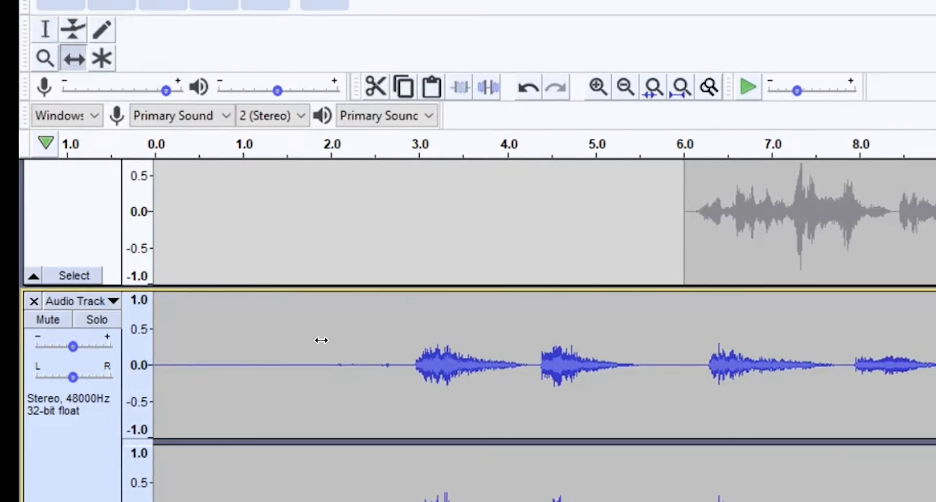
left_click_drag(330, 352, 152, 347)
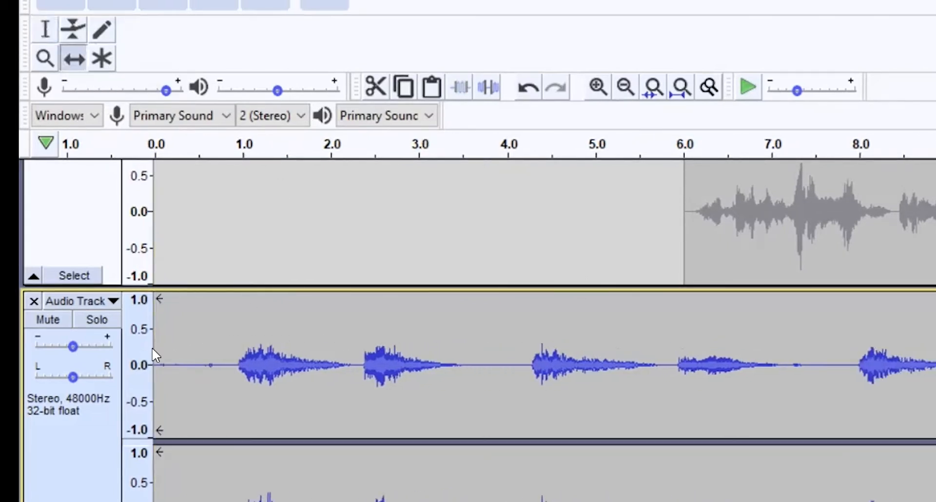
left_click_drag(286, 322, 266, 317)
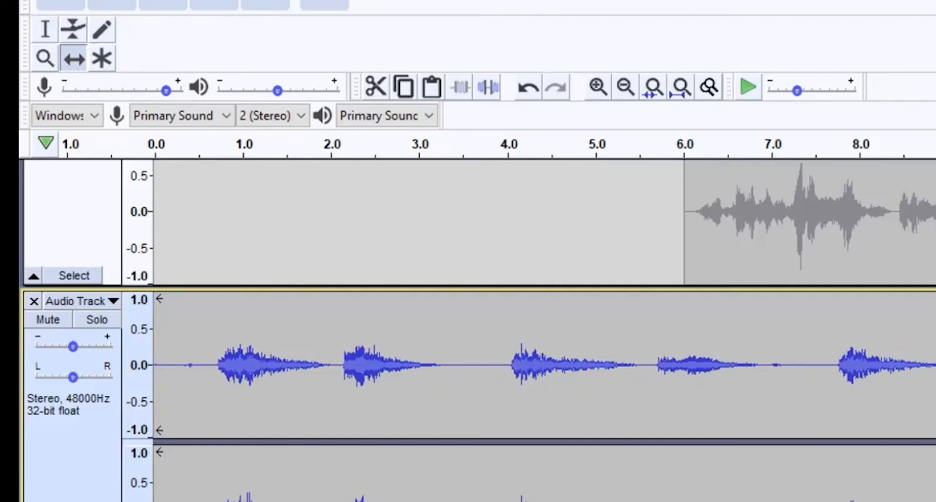
Unmute the first track, listen to the mix from the start, and shift its clip later so it starts at about 6.9 seconds.
scroll(537, 292, "up", 3)
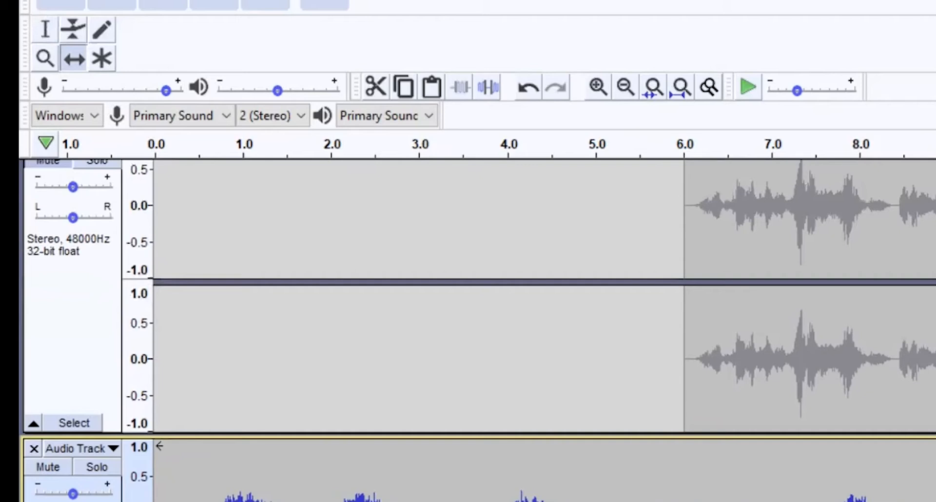
scroll(536, 293, "up", 1)
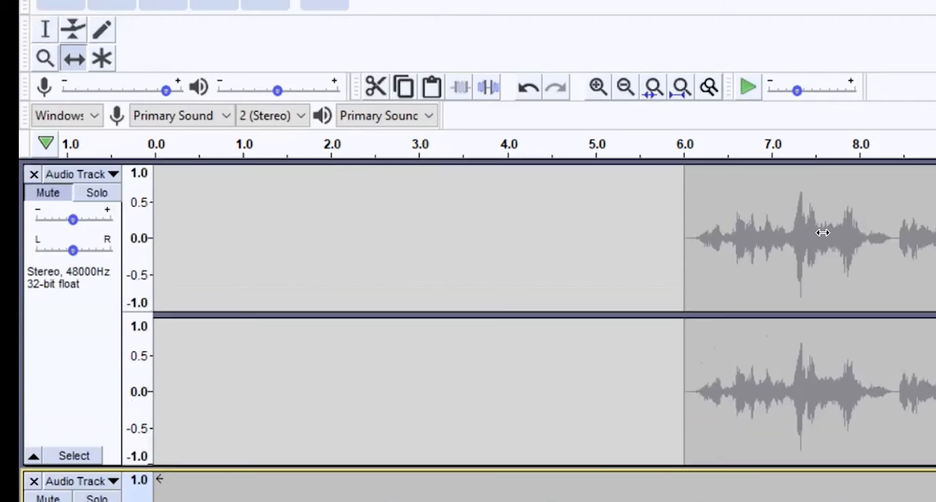
left_click(52, 193)
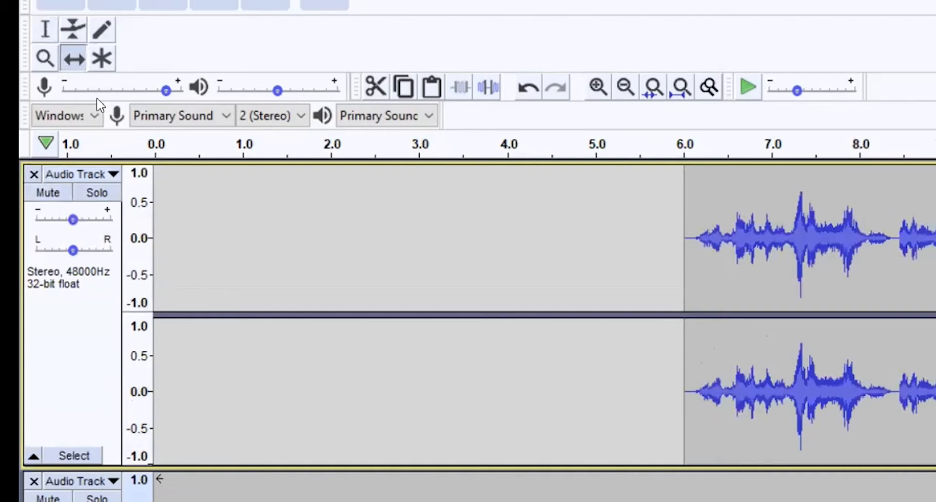
left_click(172, 145)
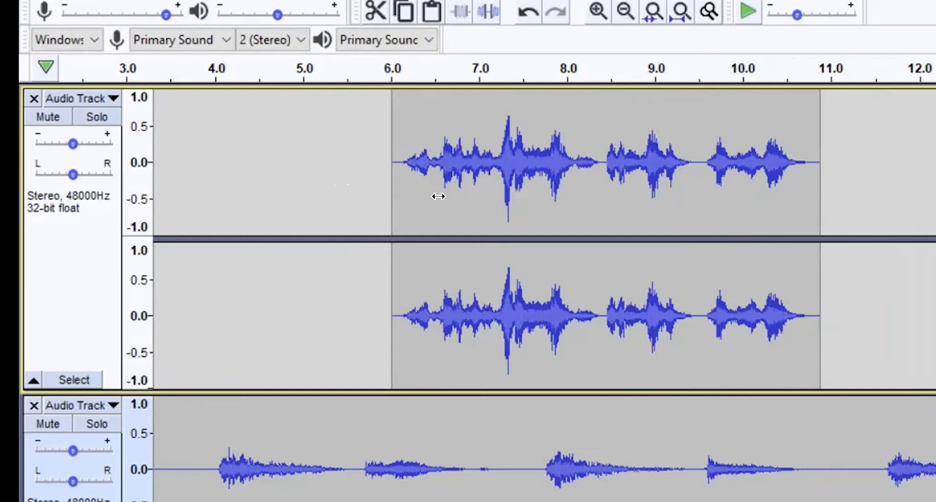
left_click_drag(439, 196, 521, 196)
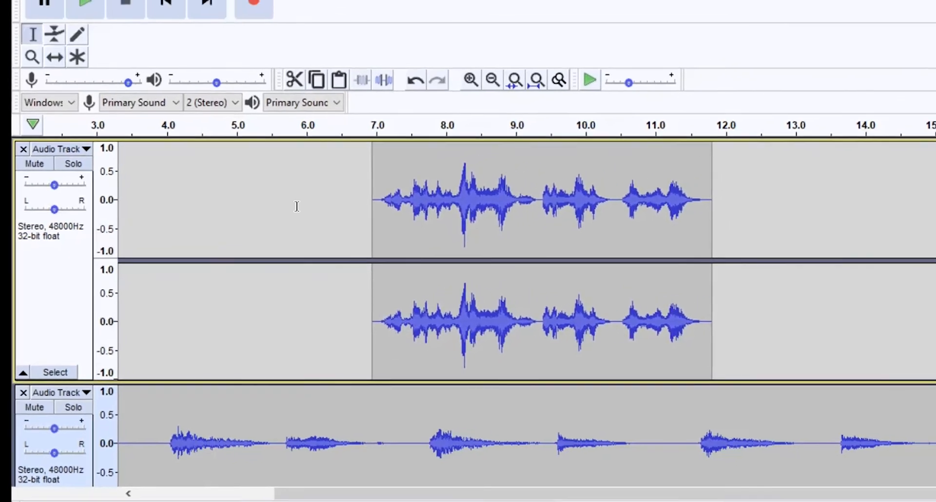
Replace the second track's audio from about 7.0 to 13.4 seconds with generated silence of the same length.
left_click(343, 416)
left_click_drag(302, 408, 632, 427)
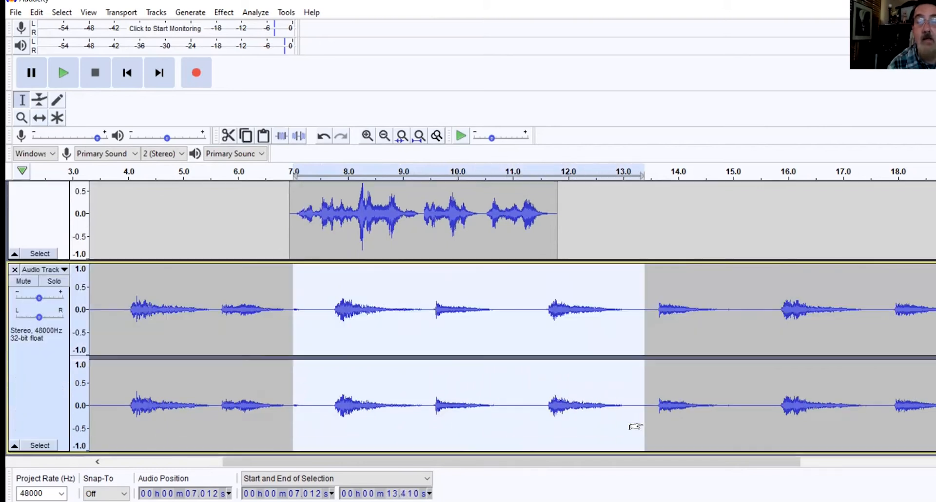
left_click(182, 14)
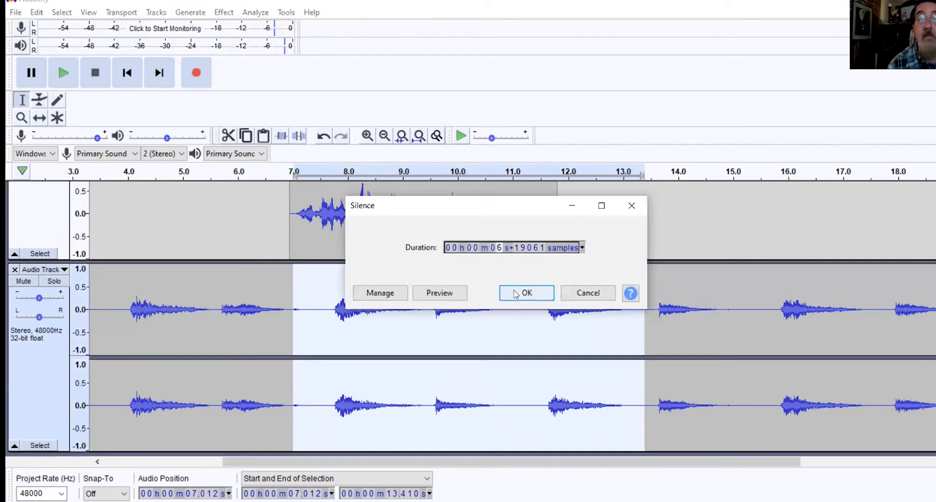
left_click(514, 294)
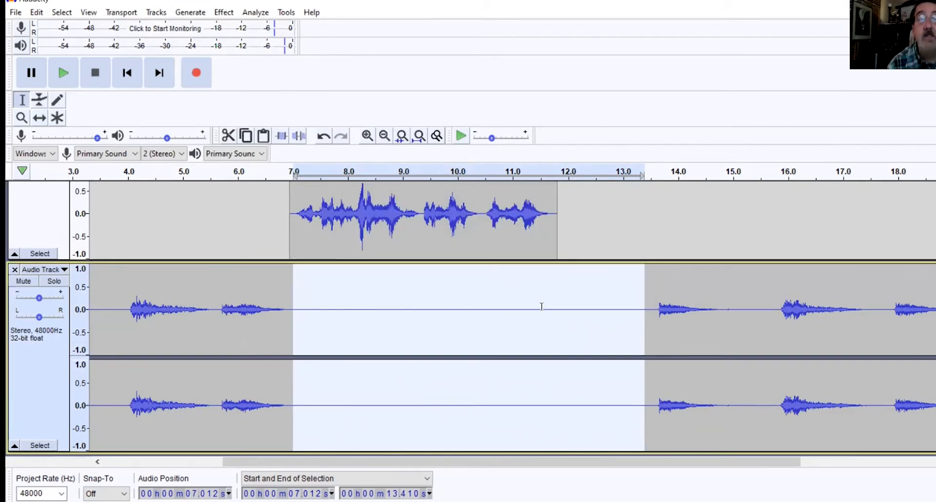
Delete the silent section from about 12.2 to 13.2 seconds in the second track.
left_click(542, 307)
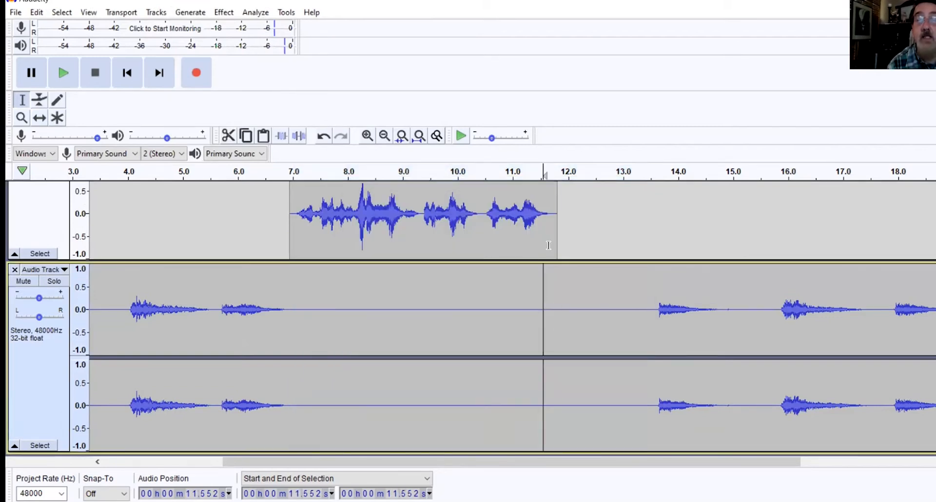
left_click(574, 278)
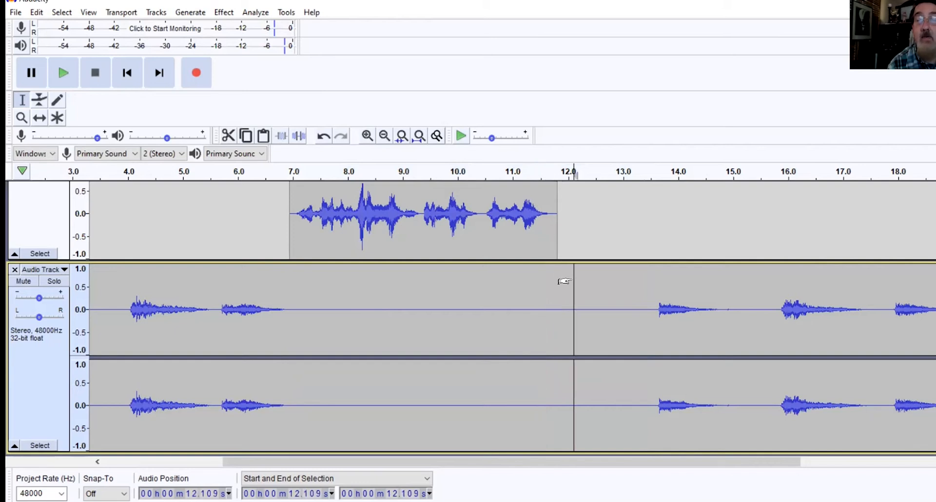
left_click(593, 278)
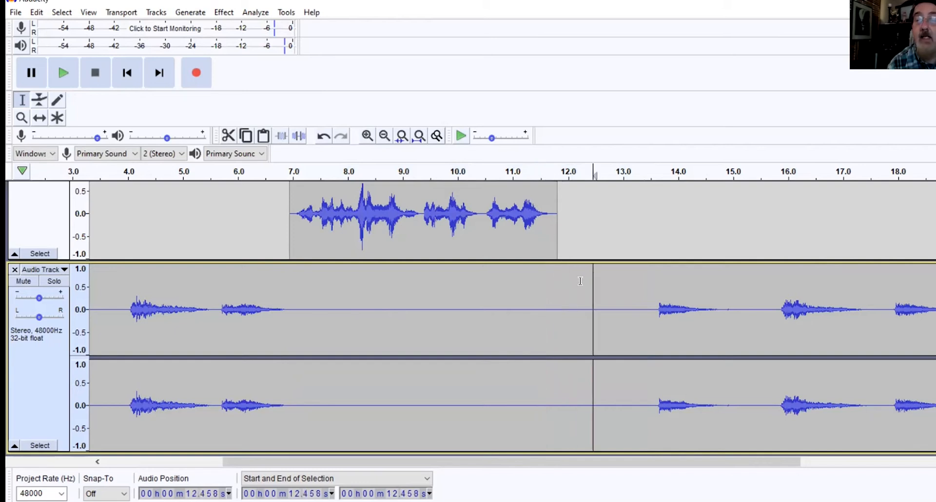
left_click_drag(581, 281, 631, 287)
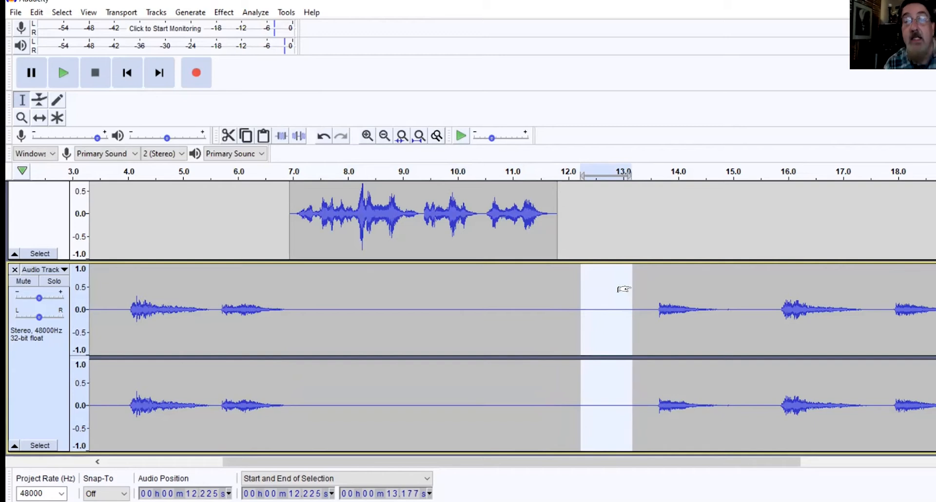
key("Delete")
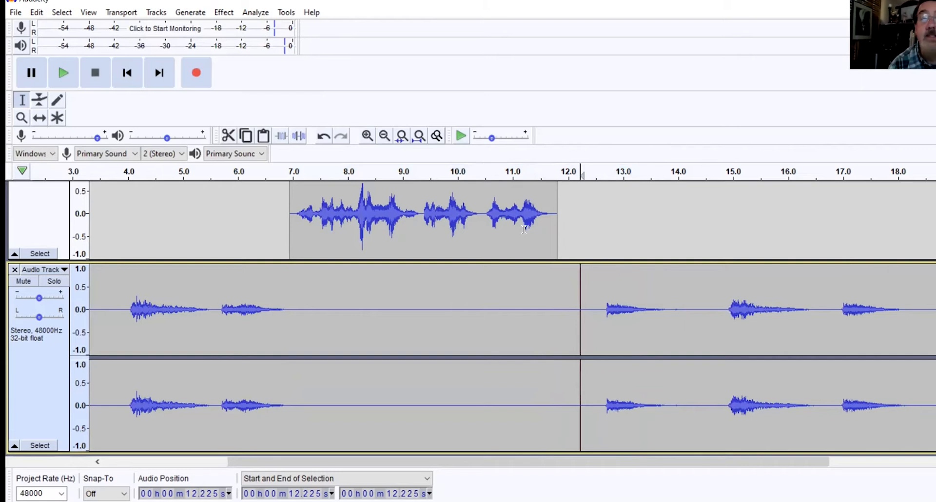
Select the first track's clip from about 6.9 to 11.7 seconds, preview Amplify at 1.826 dB, and apply it.
left_click_drag(551, 230, 293, 240)
scroll(291, 244, "up", 3)
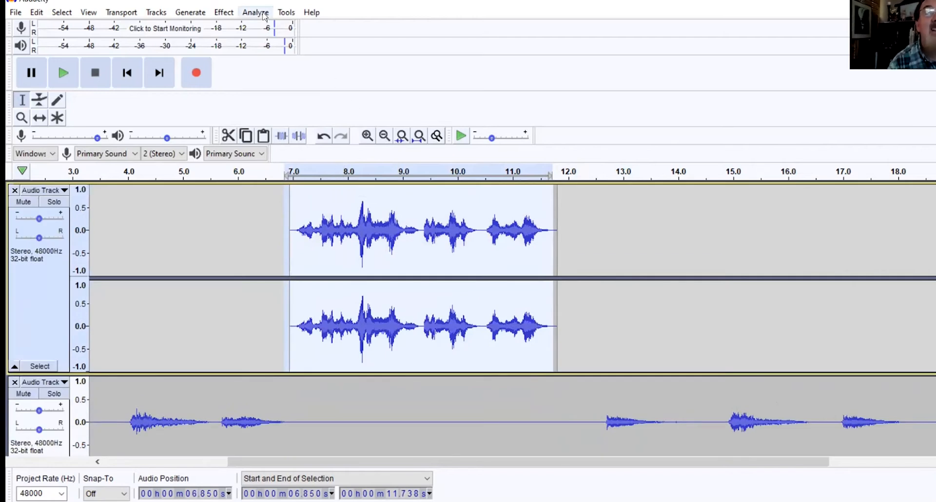
left_click(236, 13)
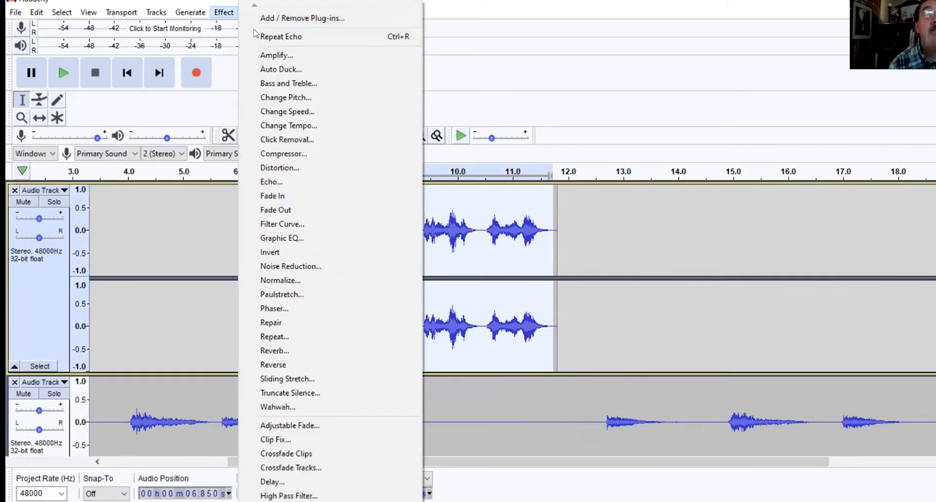
left_click(263, 53)
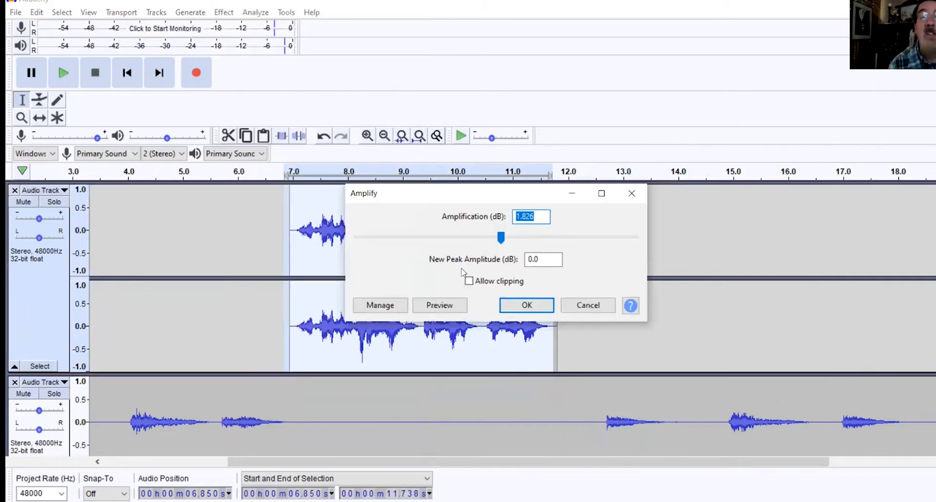
left_click(438, 307)
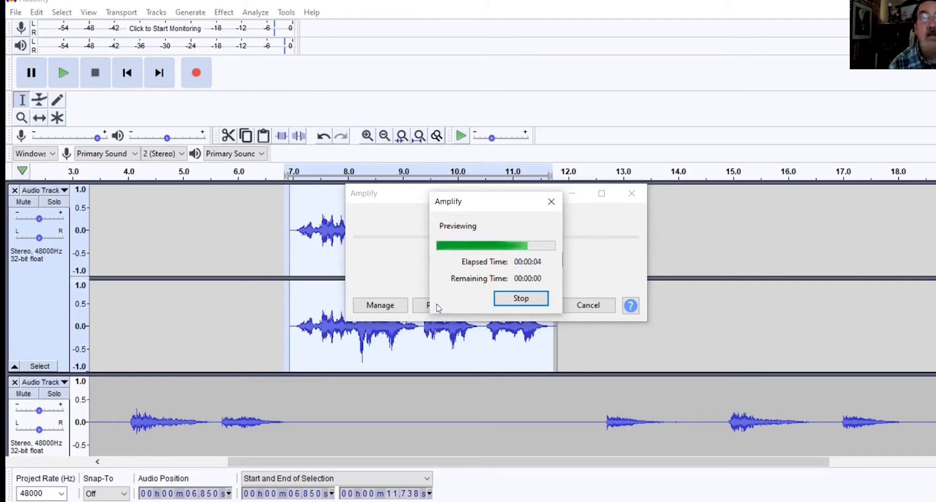
left_click(512, 306)
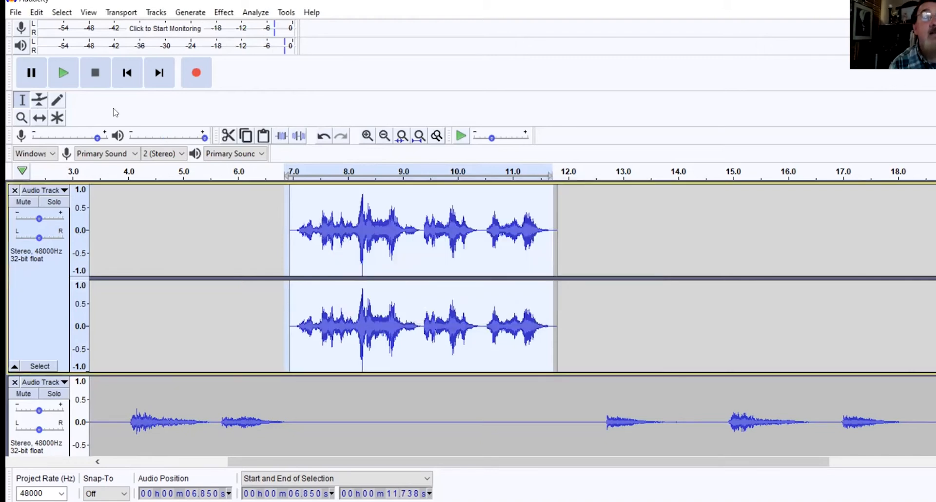
Listen to the amplified passage and to both tracks from the beginning, and stop playback after the second track ends.
left_click(69, 79)
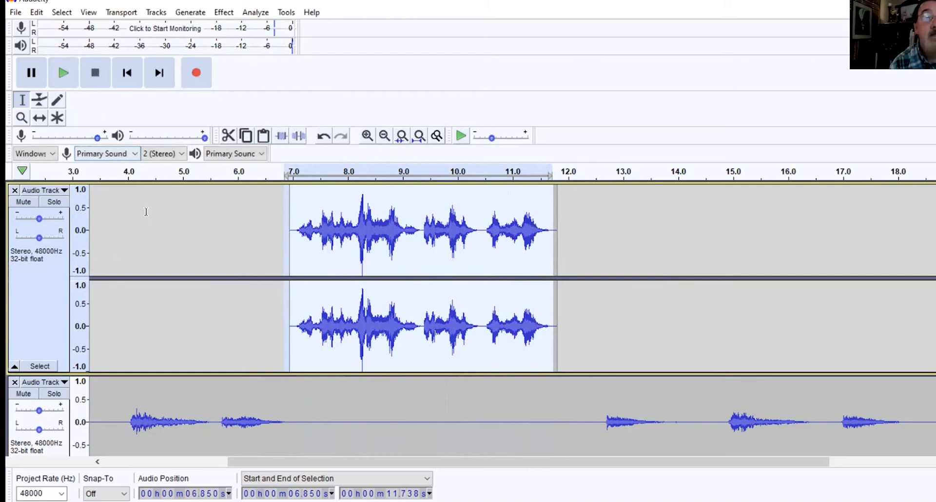
left_click(169, 227)
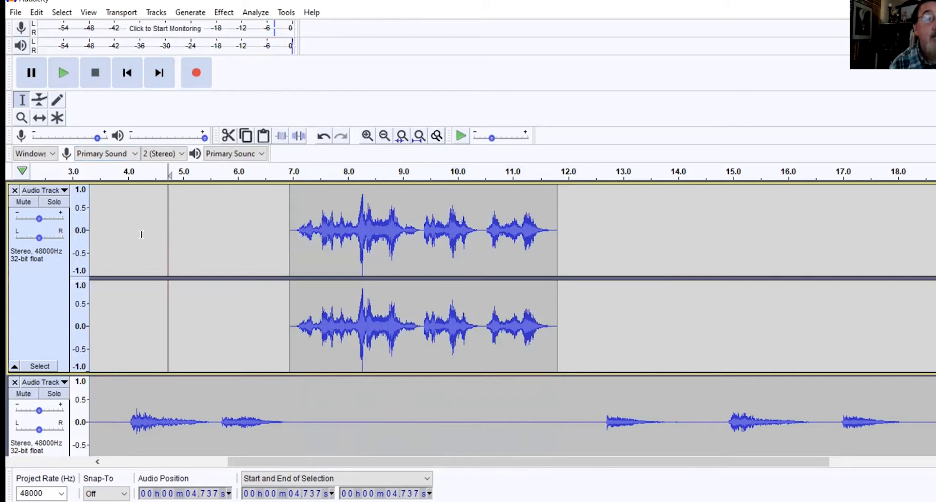
left_click(126, 65)
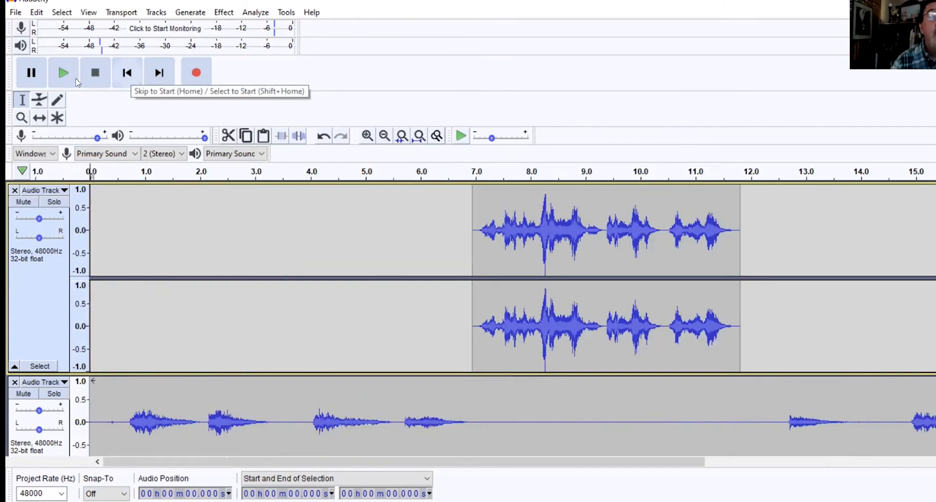
left_click(67, 78)
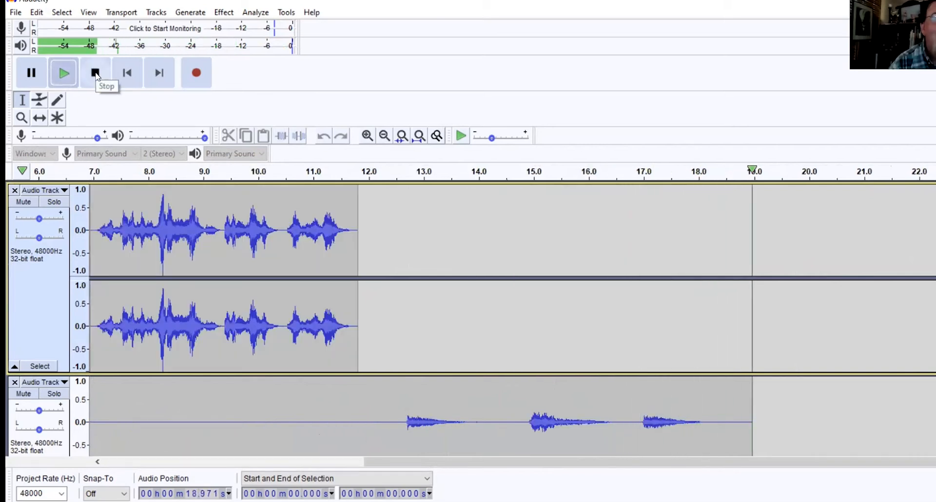
left_click(95, 74)
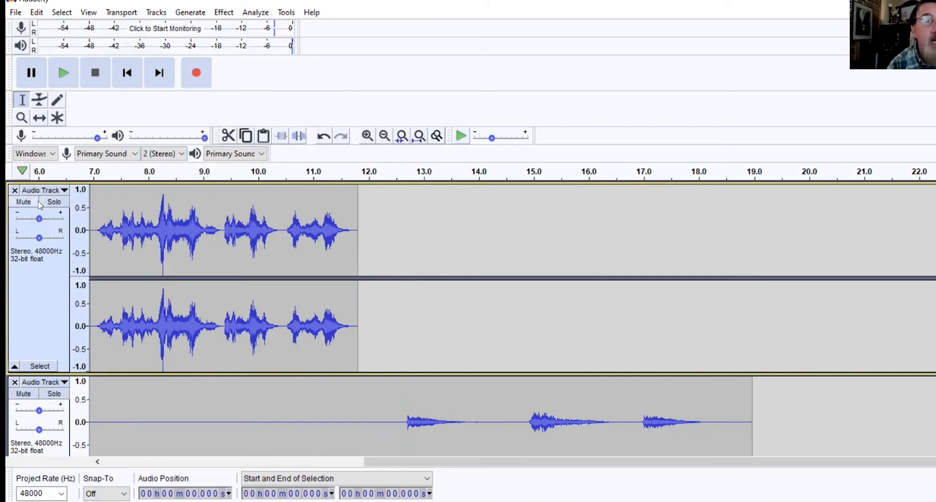
Mute both audio tracks.
left_click(23, 202)
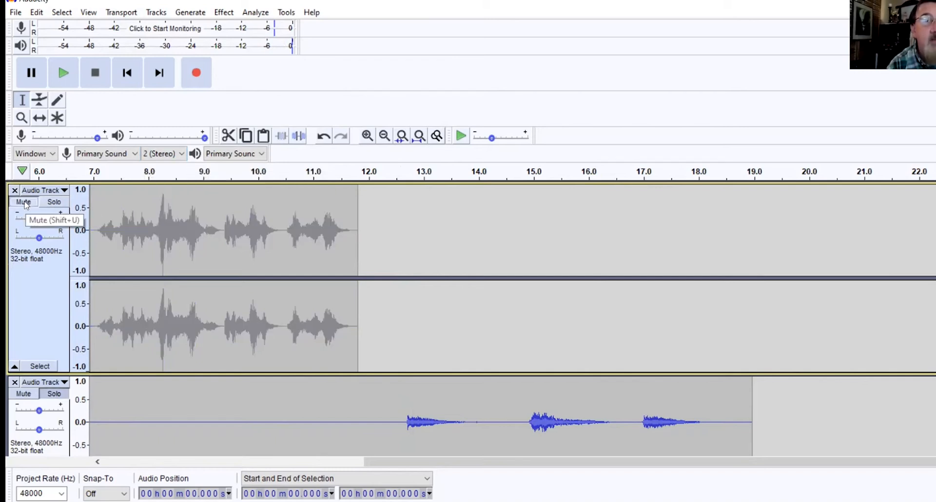
left_click(28, 395)
scroll(40, 219, "down", 2)
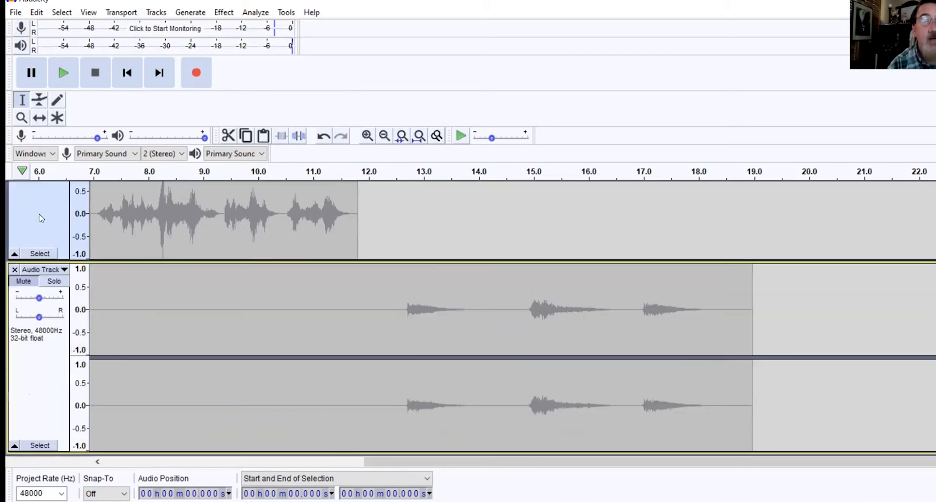
Record an extra passage onto the end of the first track, from about 11.8 to 21.4 seconds, and delete it.
left_click(196, 74)
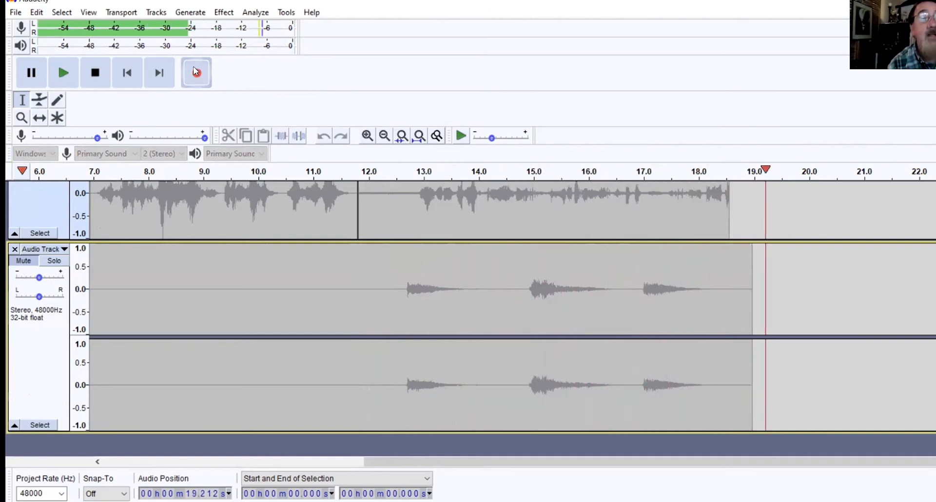
left_click(95, 82)
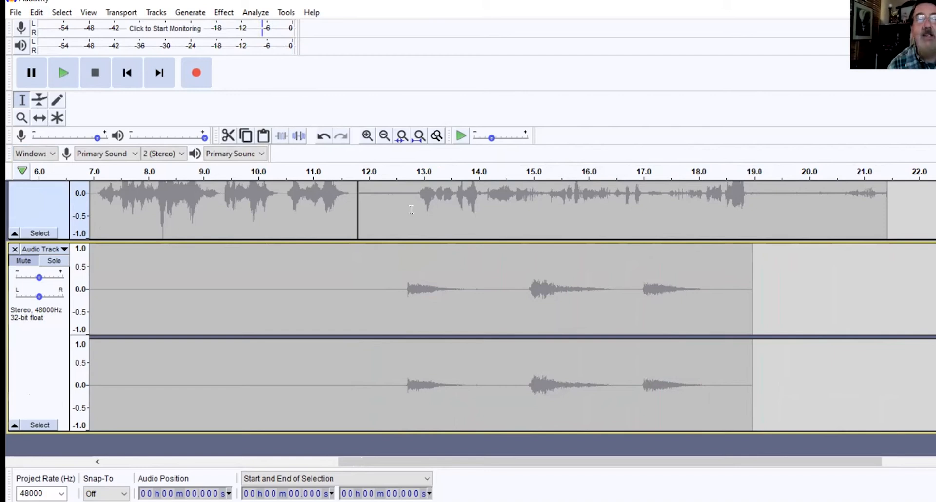
left_click_drag(359, 201, 901, 206)
scroll(895, 209, "up", 3)
key("Delete")
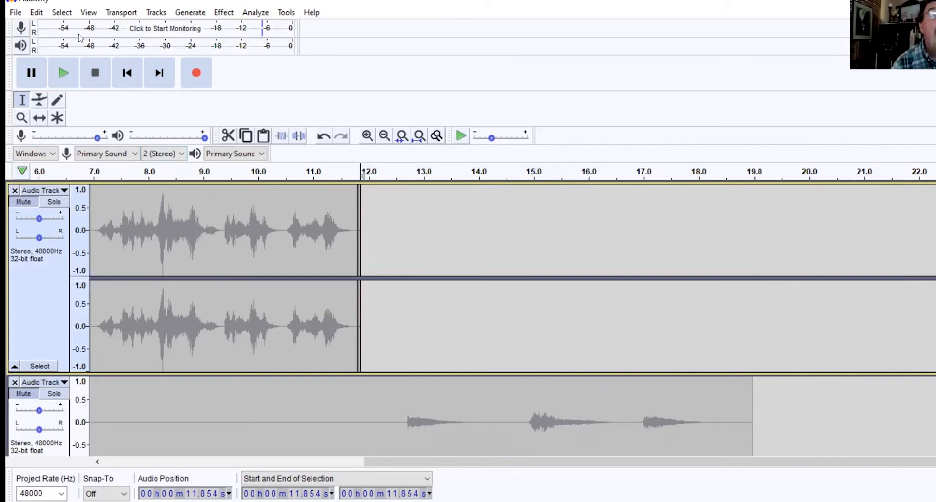
Add a new empty stereo track below the two existing tracks.
left_click(43, 14)
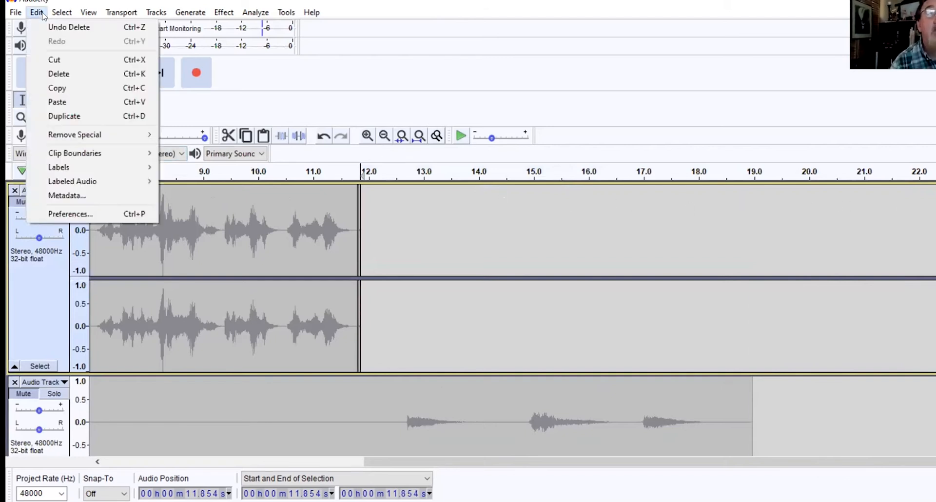
mouse_move(156, 12)
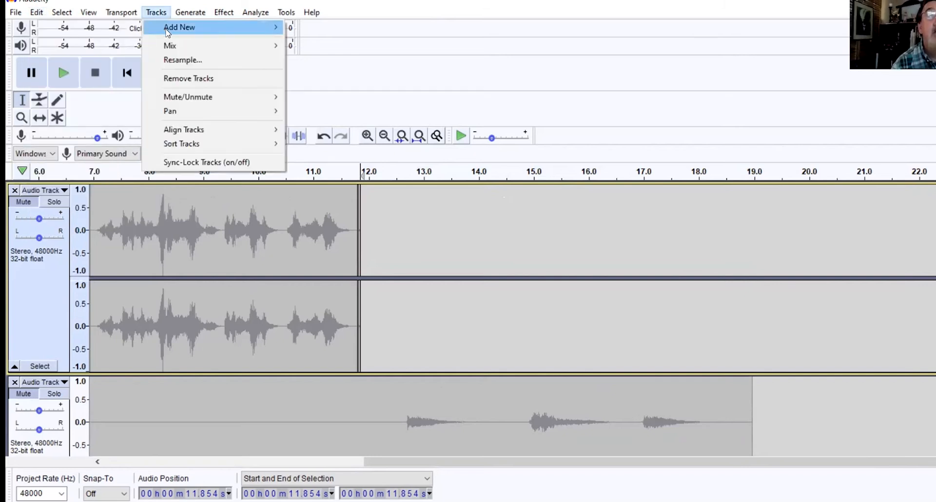
mouse_move(168, 32)
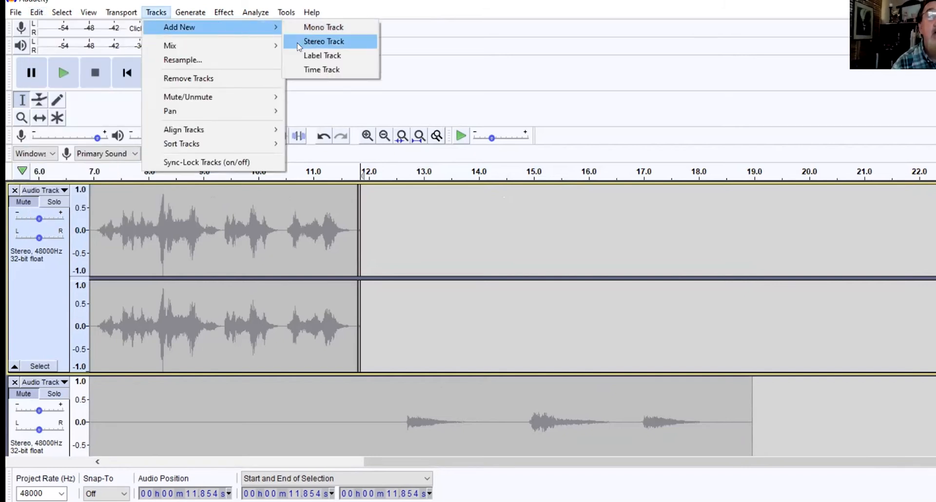
left_click(324, 41)
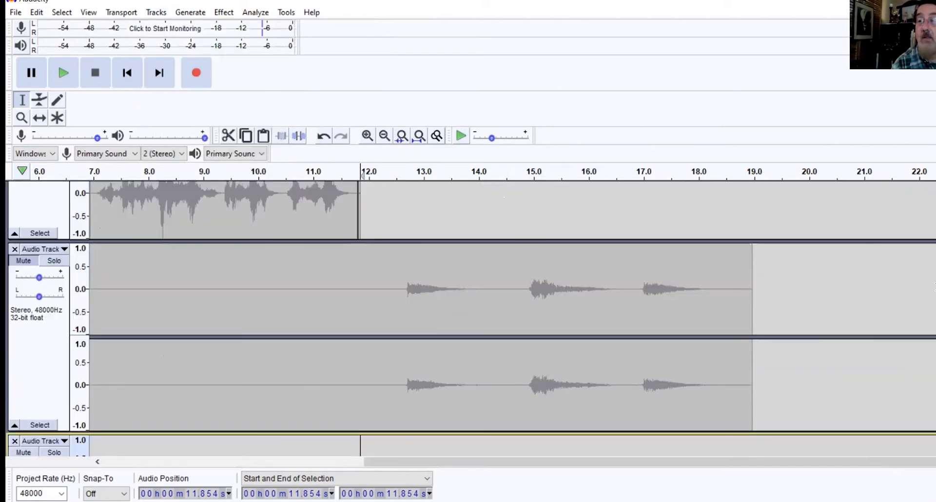
Record a voice passage onto the new third track from about 11.9 to 29.8 seconds.
scroll(469, 317, "down", 5)
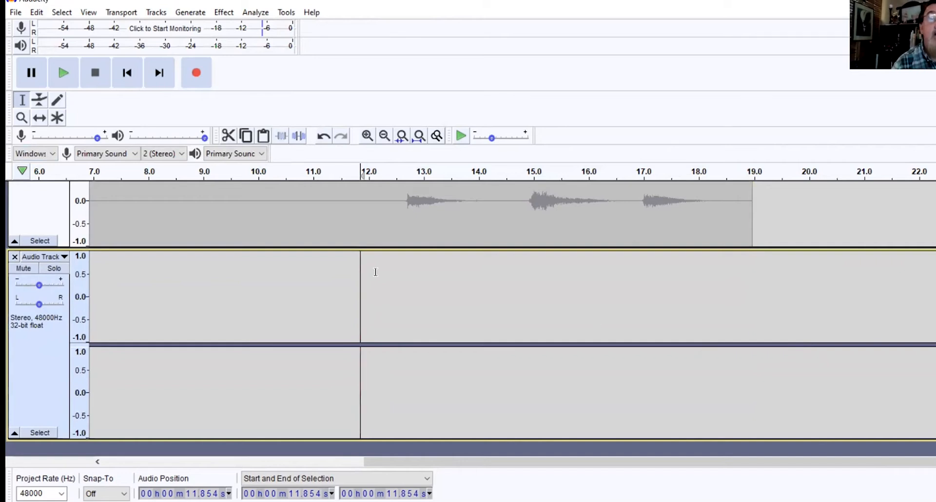
left_click(108, 172)
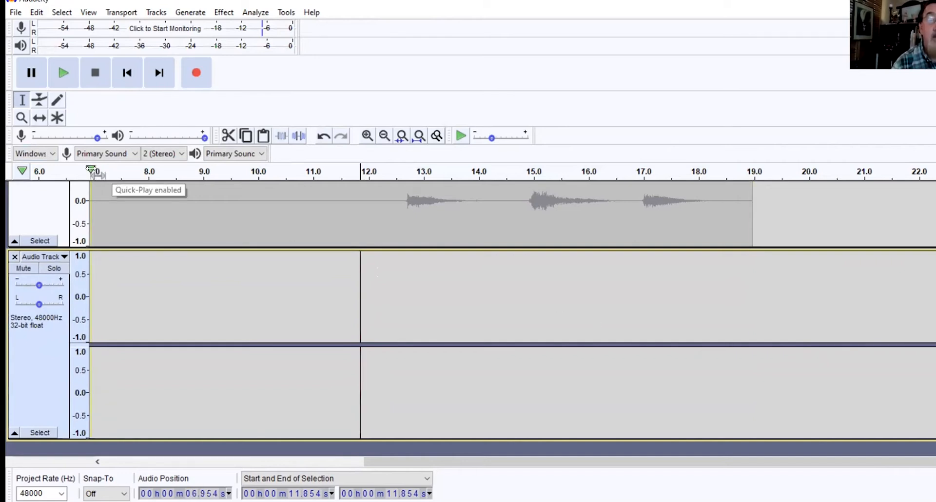
left_click(96, 73)
left_click(195, 75)
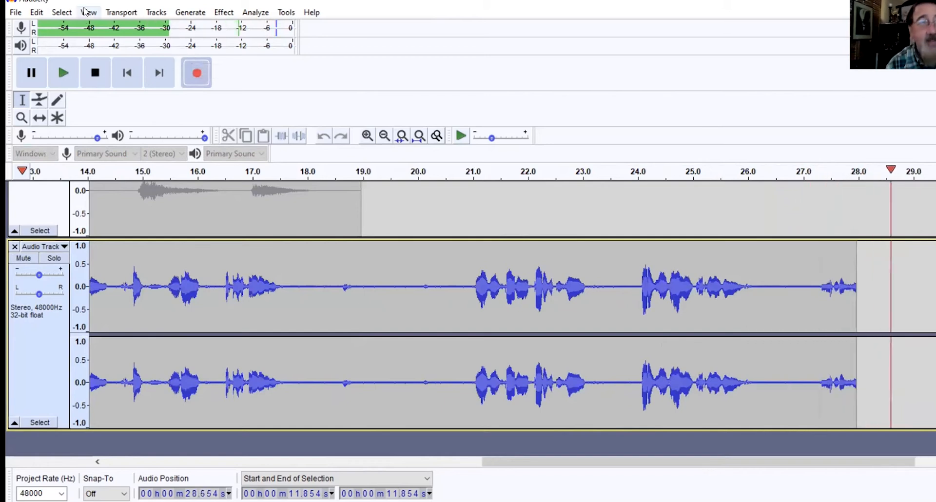
left_click(101, 65)
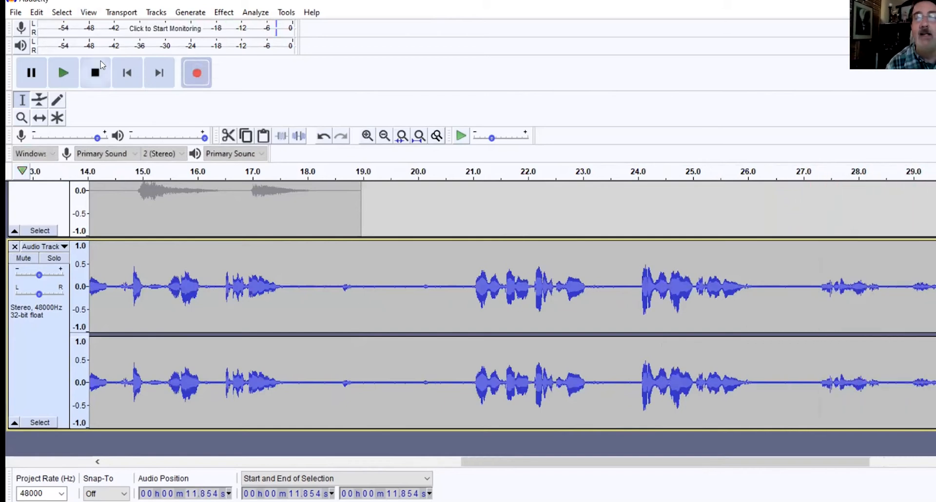
Select the background noise from about 23.1 to 24.0 seconds in the third track and capture it as the Noise Reduction profile.
left_click_drag(472, 287, 760, 300)
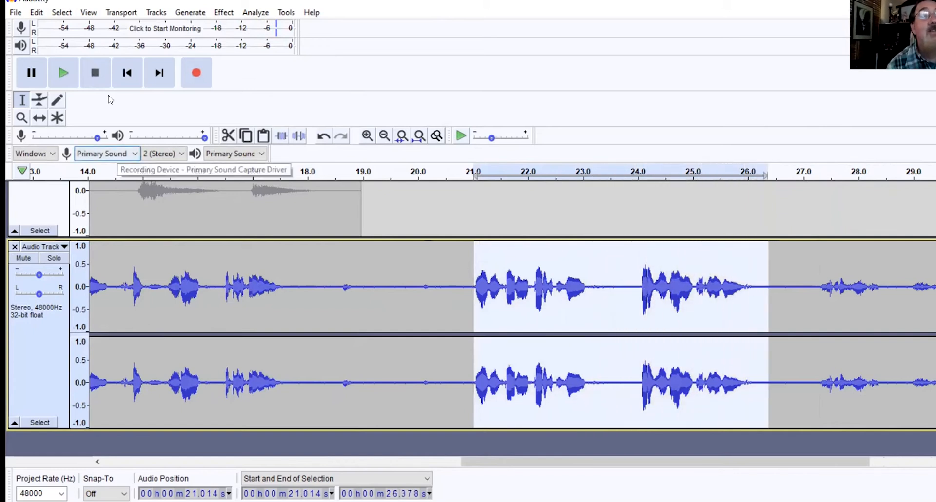
left_click_drag(589, 288, 637, 288)
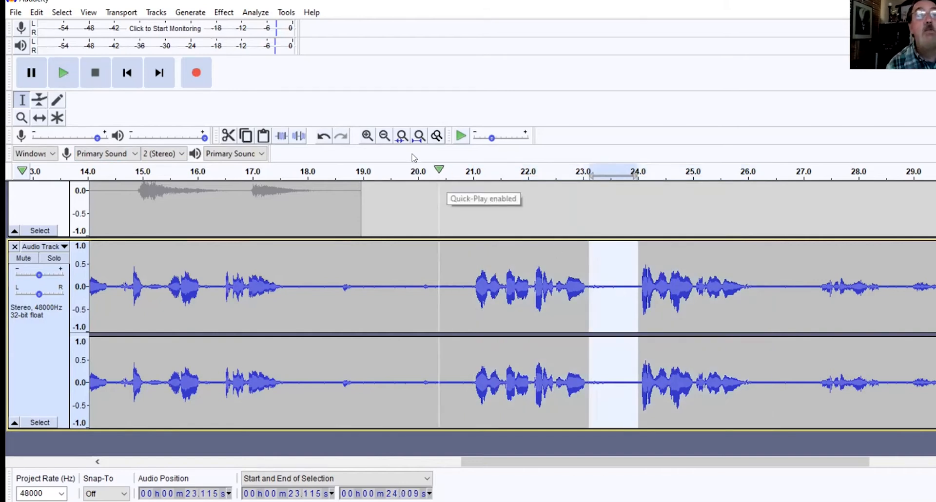
left_click(224, 13)
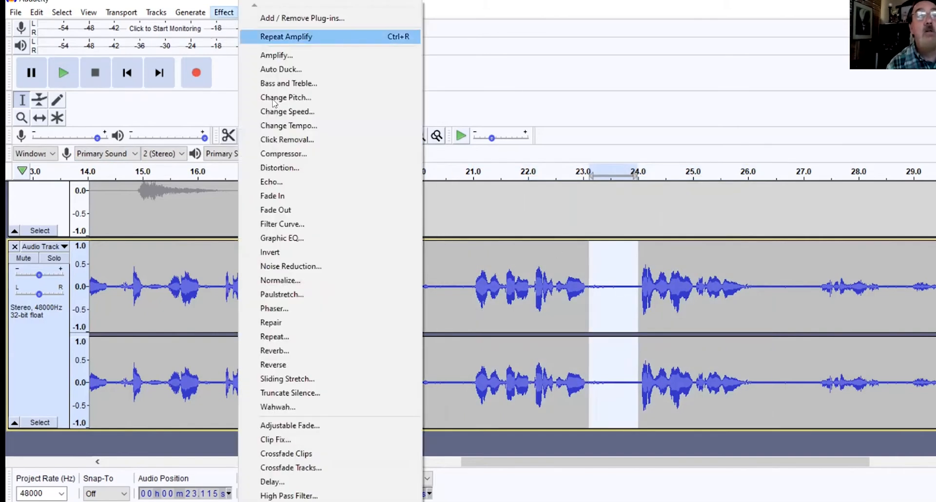
left_click(312, 268)
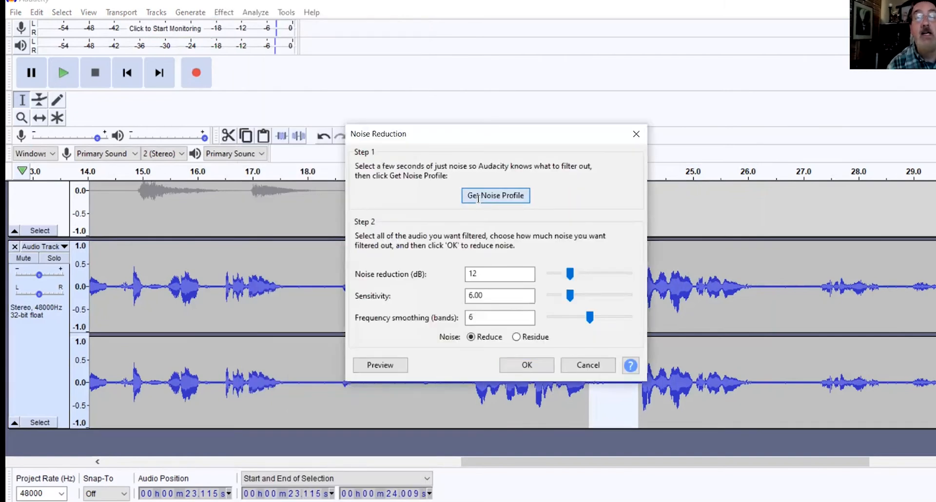
left_click(496, 196)
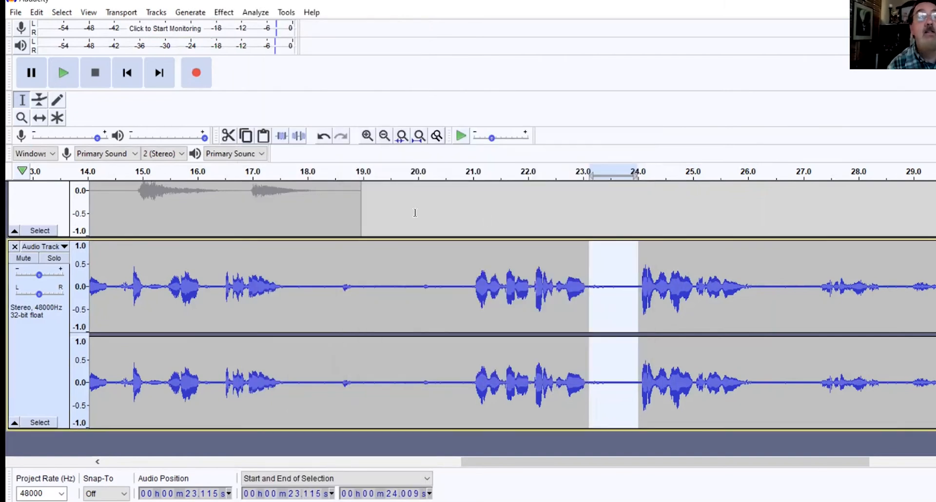
Select all the audio and apply Noise Reduction with 12 dB reduction, sensitivity 6.00 and 6 frequency smoothing bands.
left_click(35, 13)
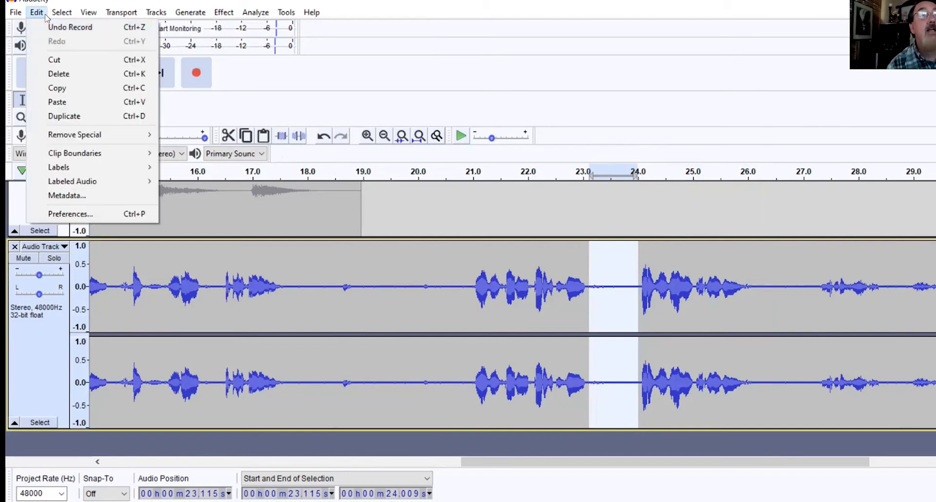
mouse_move(56, 13)
left_click(73, 28)
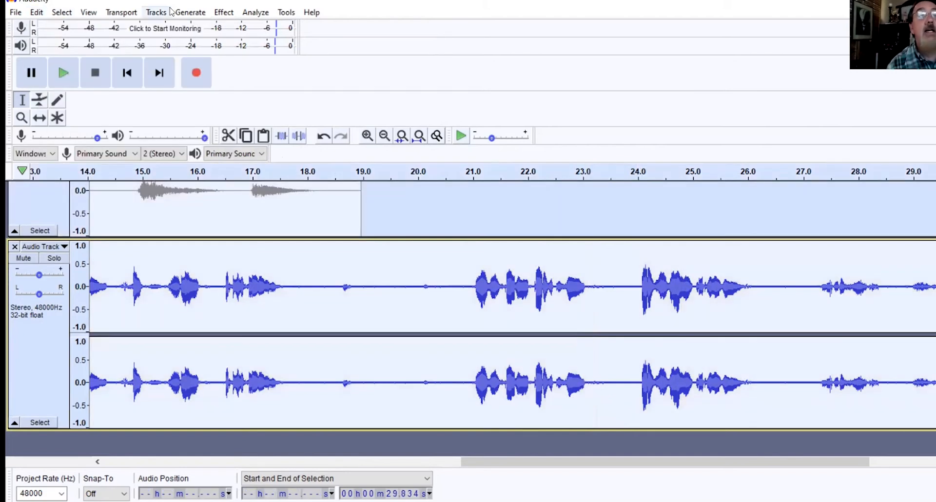
left_click(222, 13)
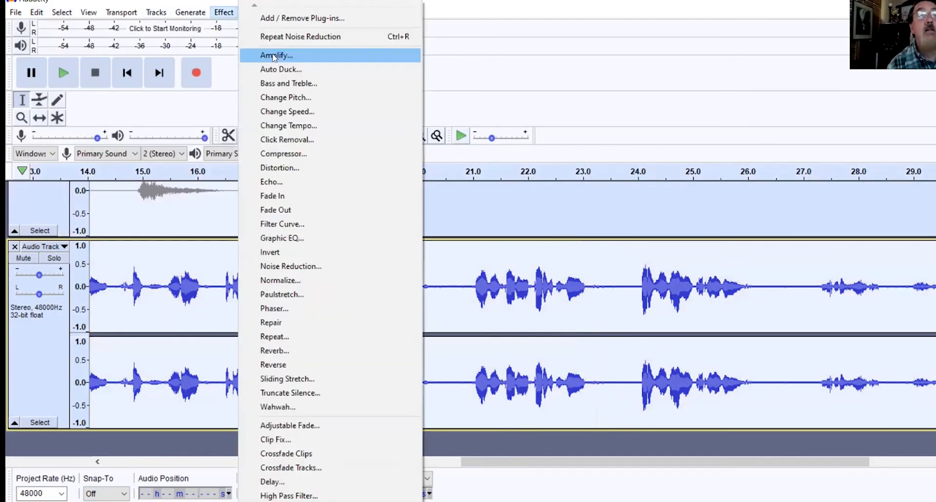
left_click(307, 268)
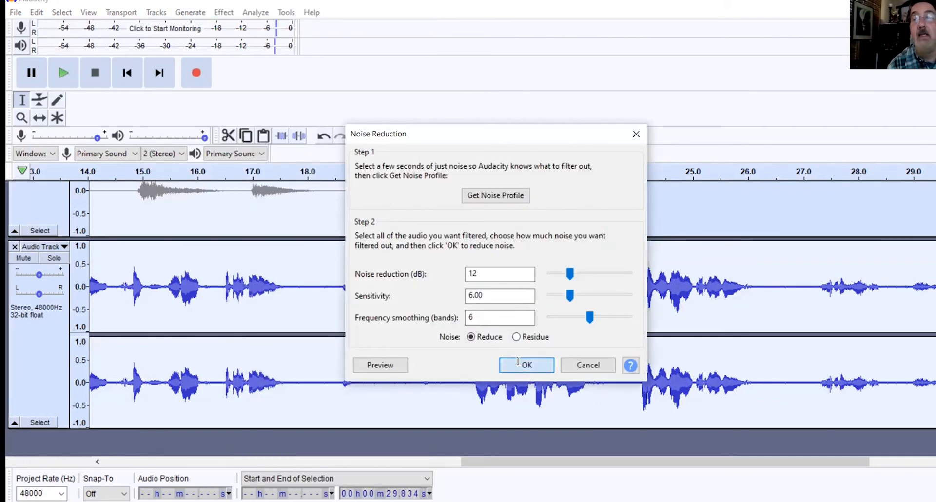
left_click(519, 363)
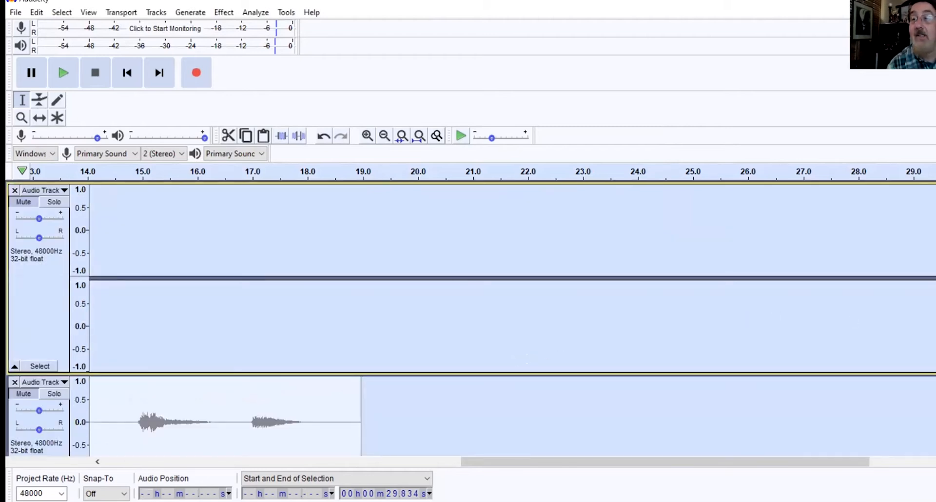
Select the third track from about 21.0 to 26.5 seconds, dismiss Change Tempo, and preview Change Pitch at -12 percent.
scroll(468, 312, "down", 5)
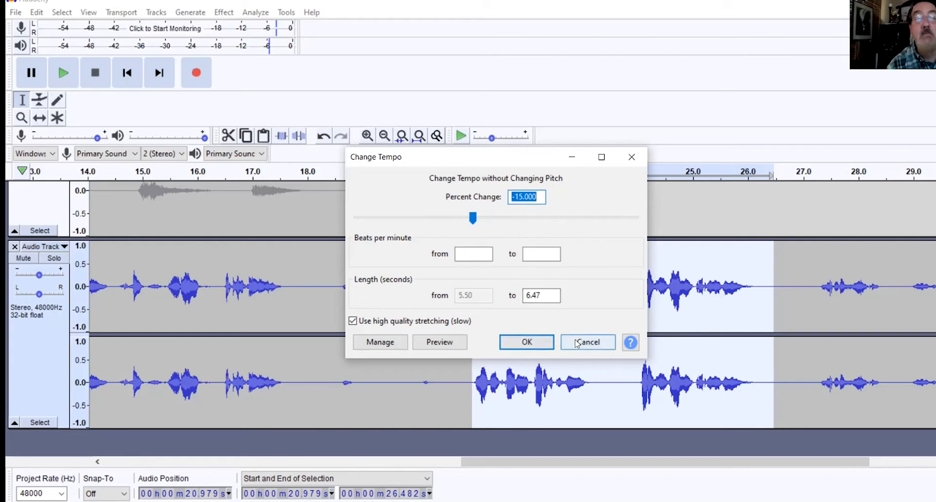
left_click(577, 343)
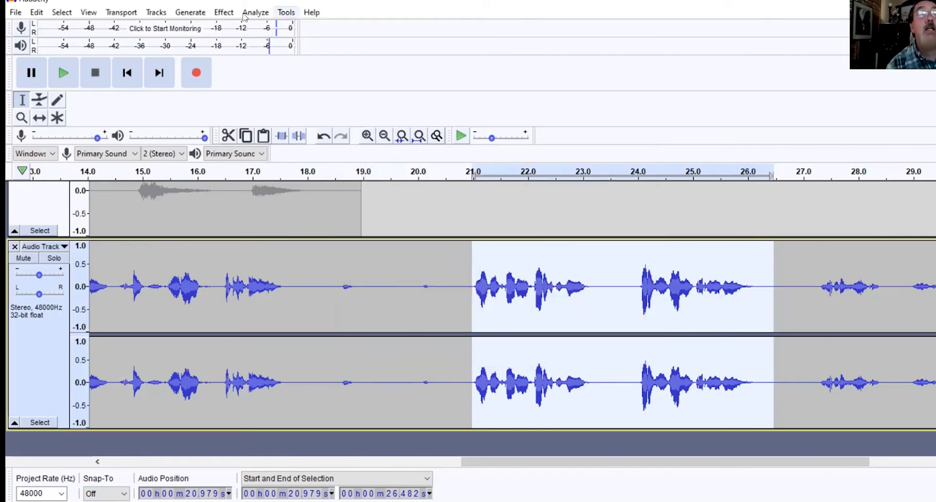
left_click(222, 14)
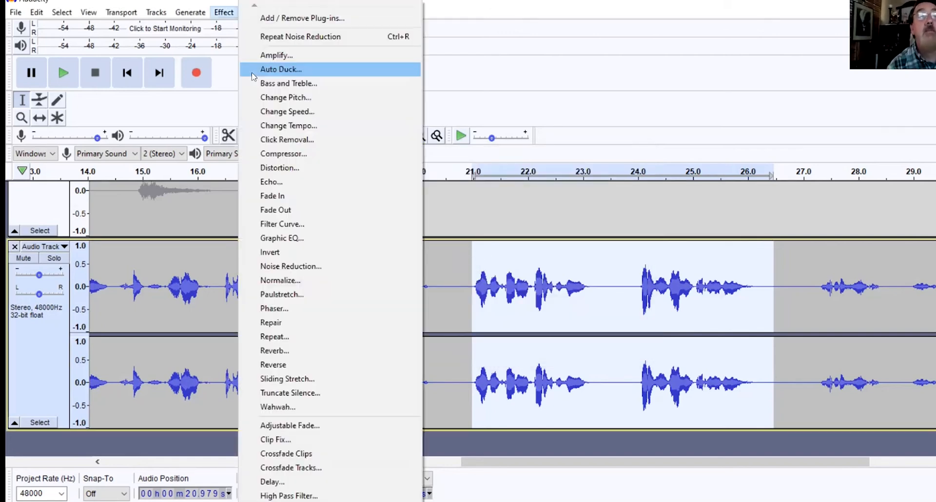
left_click(271, 99)
left_click(437, 361)
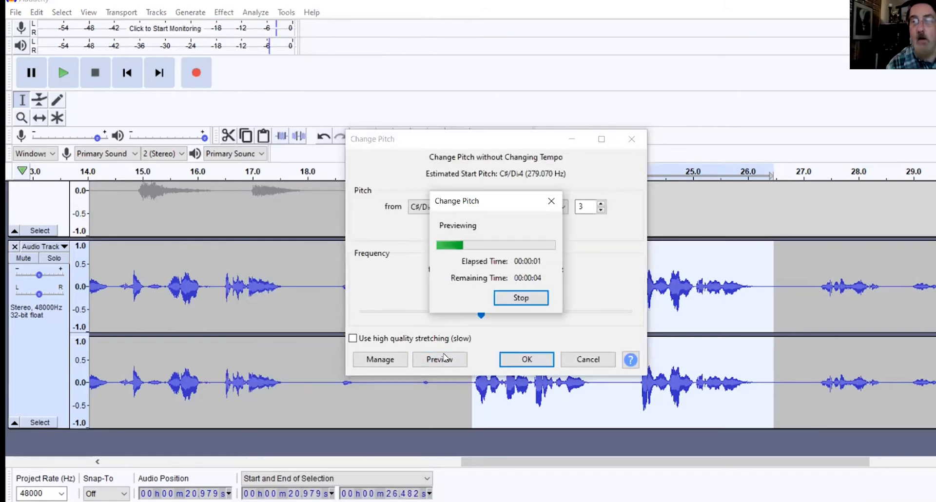
left_click(517, 298)
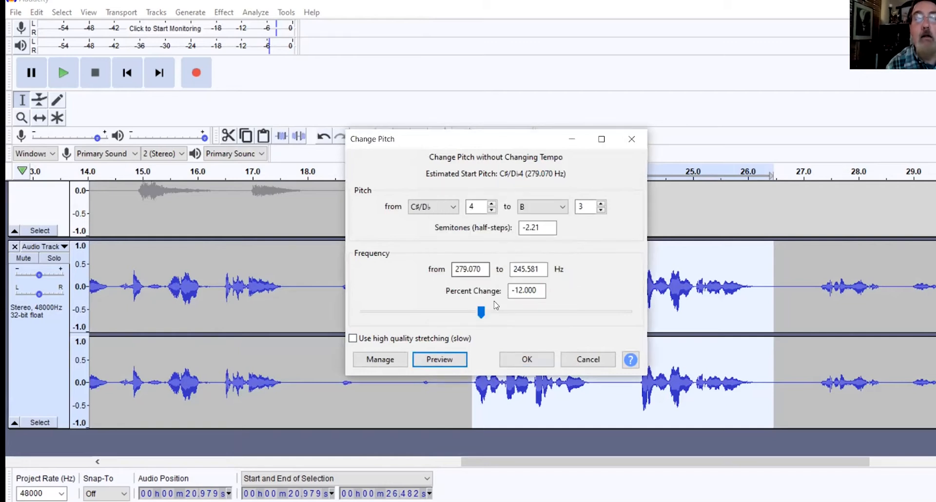
Preview the pitch change at 8.117 percent, raise it to 25.355 percent, and apply it to the selected passage.
left_click_drag(483, 309, 505, 313)
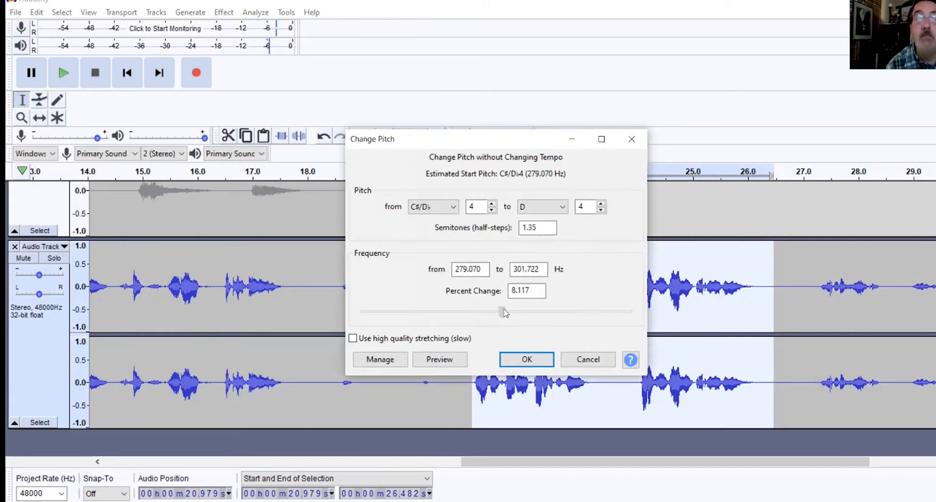
left_click(449, 360)
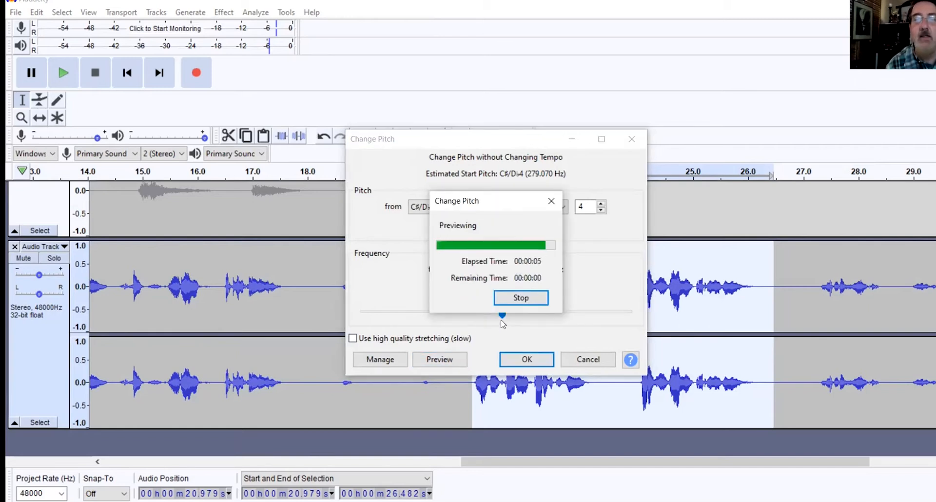
left_click_drag(503, 315, 512, 313)
left_click(449, 360)
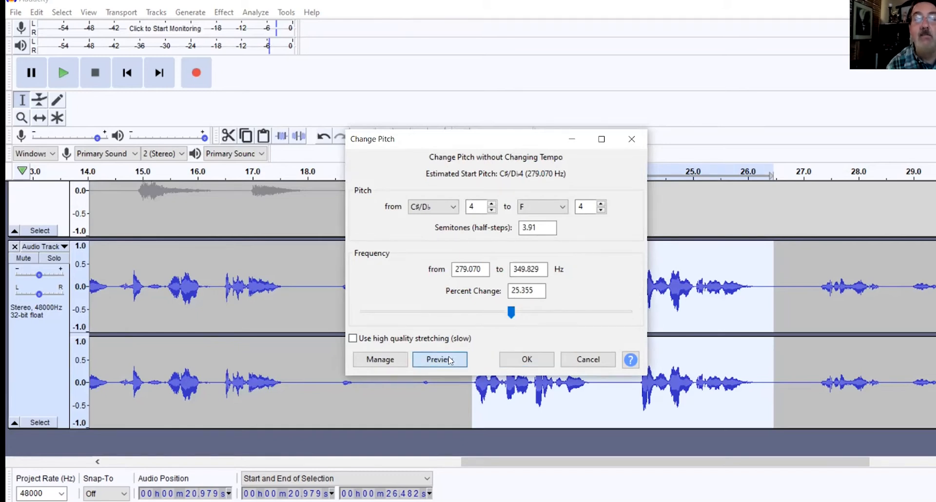
left_click(523, 357)
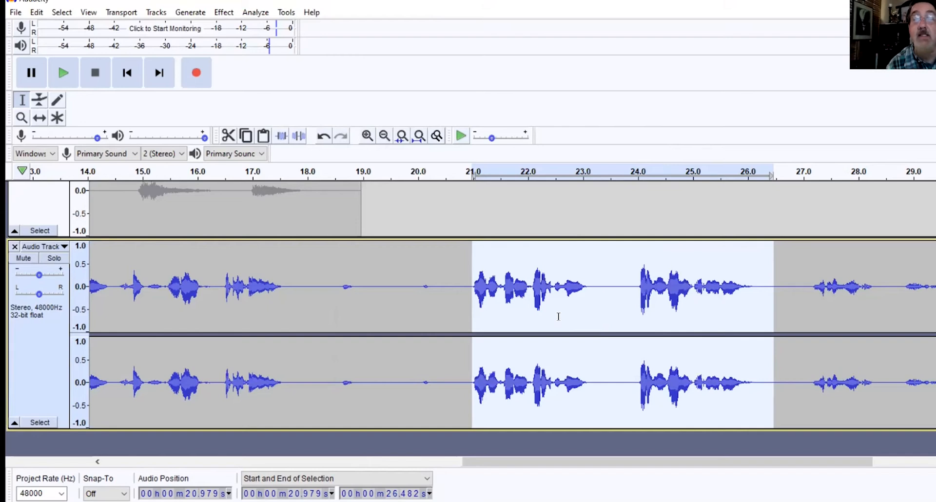
Delete about 0.6 seconds of the pause after 23 seconds in the third track, and play the phrase from about 23.5 to 24.4 seconds.
key("ctrl+z")
left_click_drag(610, 273, 658, 271)
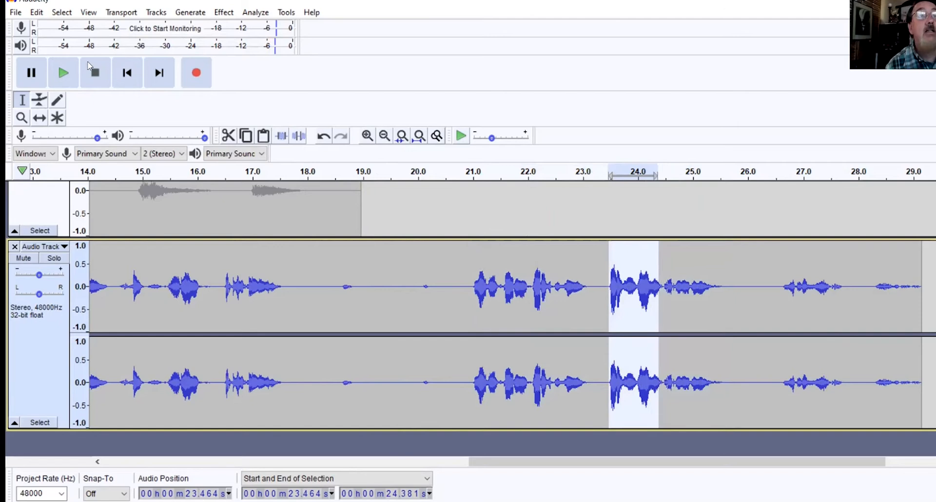
left_click(62, 77)
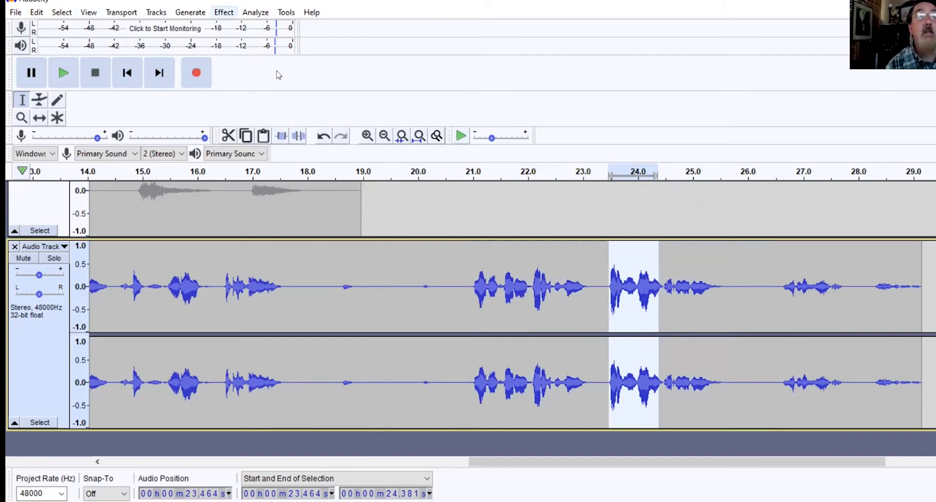
Preview Amplify on the selected phrase at 1.3 dB, apply a lower amplification that makes it quieter, and play the phrase.
left_click(224, 12)
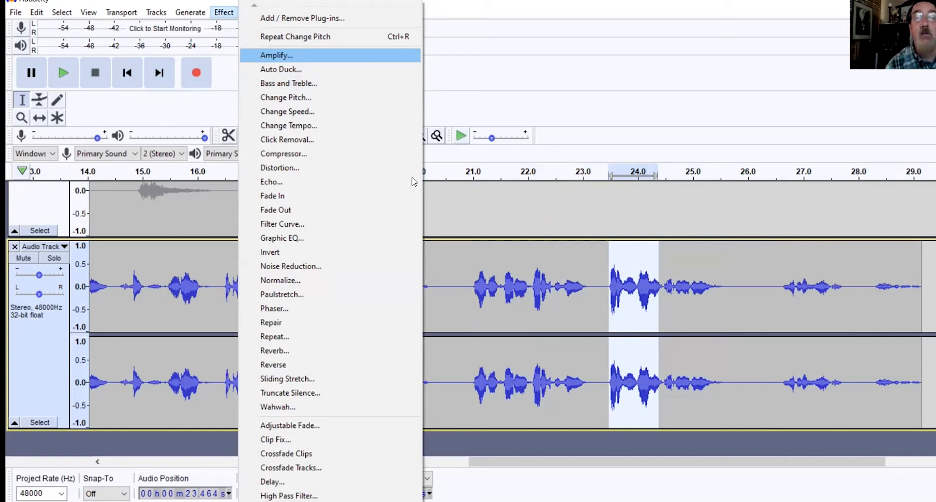
key("Return")
left_click_drag(504, 237, 500, 240)
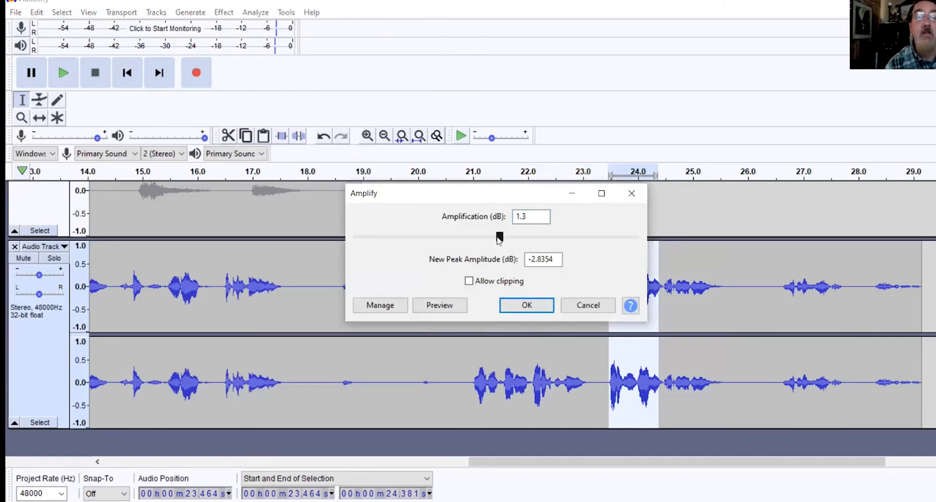
left_click(441, 307)
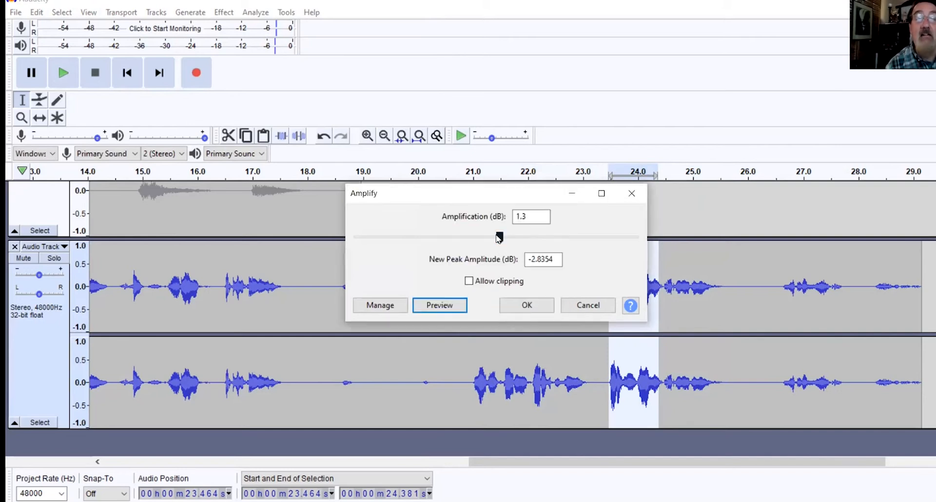
left_click_drag(499, 237, 493, 237)
left_click(444, 306)
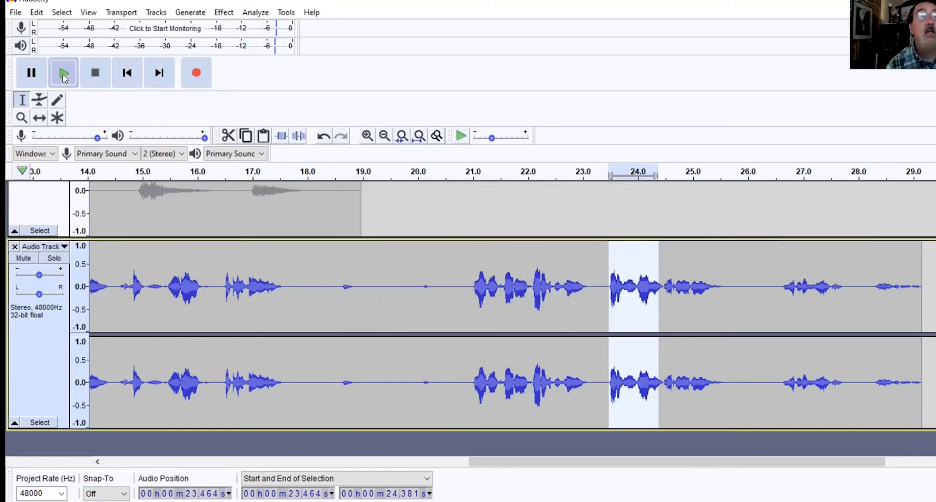
left_click(64, 75)
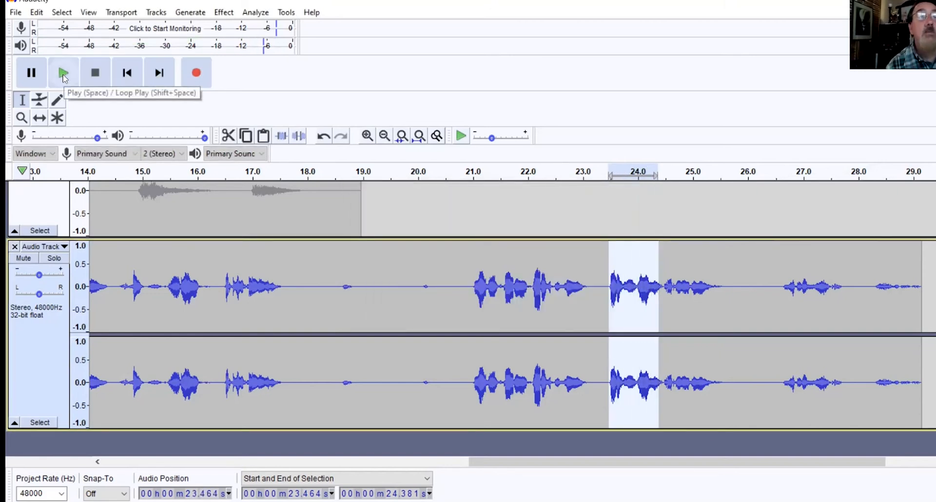
left_click(64, 75)
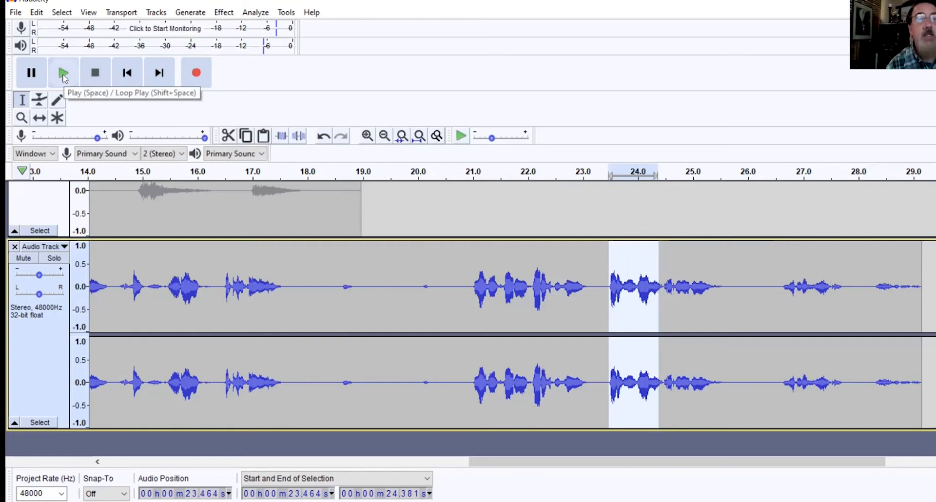
Replay the selected phrase, and copy the third track's passage from about 20.9 to 25.6 seconds.
left_click(64, 75)
left_click(64, 75)
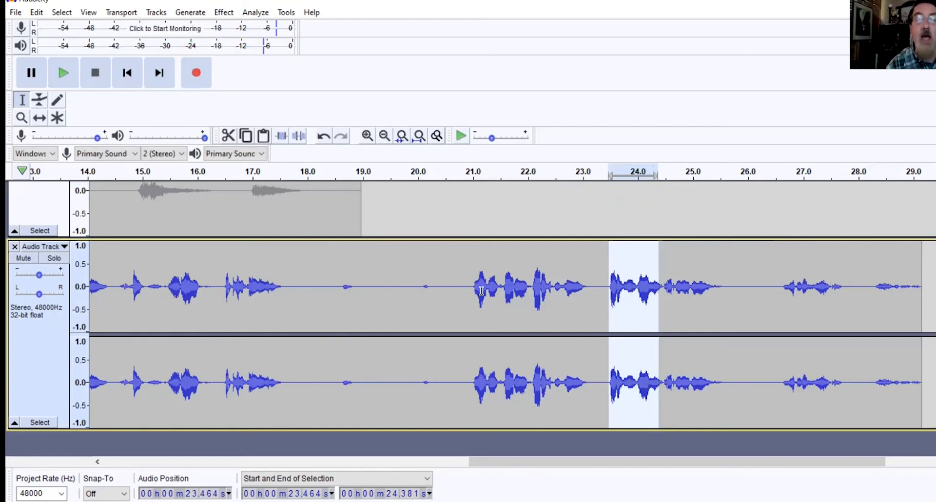
left_click_drag(477, 291, 559, 295)
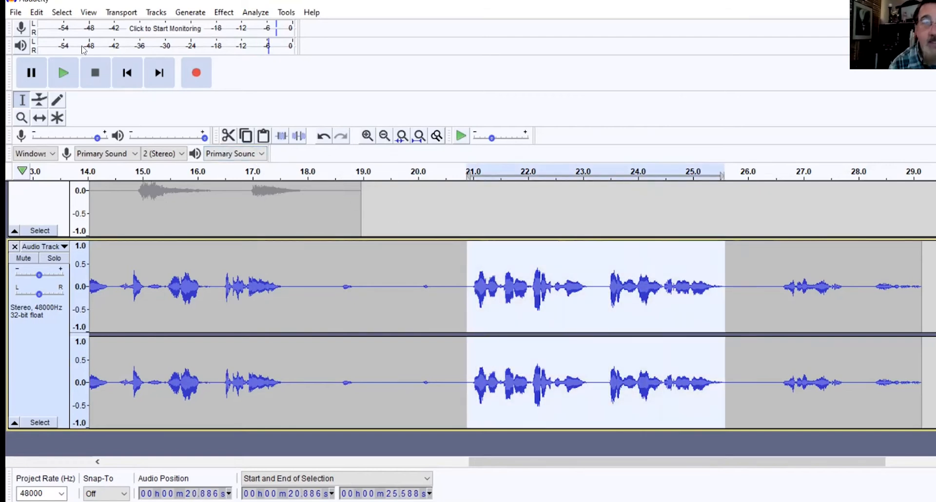
left_click(37, 12)
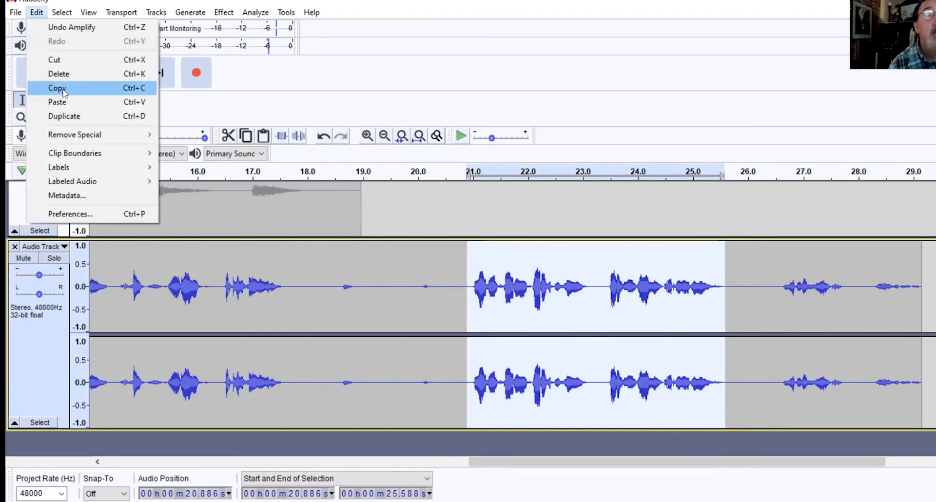
left_click(64, 93)
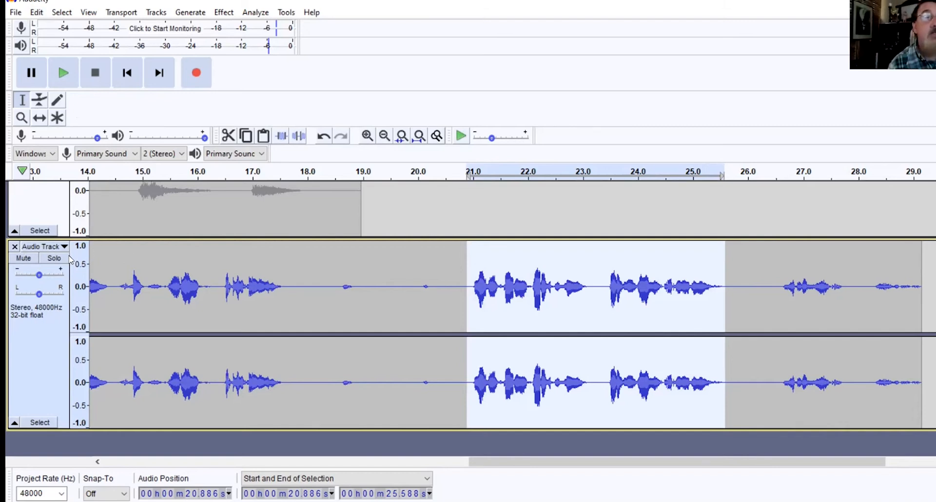
Remove the third track from the project and add a new empty stereo track in its place.
left_click(15, 247)
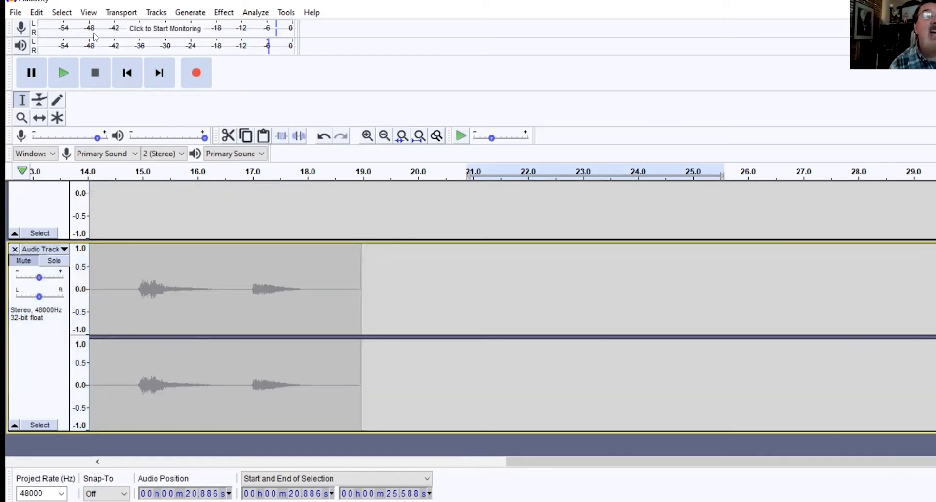
left_click(38, 13)
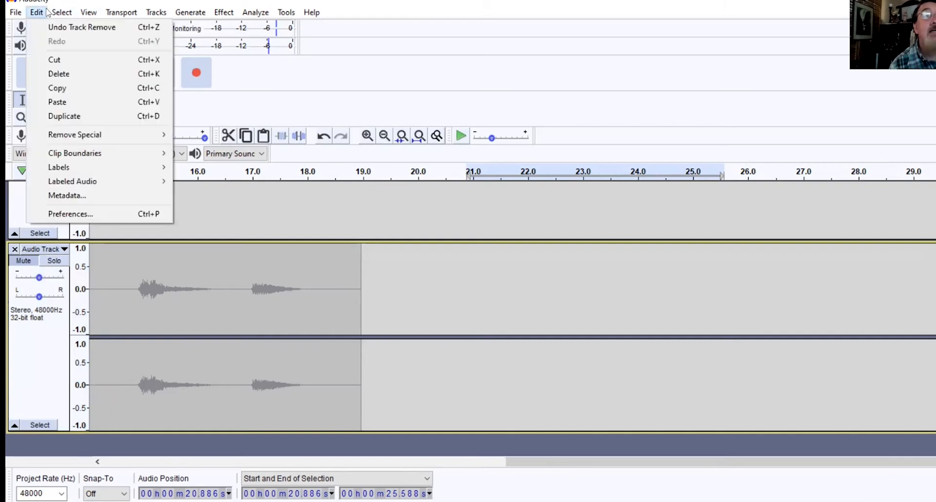
mouse_move(156, 12)
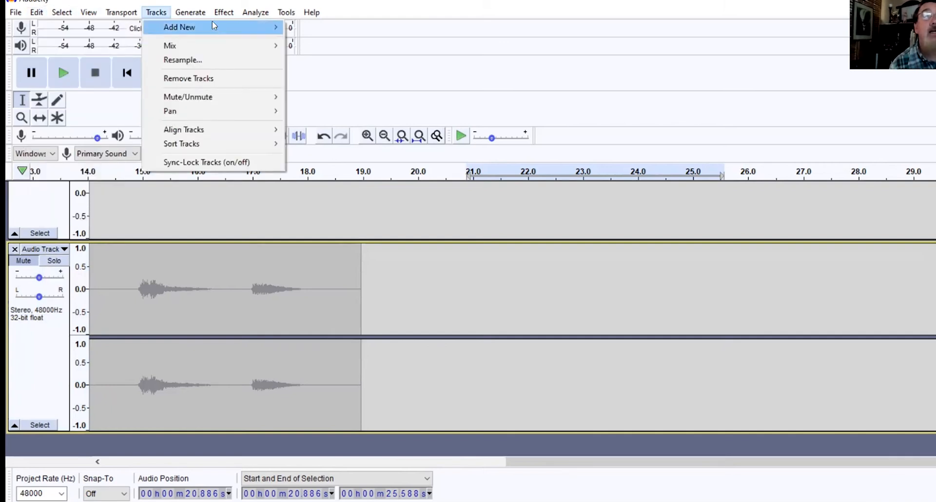
mouse_move(214, 28)
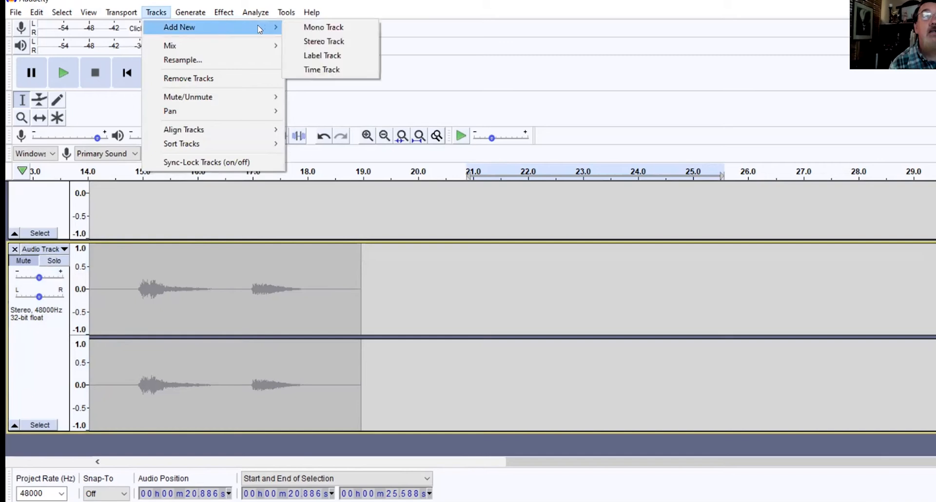
left_click(306, 42)
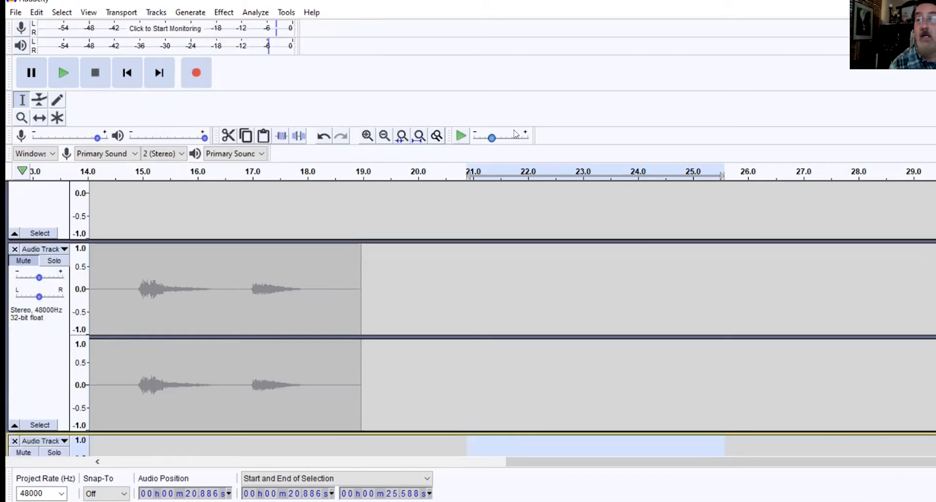
scroll(534, 263, "down", 4)
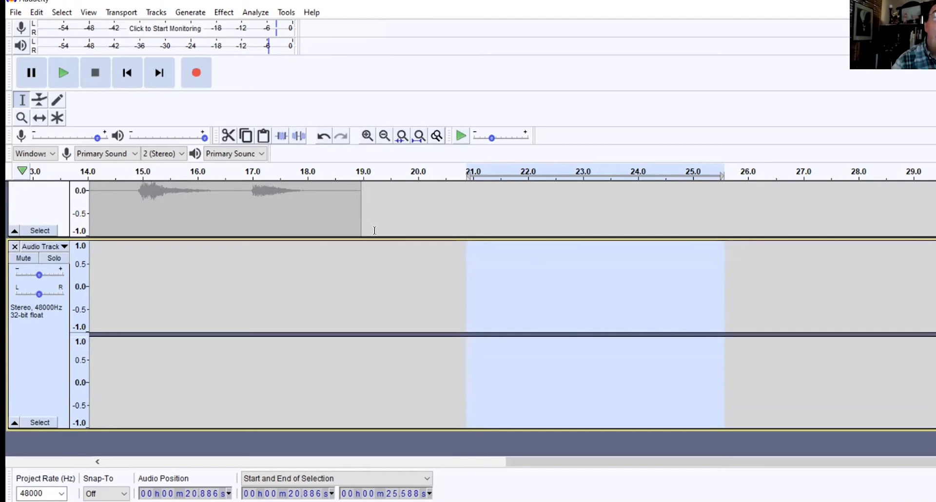
Paste the copied passage at the start of the new track and time-shift the clip to begin at about 2.9 seconds.
left_click_drag(142, 171, 74, 166)
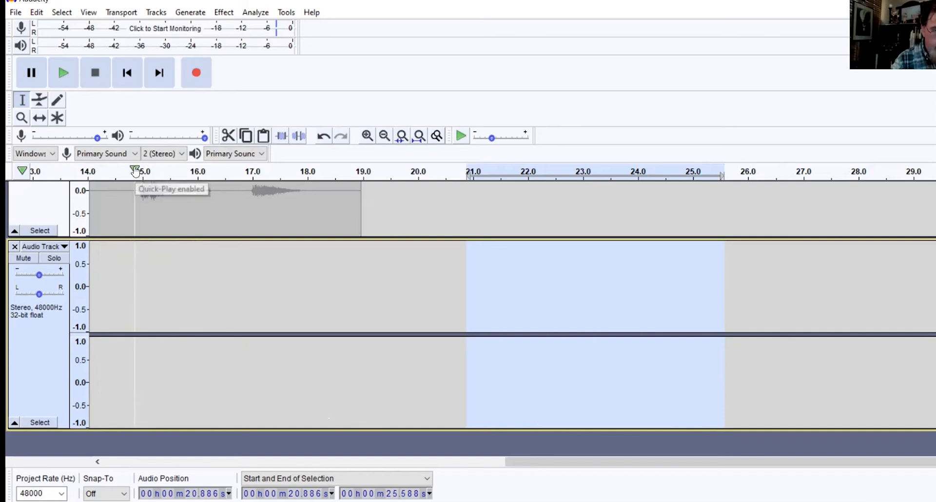
left_click(126, 73)
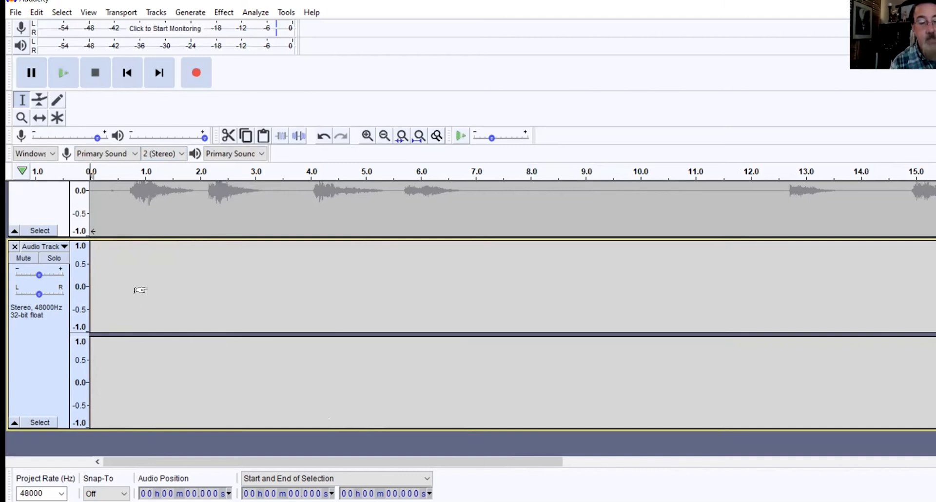
key("ctrl+v")
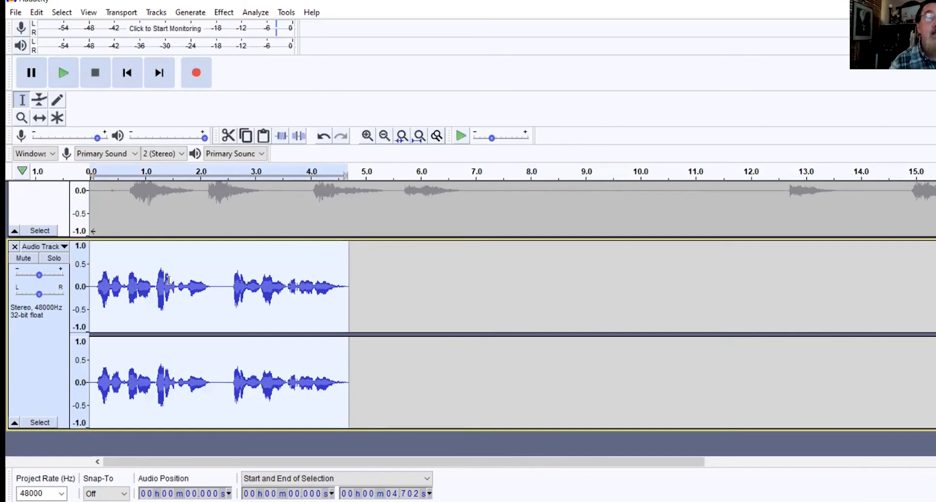
left_click(40, 118)
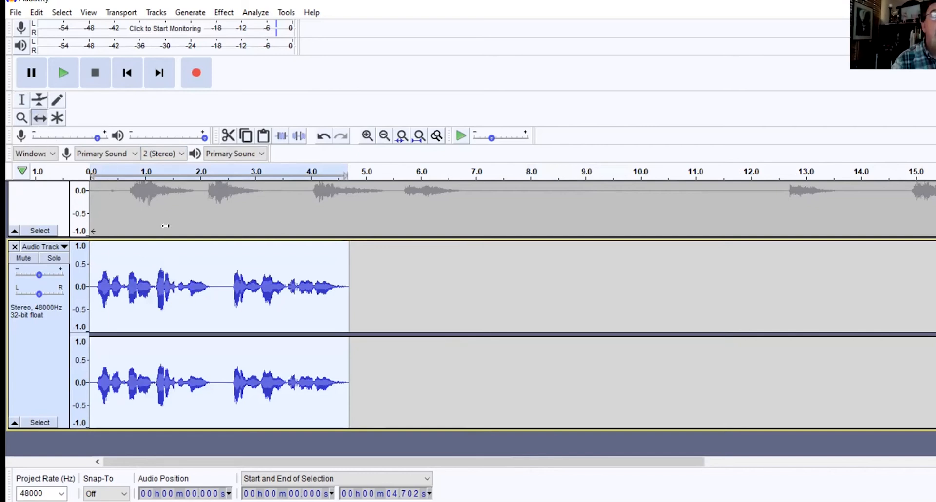
left_click_drag(157, 260, 326, 259)
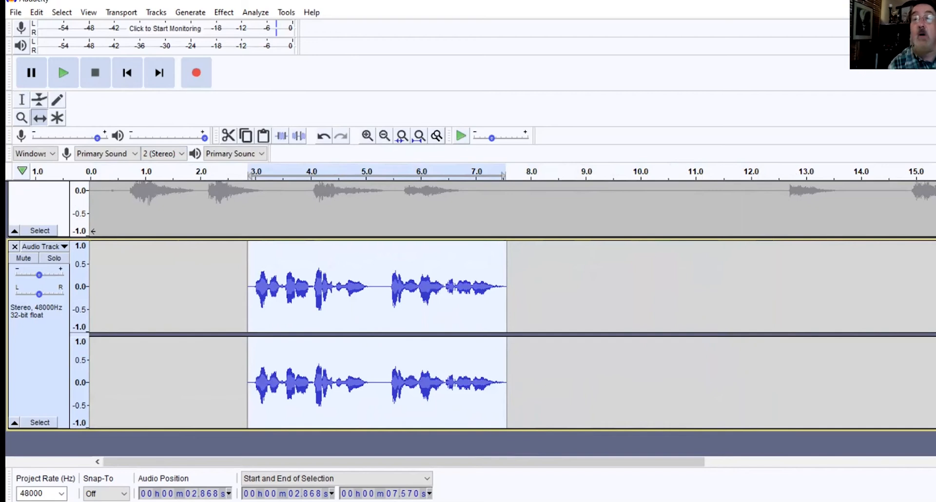
Examine how the clips in the three tracks line up along the timeline.
scroll(468, 317, "up", 5)
scroll(468, 317, "down", 4)
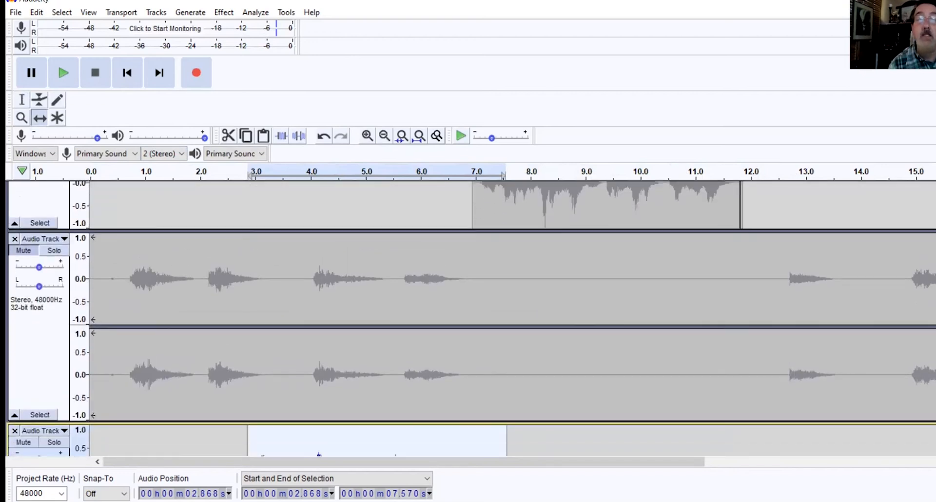
scroll(468, 317, "up", 4)
scroll(468, 317, "down", 3)
scroll(468, 317, "down", 1)
scroll(468, 317, "up", 3)
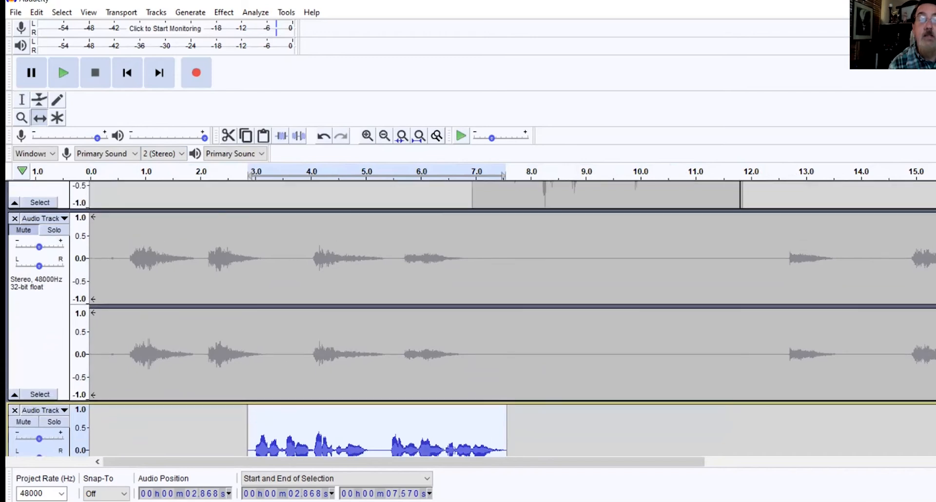
scroll(468, 317, "down", 1)
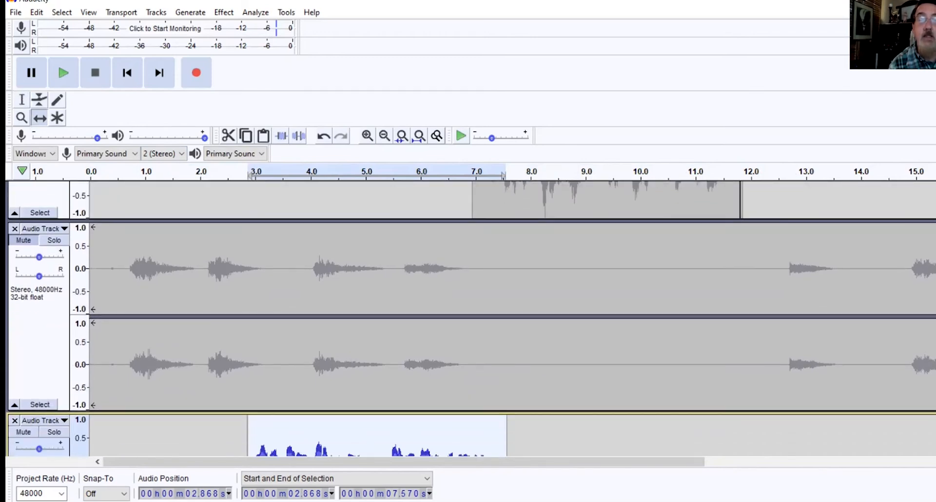
scroll(469, 317, "down", 1)
scroll(468, 317, "up", 3)
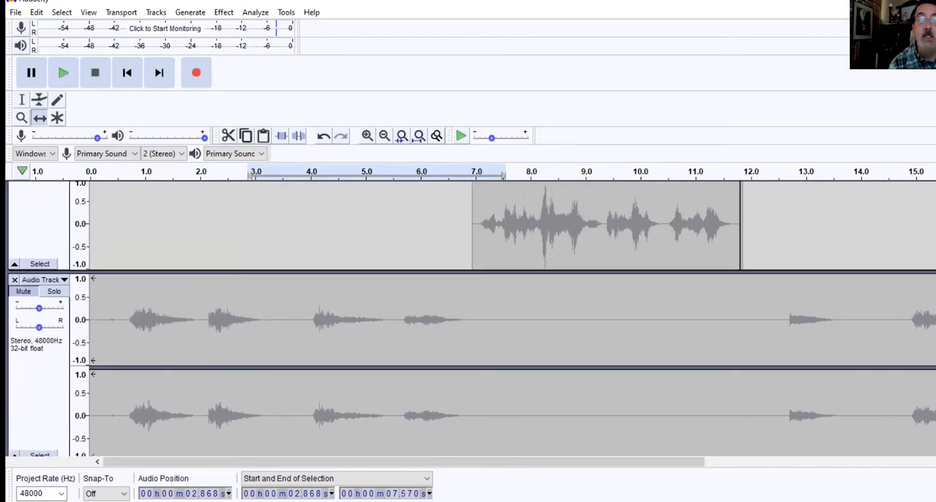
scroll(468, 317, "down", 4)
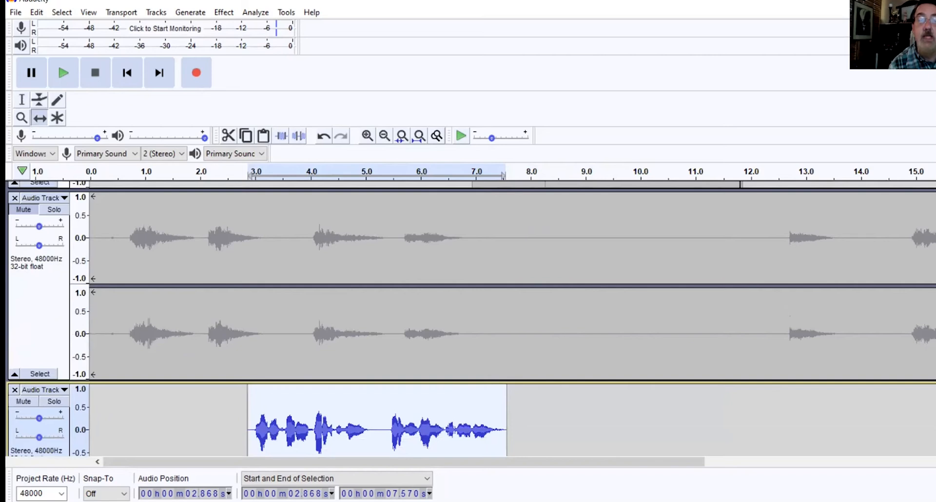
scroll(468, 317, "up", 1)
scroll(468, 317, "up", 3)
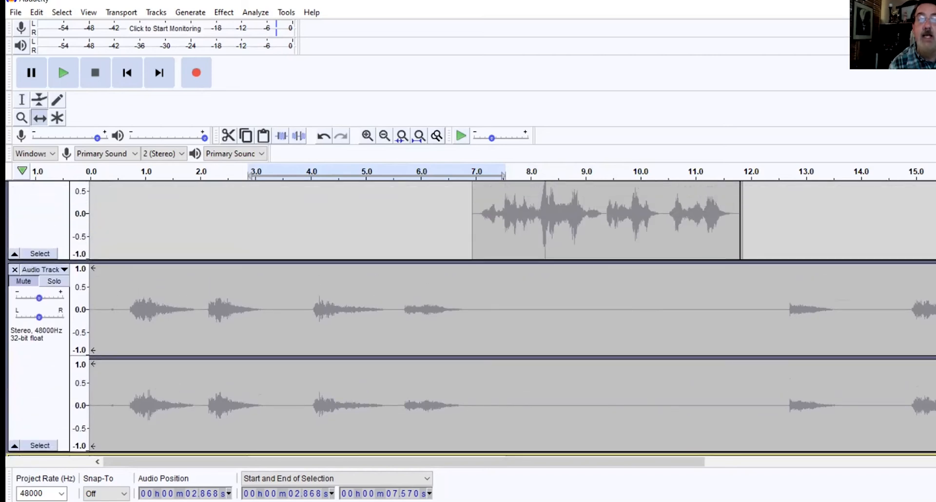
scroll(468, 317, "down", 4)
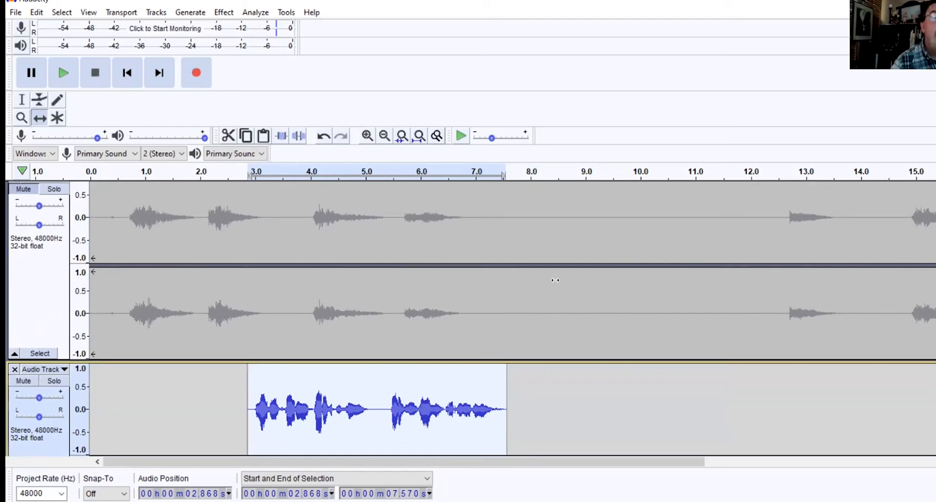
Unmute the second and first tracks, and play the three-track mix from the beginning to about 12 seconds.
left_click(29, 189)
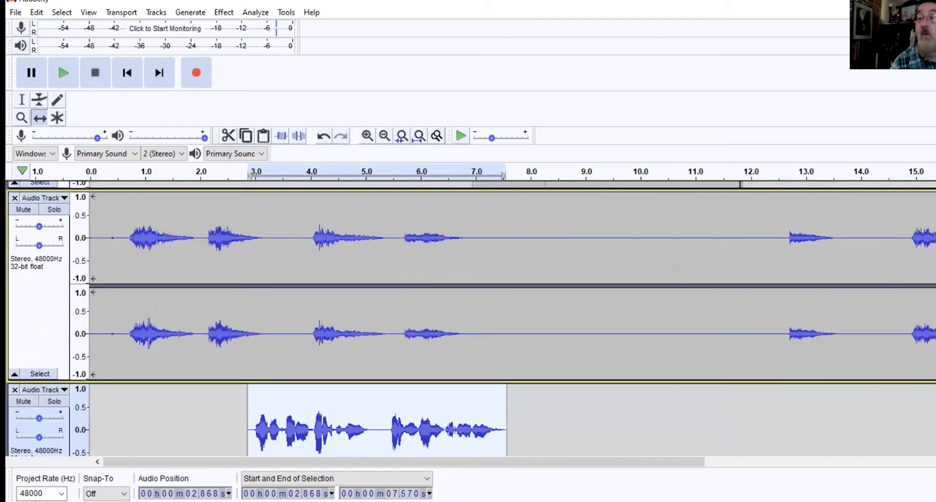
scroll(701, 210, "up", 5)
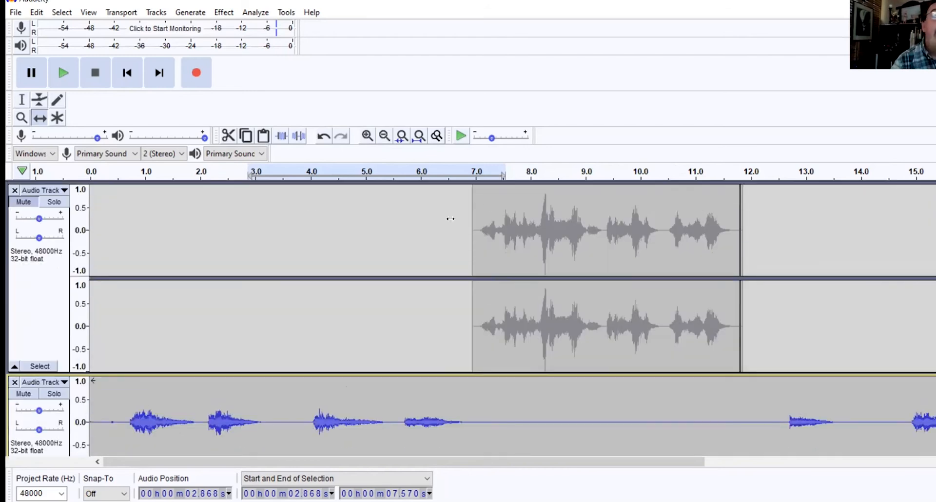
left_click(25, 202)
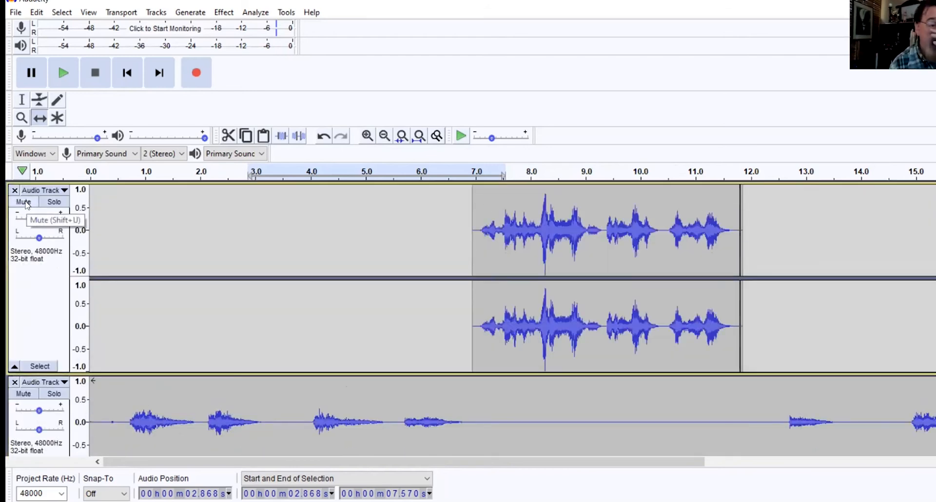
left_click(128, 73)
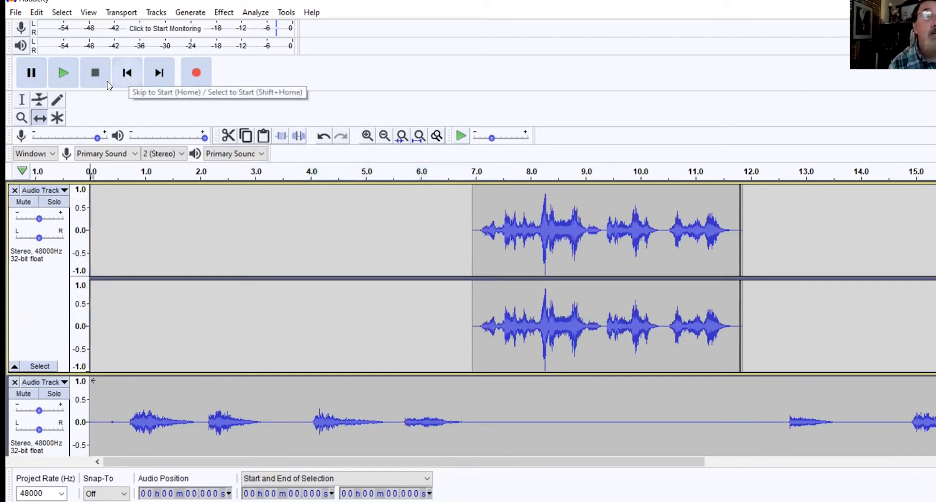
left_click(64, 73)
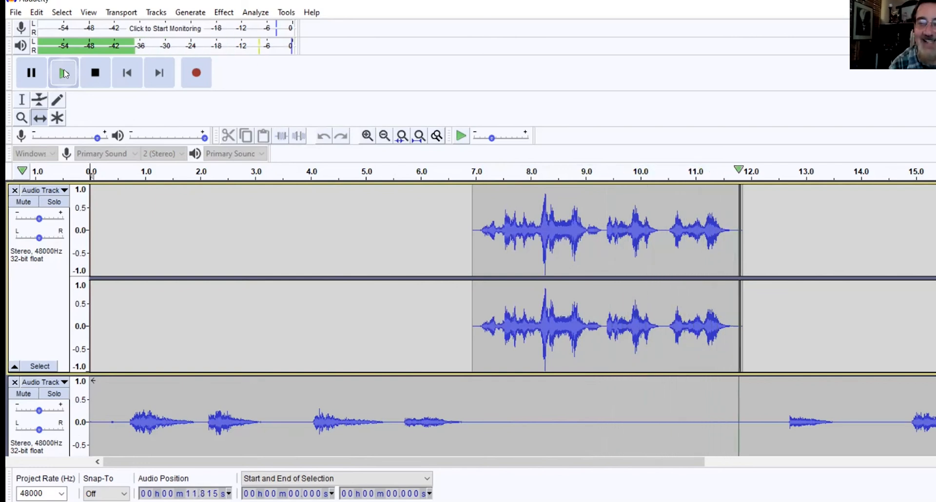
left_click(100, 82)
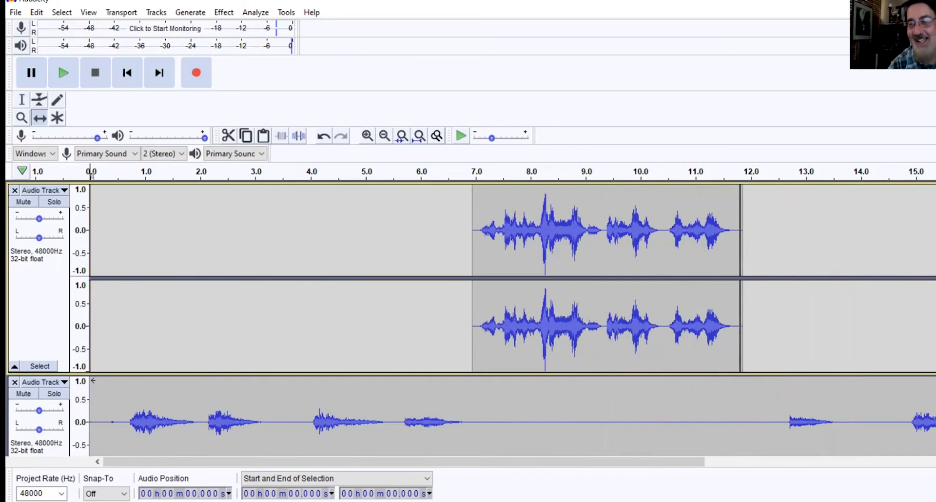
Select the second track from about 0.2 to 5.5 seconds and apply a Fade In to it.
scroll(689, 261, "down", 2)
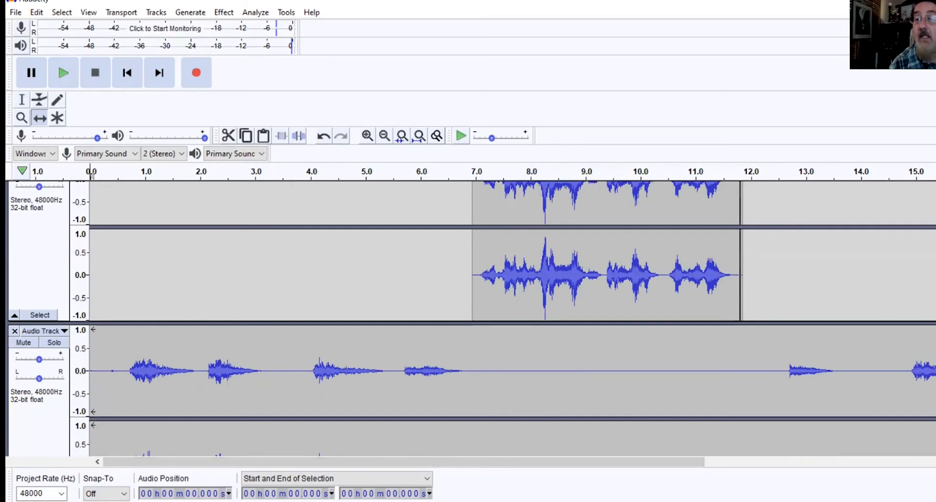
scroll(872, 379, "down", 2)
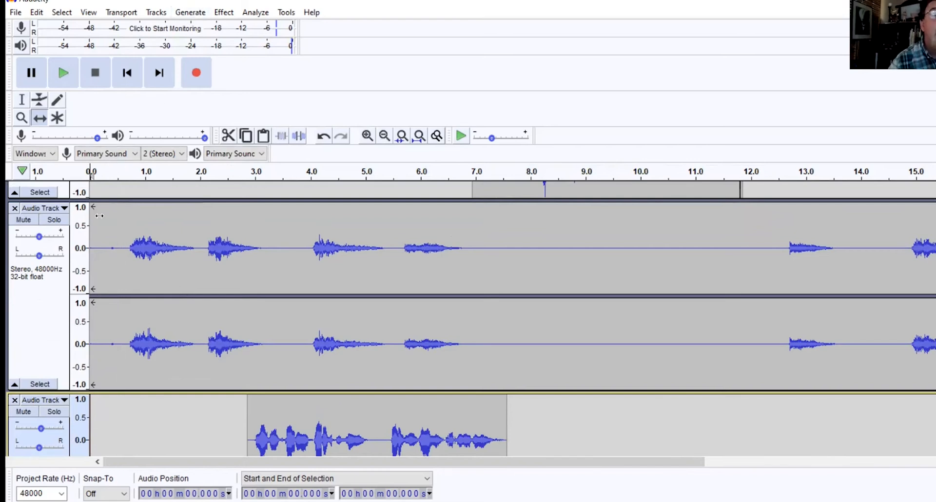
left_click(21, 100)
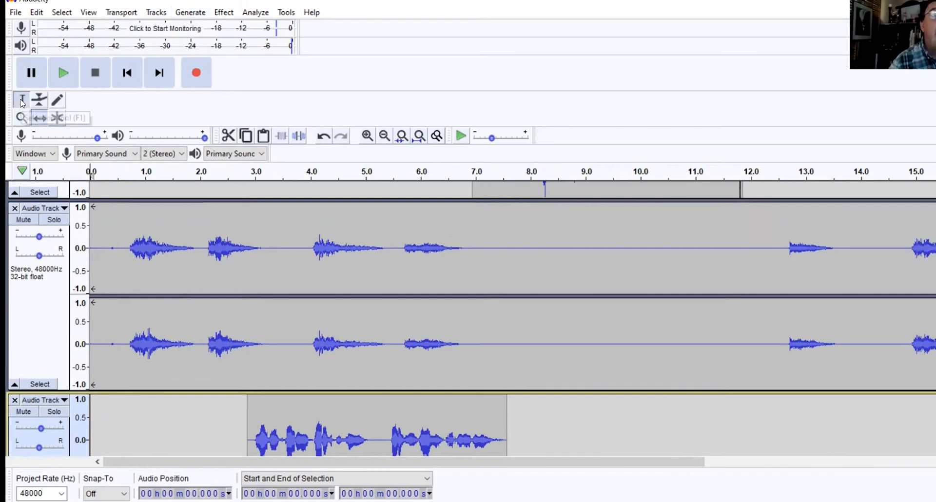
left_click_drag(101, 237, 320, 253)
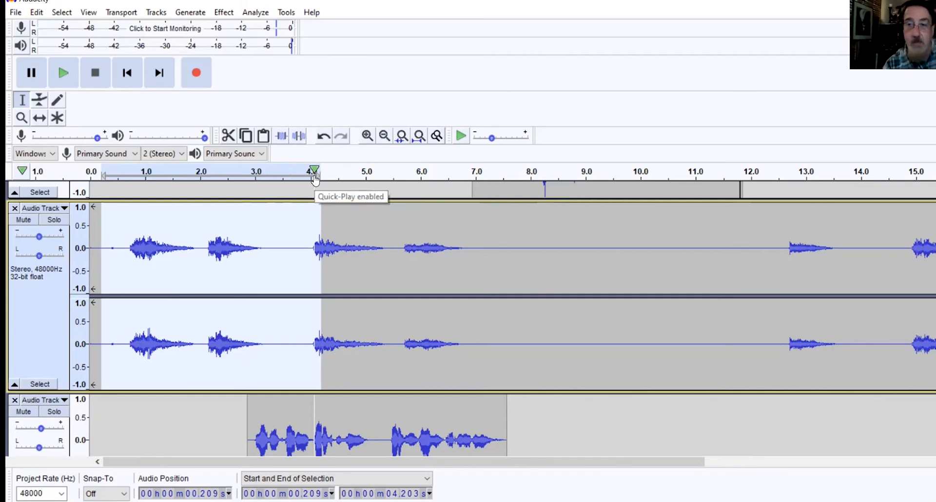
left_click_drag(315, 181, 395, 181)
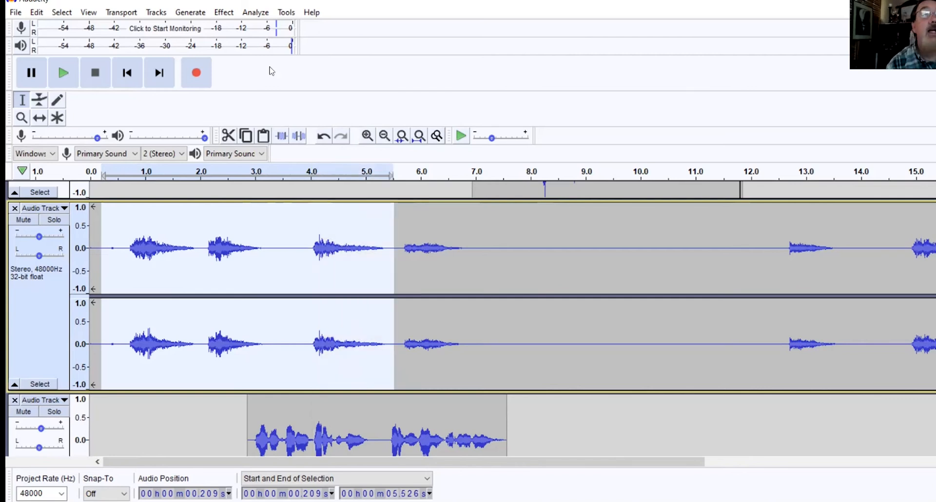
left_click(225, 13)
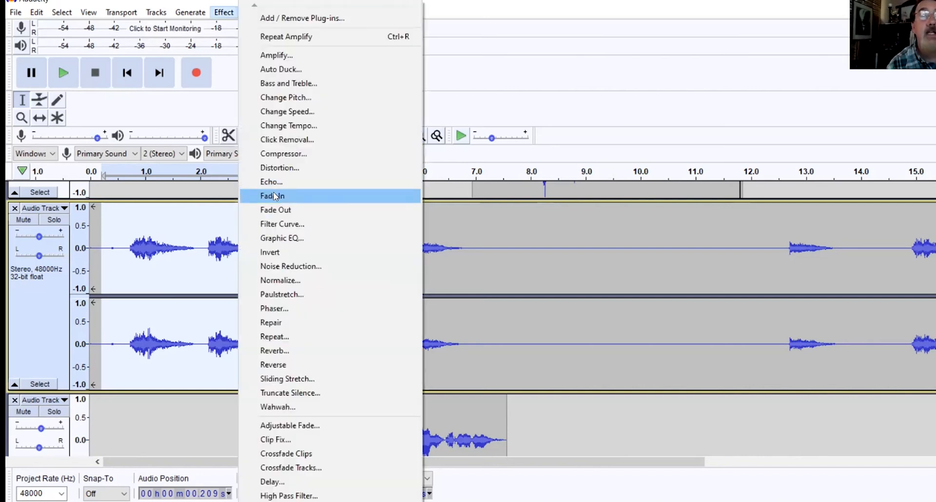
left_click(273, 195)
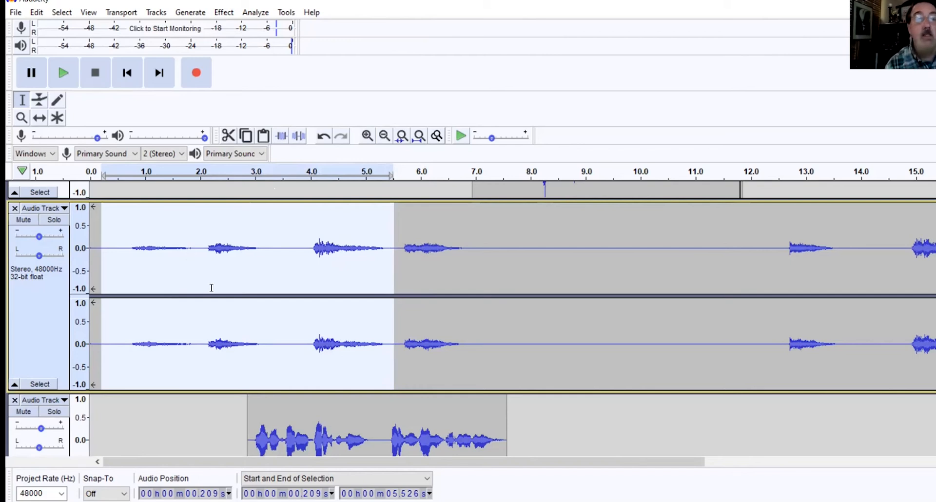
Play the second track's faded passage, and replace its fade with a Fade In from about 0.2 to 4.4 seconds.
left_click(69, 78)
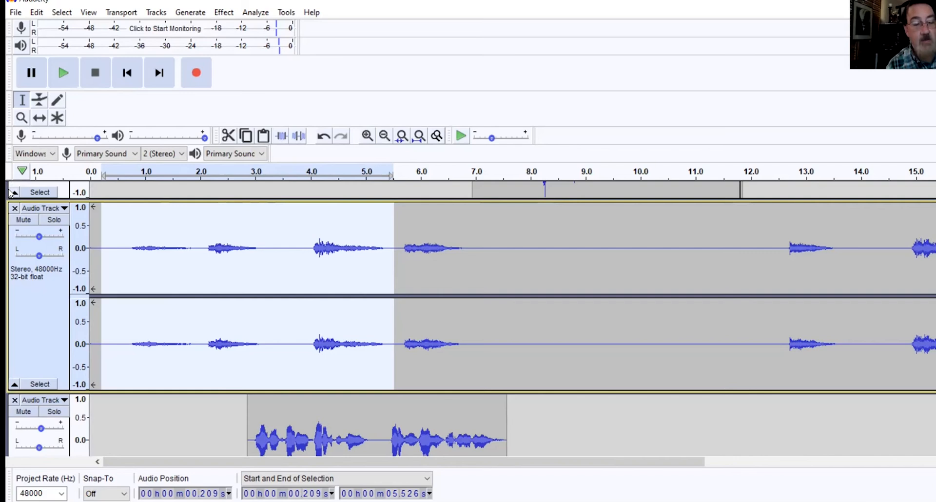
key("space")
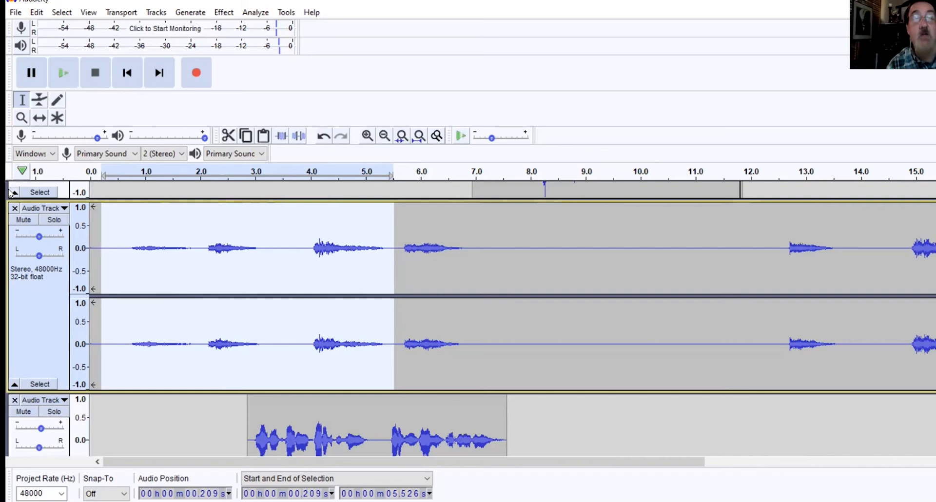
key("ctrl+z")
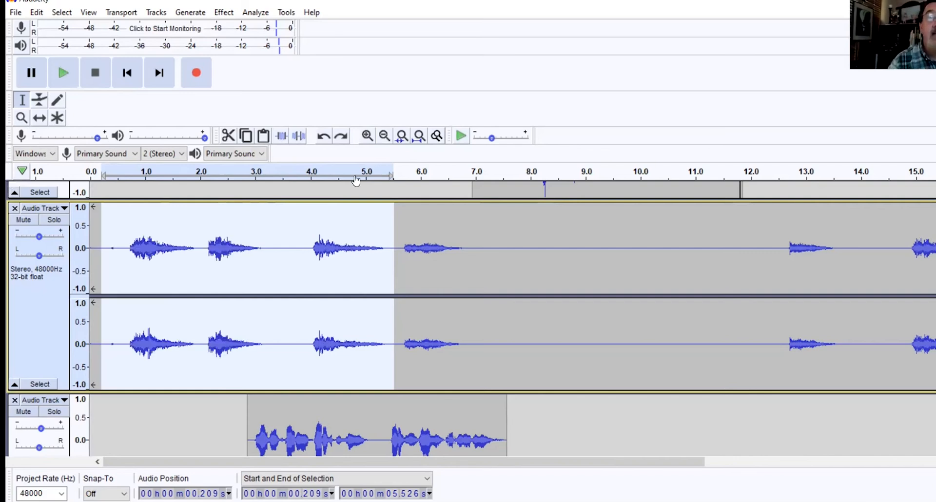
left_click_drag(385, 226, 323, 231)
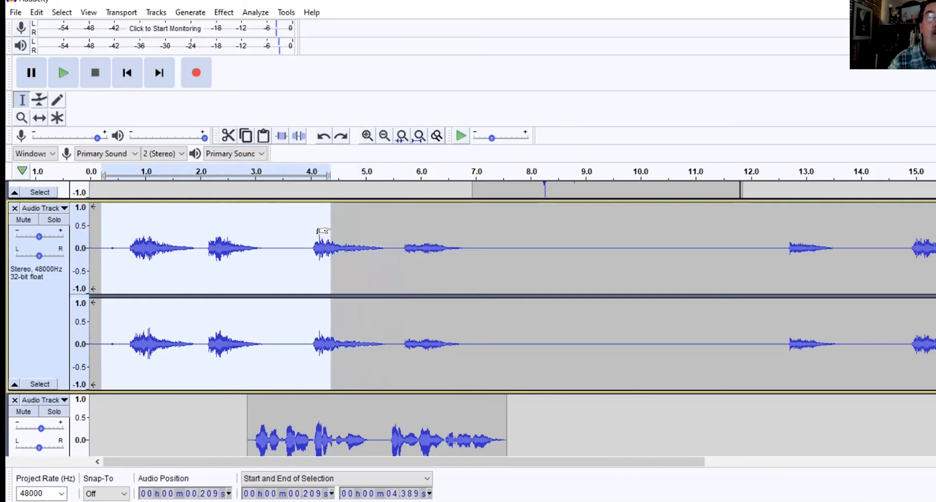
key("ctrl+r")
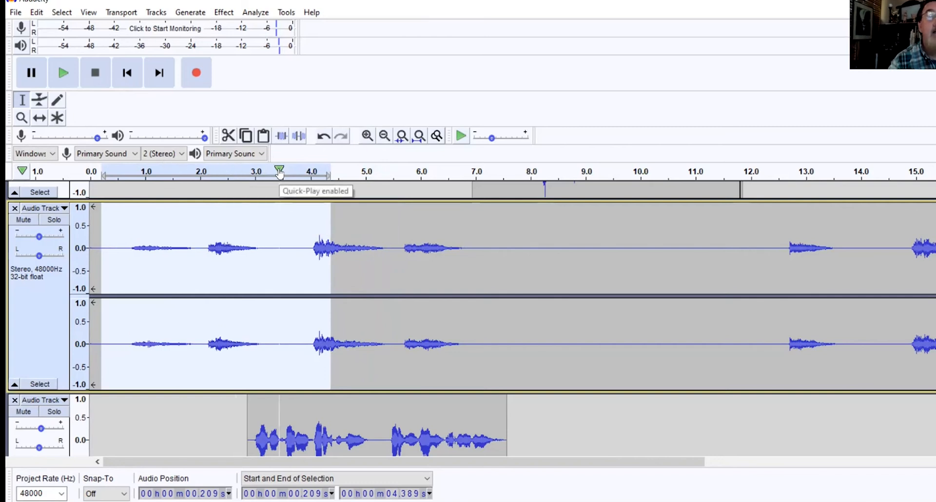
Return the playback position to the start of the project and play the mix to hear the shorter fade-in.
left_click(305, 280)
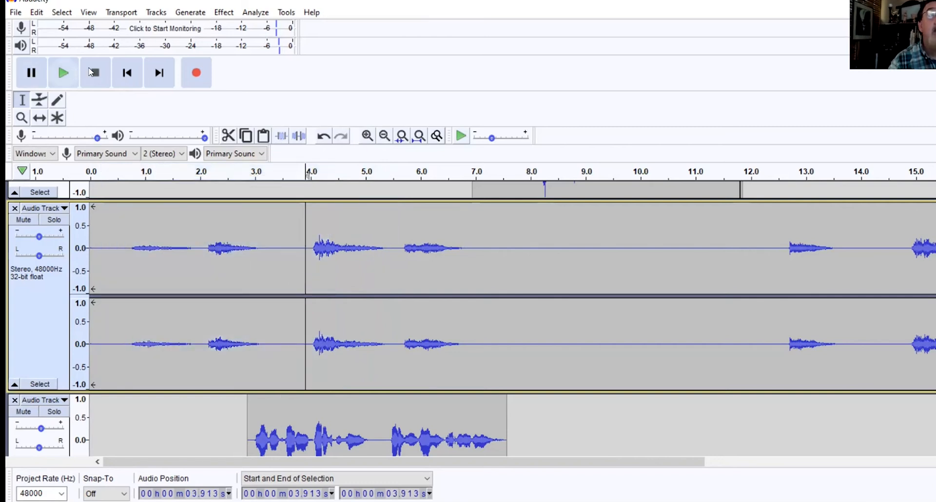
left_click(127, 73)
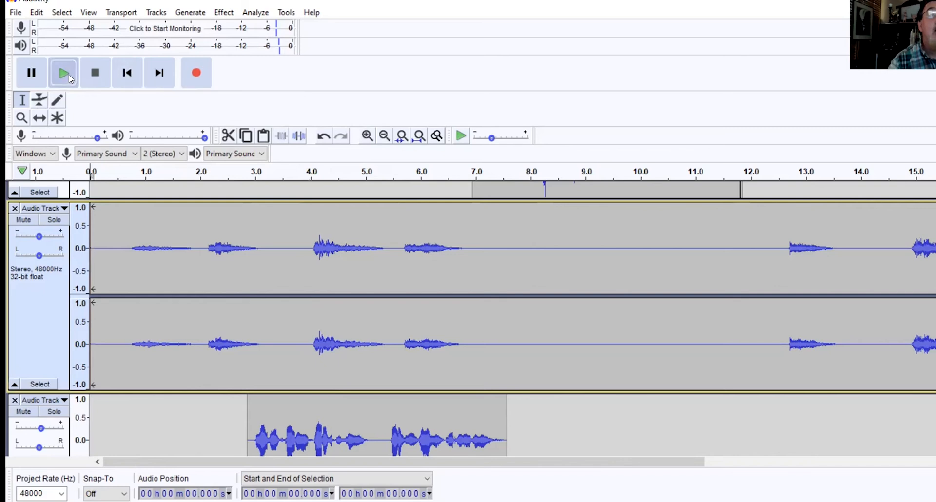
left_click(69, 77)
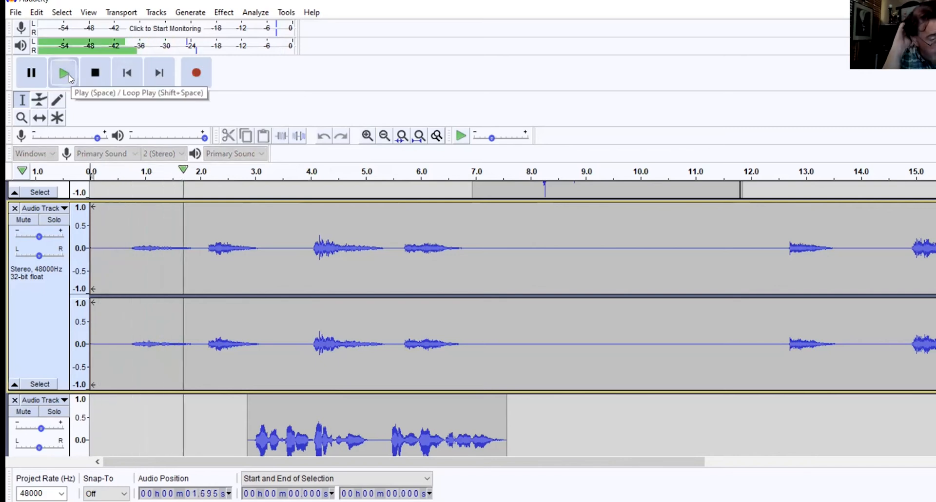
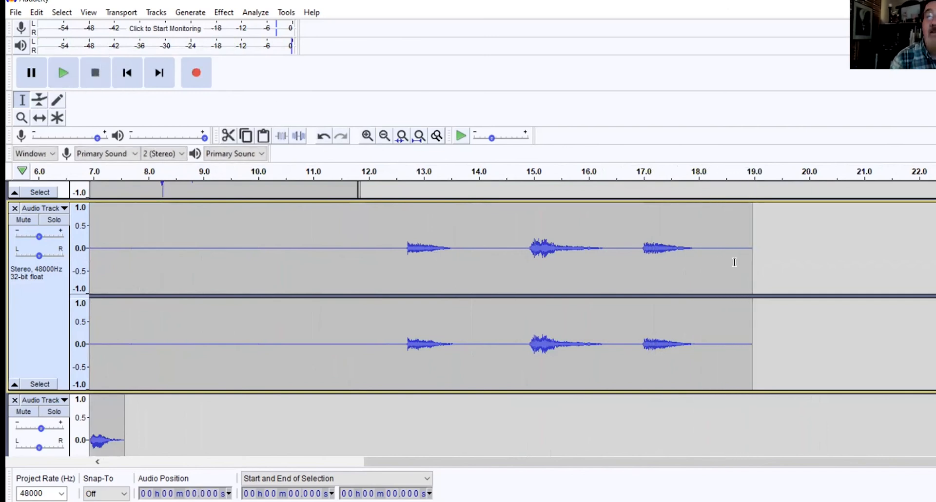
Apply a Fade Out to the second track from about 15.1 to 18.5 seconds and play it back from about 12.3 seconds.
left_click_drag(724, 256, 539, 257)
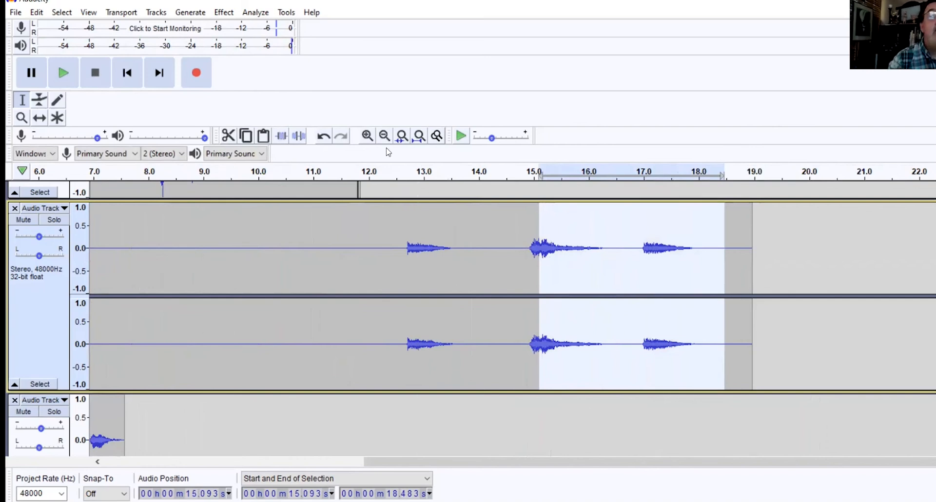
left_click(222, 12)
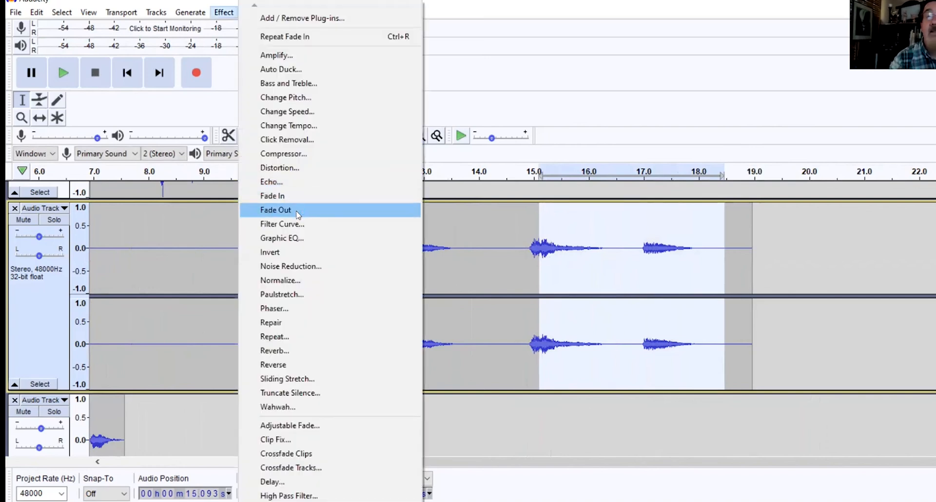
left_click(296, 210)
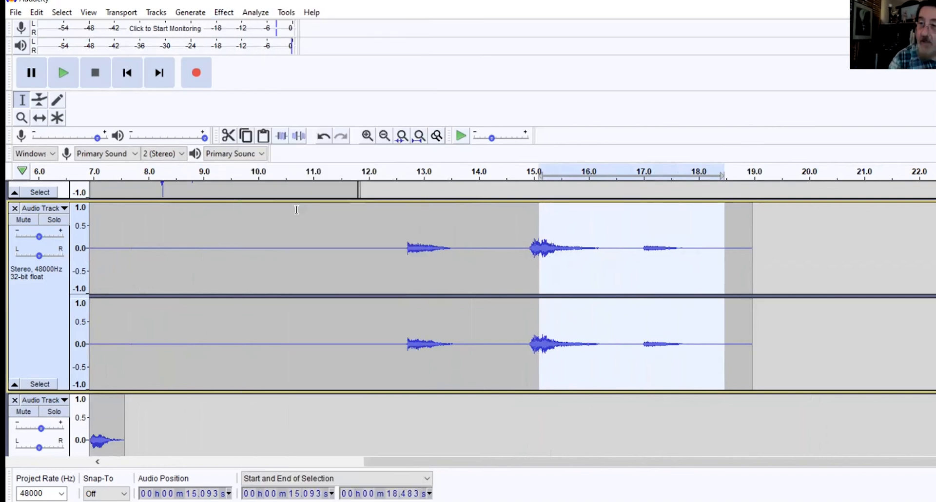
left_click(387, 249)
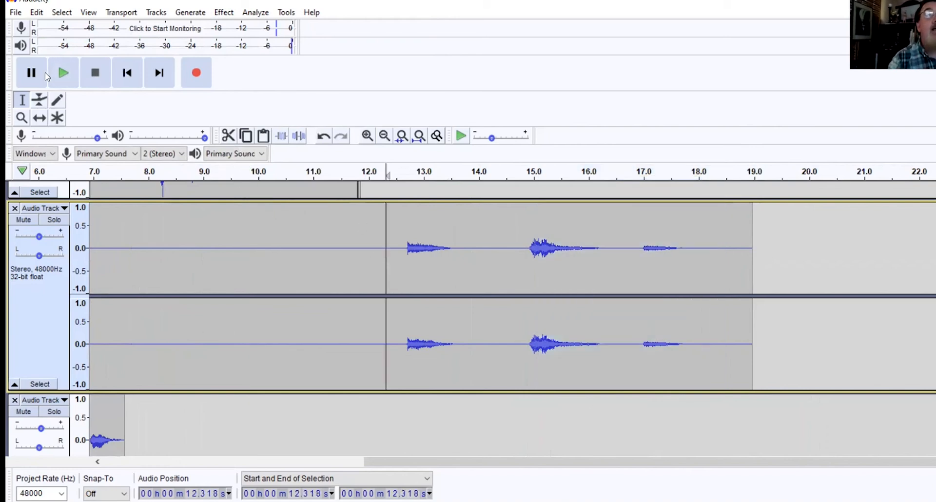
left_click(63, 72)
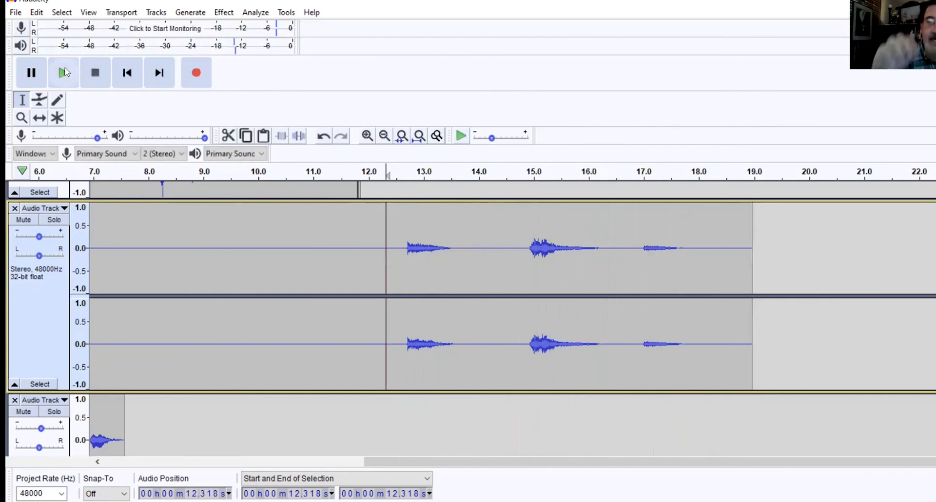
scroll(507, 219, "up", 3)
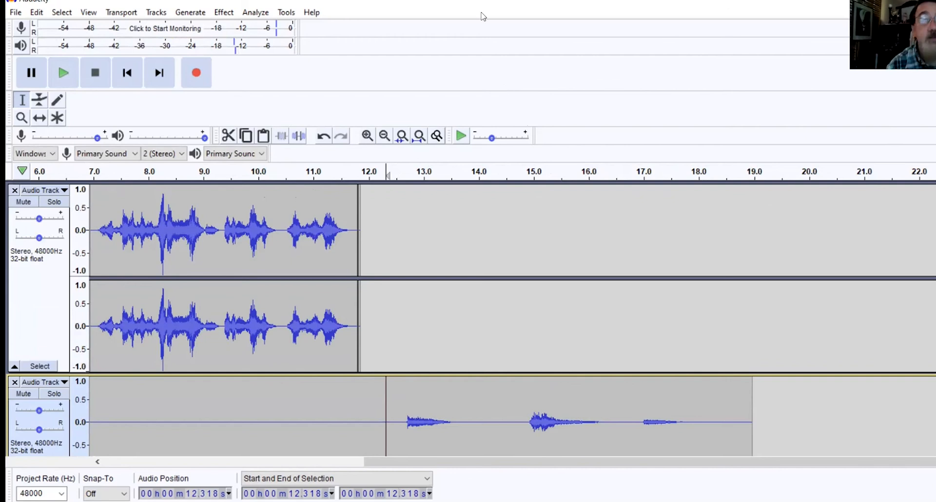
left_click(37, 13)
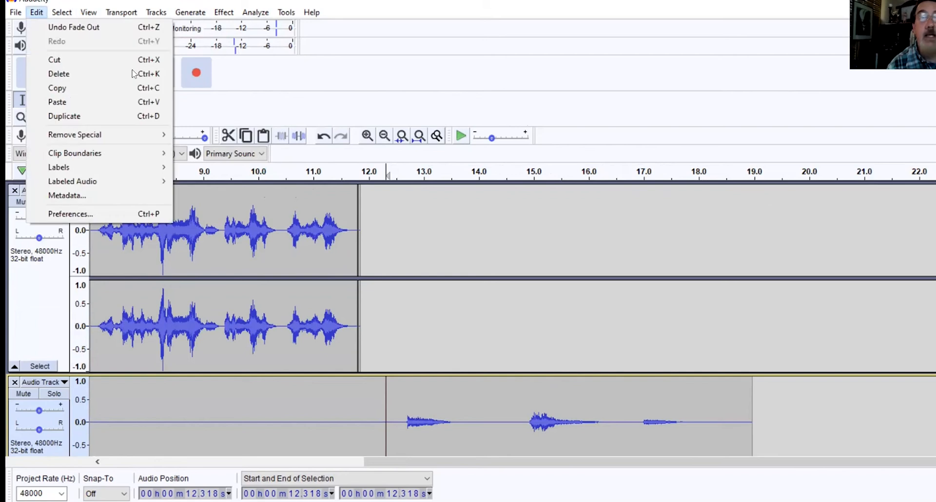
mouse_move(156, 12)
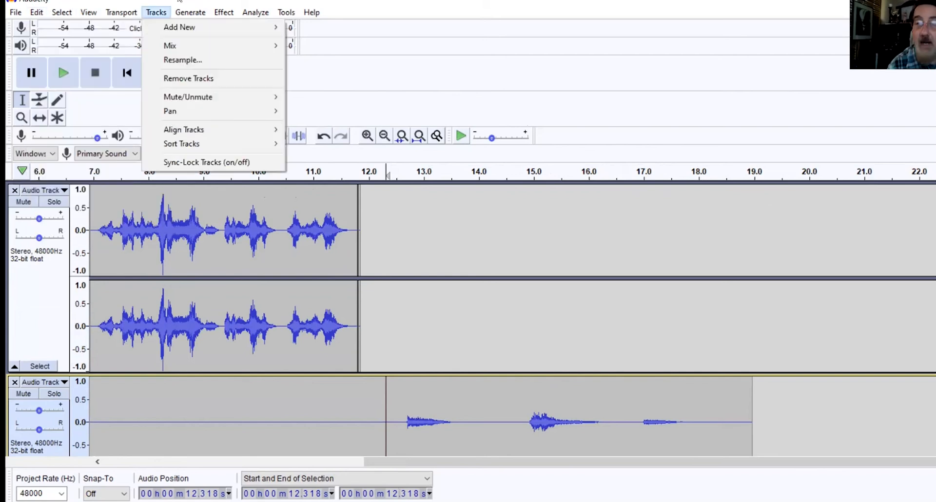
left_click(180, 2)
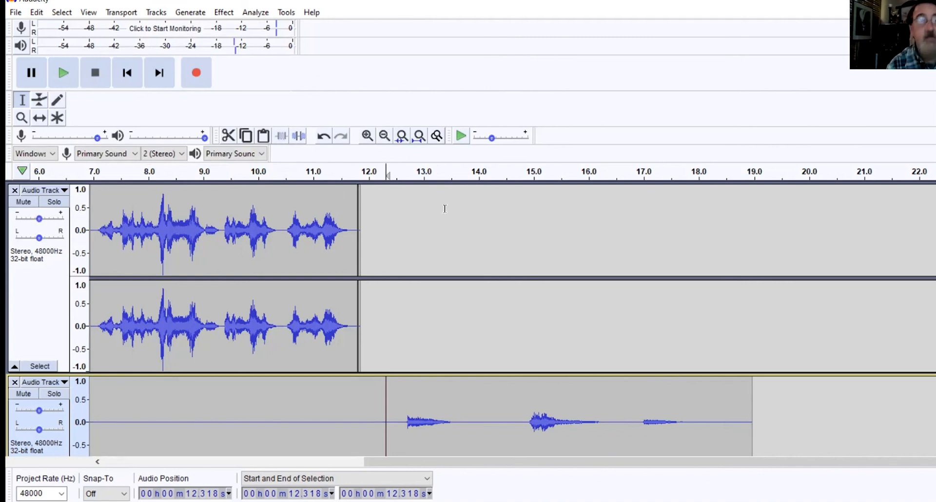
left_click(18, 10)
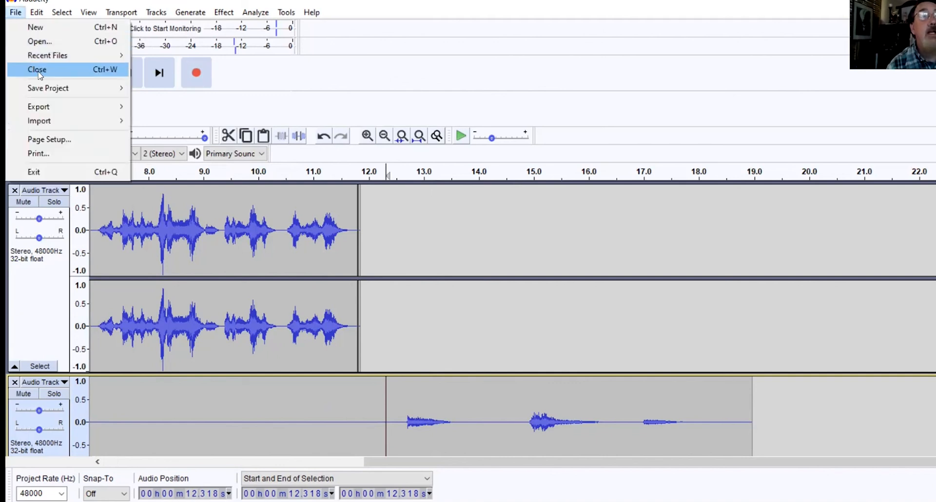
mouse_move(44, 91)
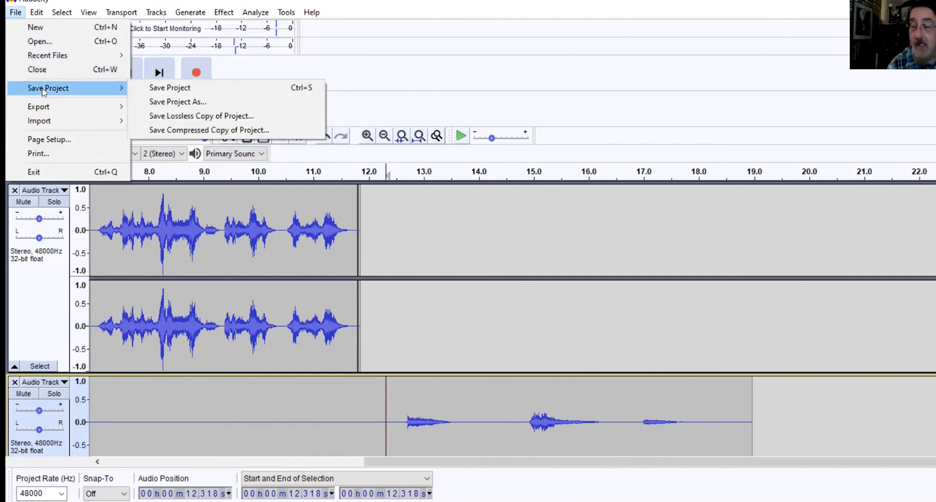
left_click(176, 104)
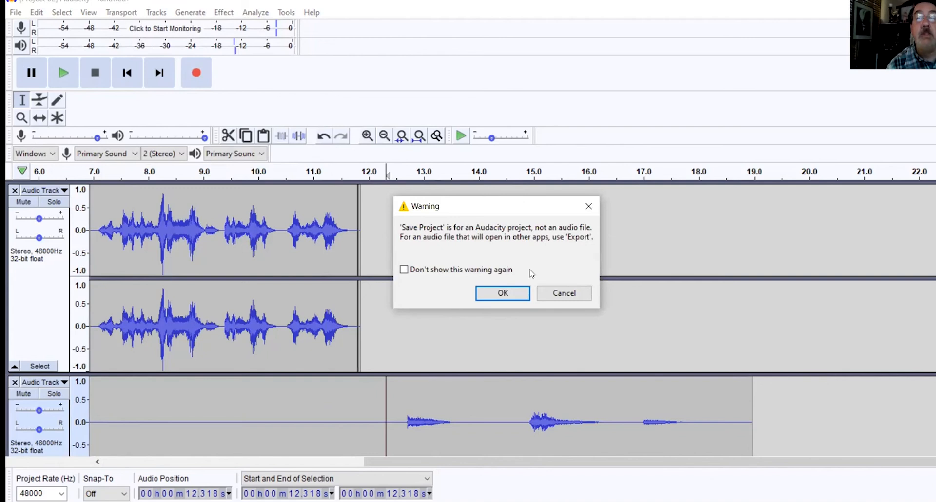
left_click(559, 294)
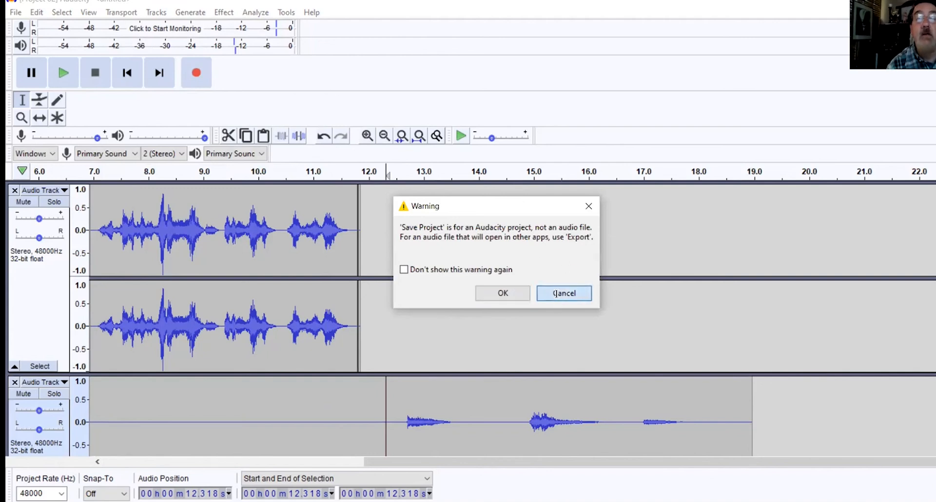
Start saving the Audacity project and browse from Documents through ART_353B_F2021 to the HAIR folder.
left_click(14, 11)
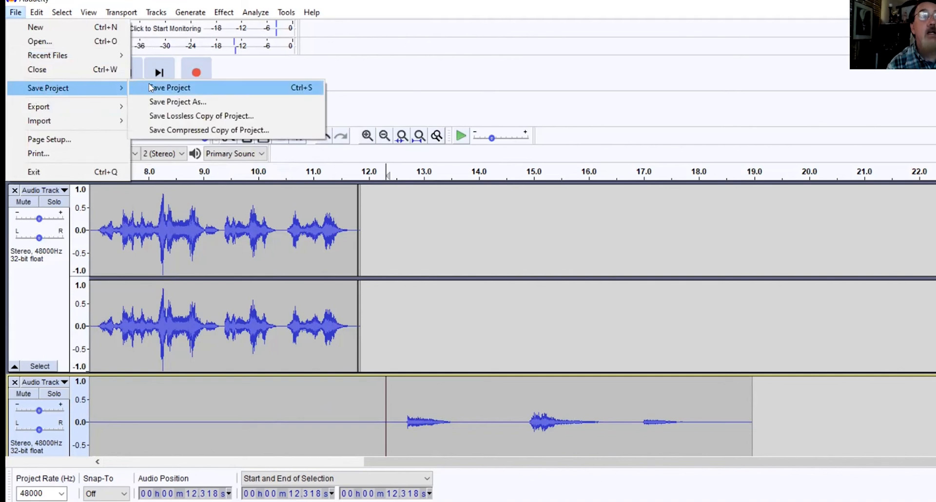
left_click(151, 88)
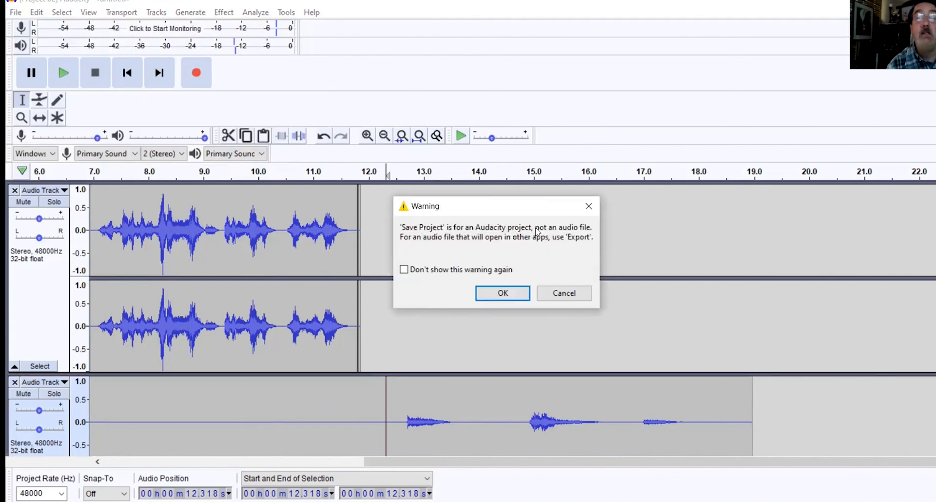
left_click(503, 294)
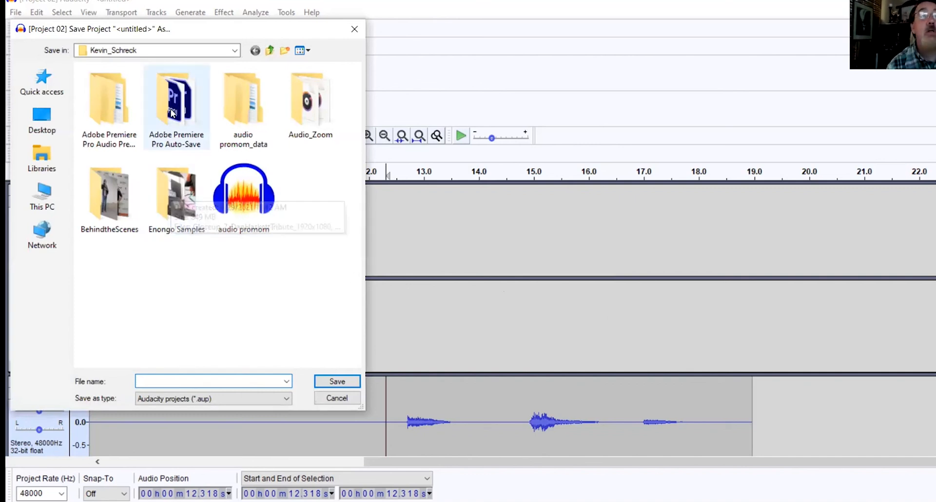
left_click(235, 50)
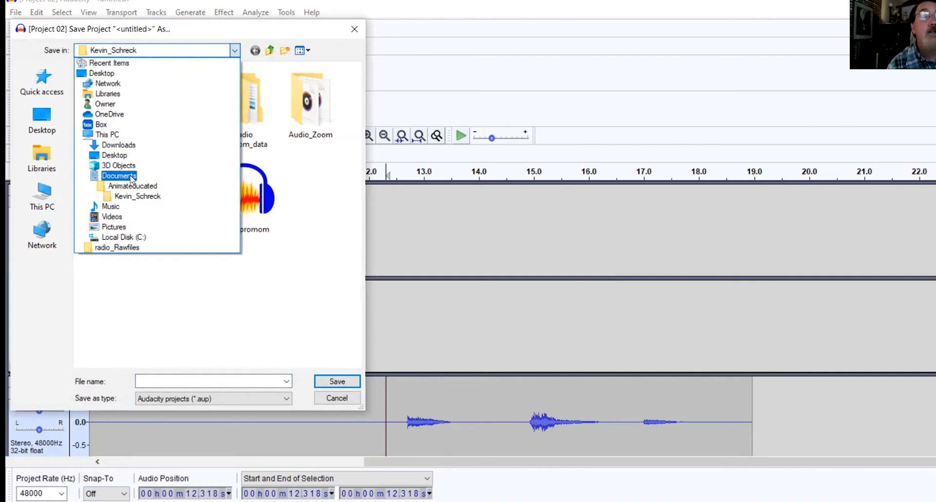
left_click(119, 176)
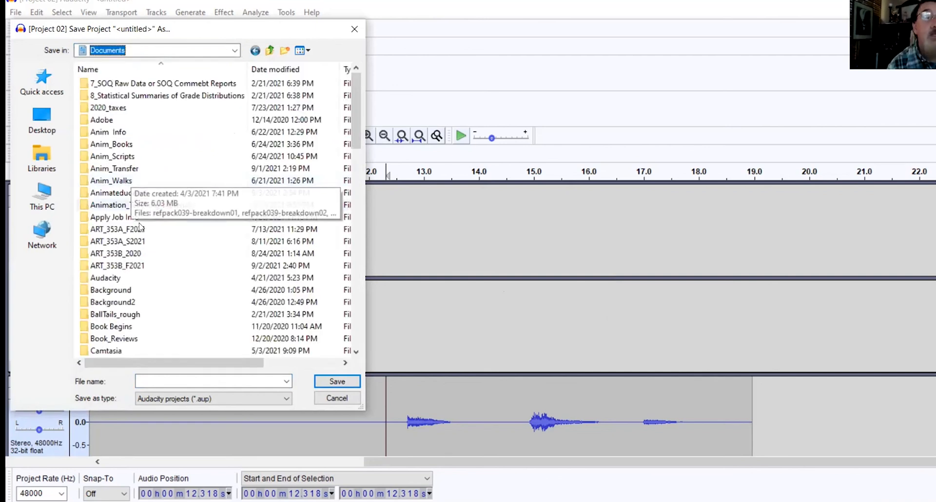
left_click(135, 270)
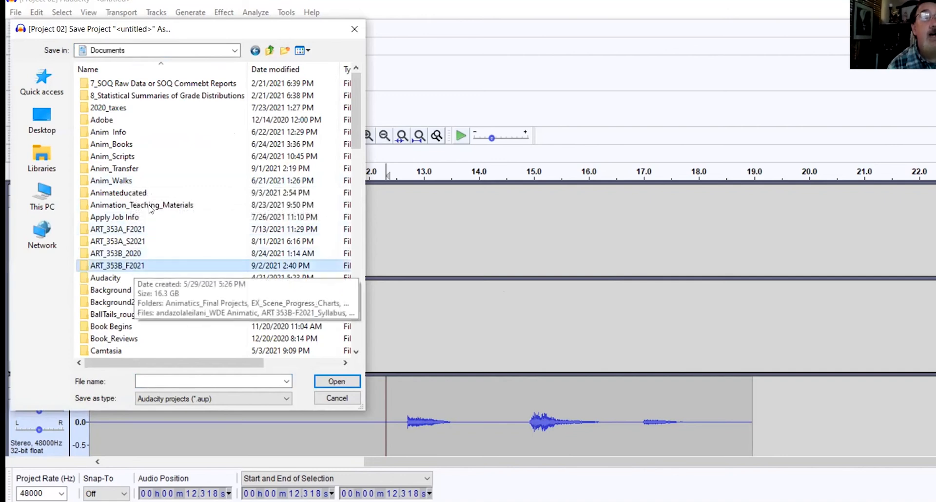
key("Return")
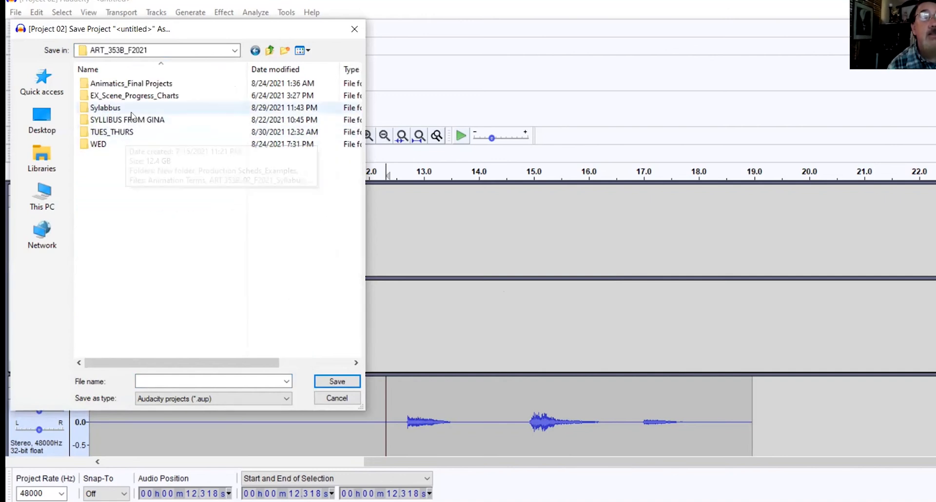
double_click(134, 96)
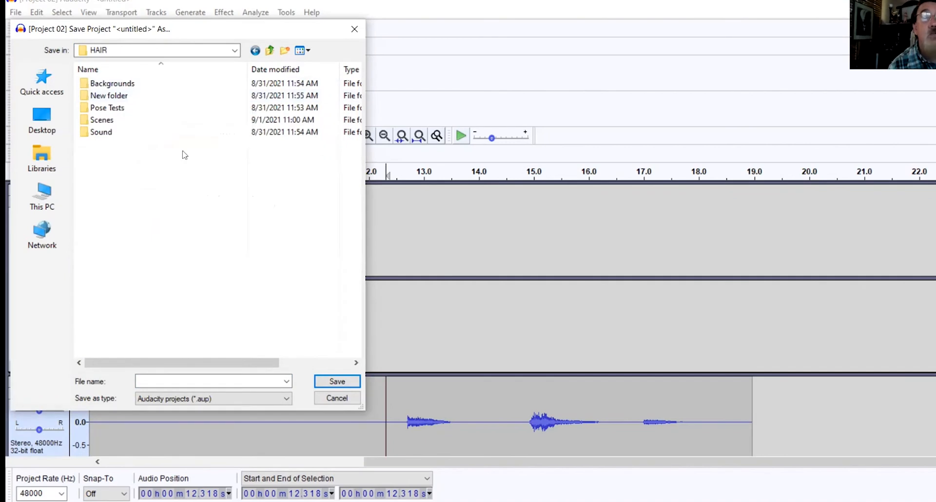
Create a folder named Audicity inside the HAIR folder and open it as the save location.
left_click(286, 51)
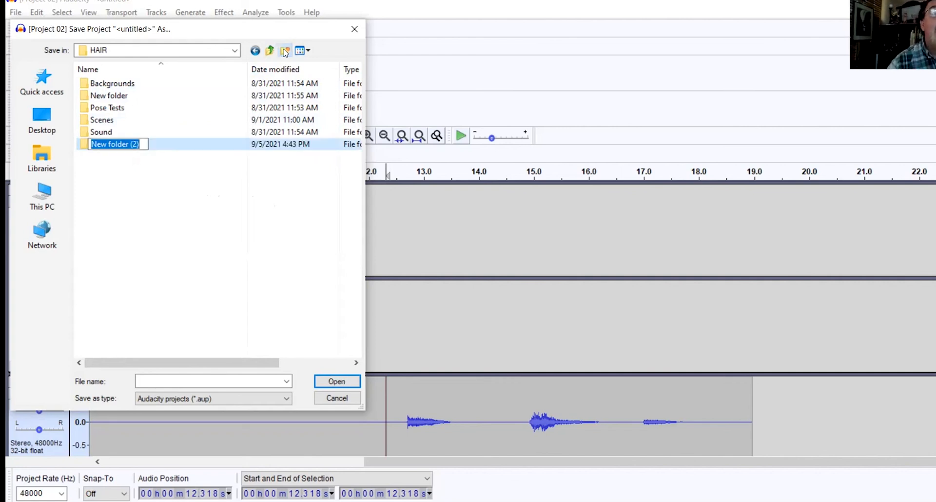
type("A")
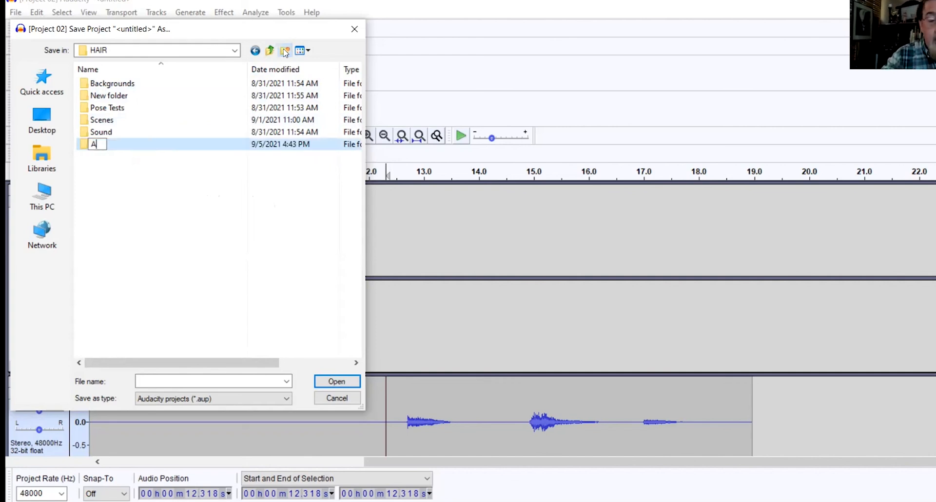
type("udioity")
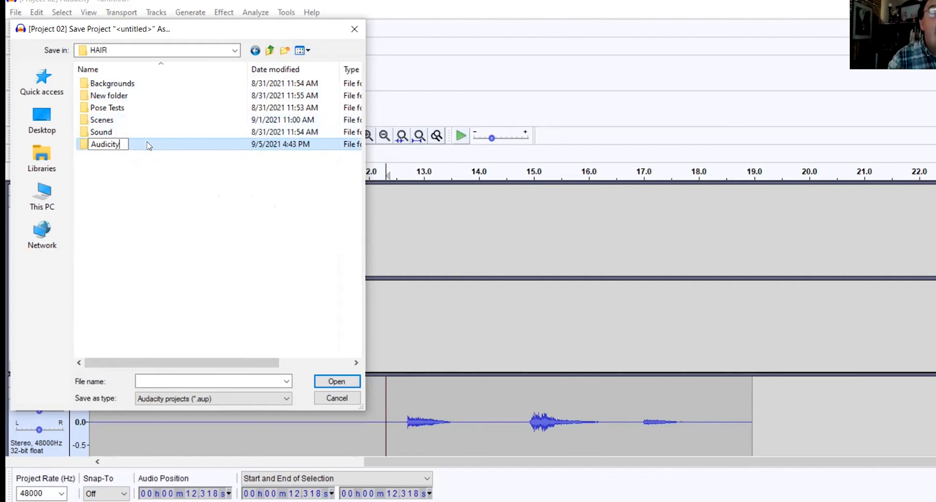
key("Return")
key("Return")
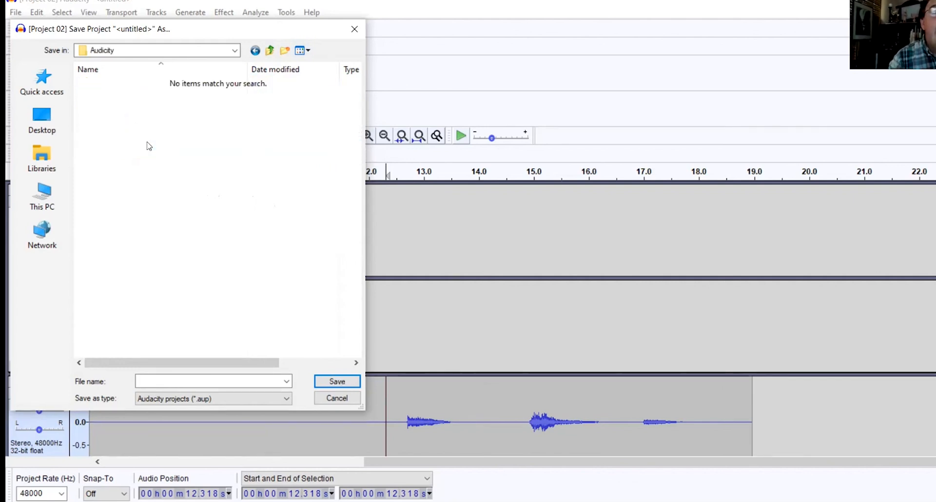
Name the Audacity project DarthVader and save it in the Audicity folder.
left_click(214, 380)
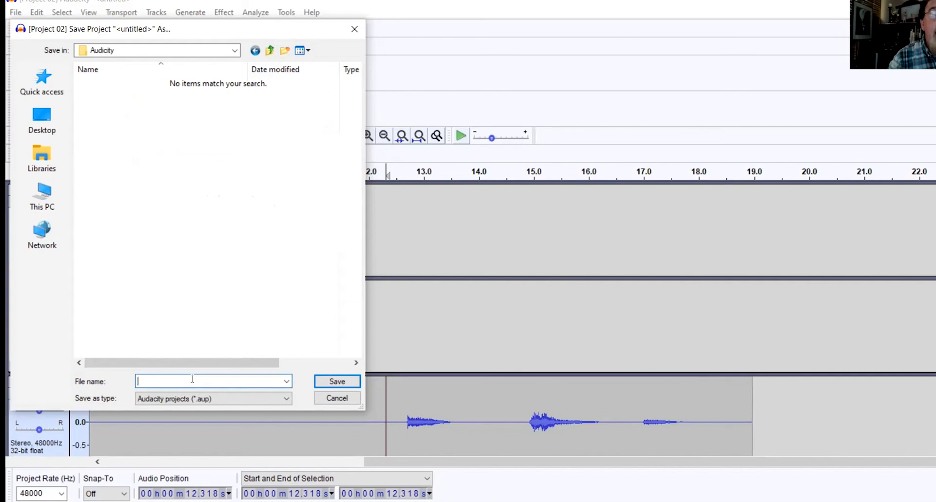
type("Dar")
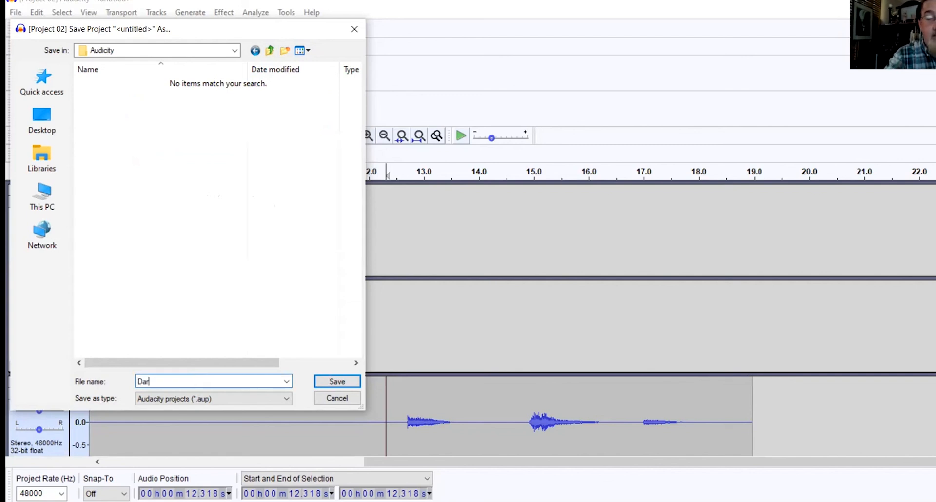
type("thVader")
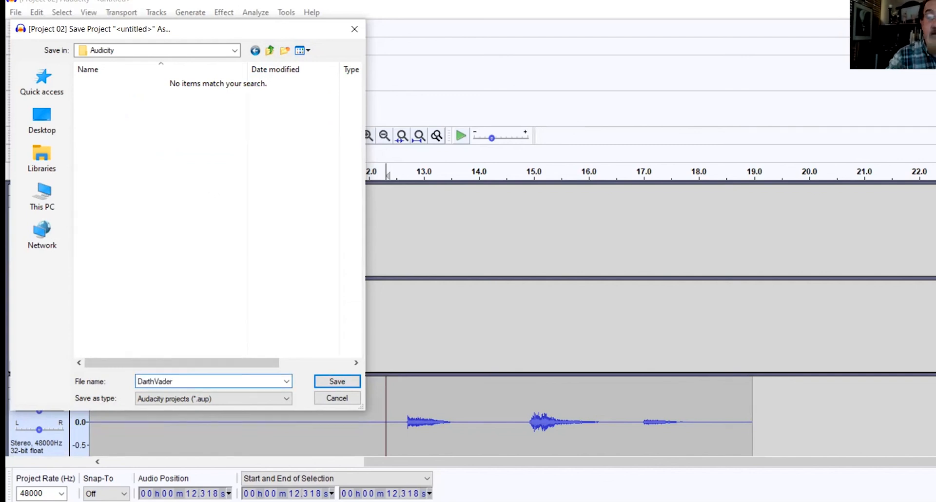
left_click(338, 383)
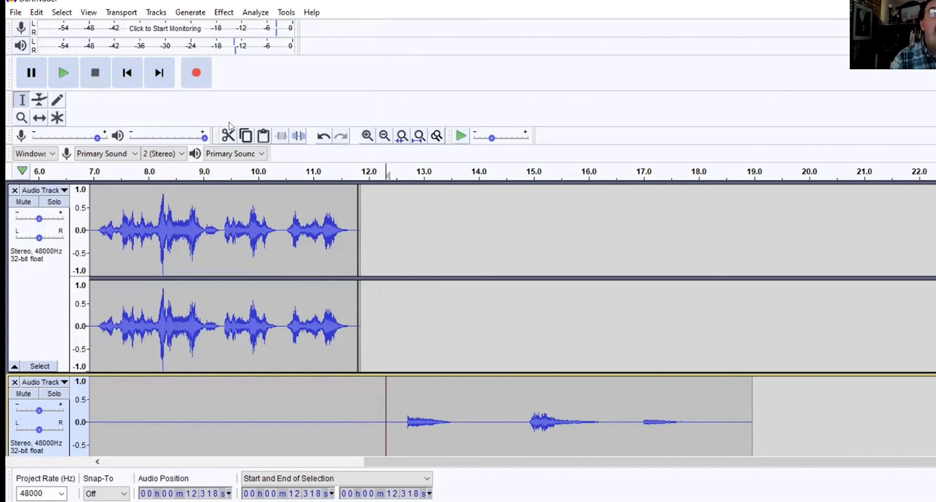
Select all audio in the project and start exporting it as a WAV file.
left_click(61, 12)
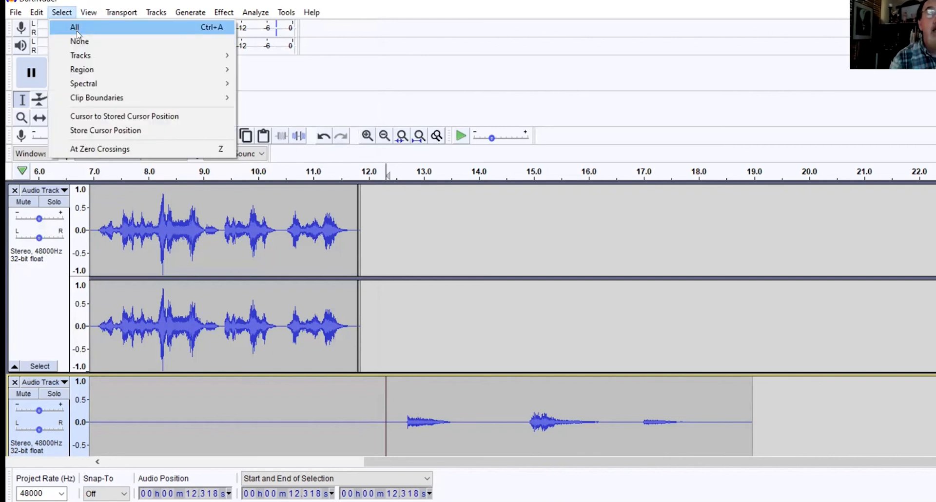
left_click(78, 34)
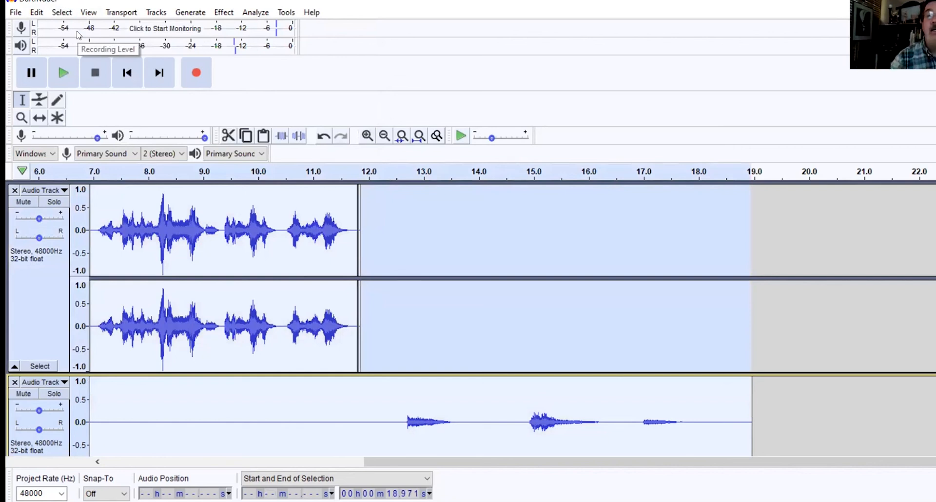
left_click(37, 14)
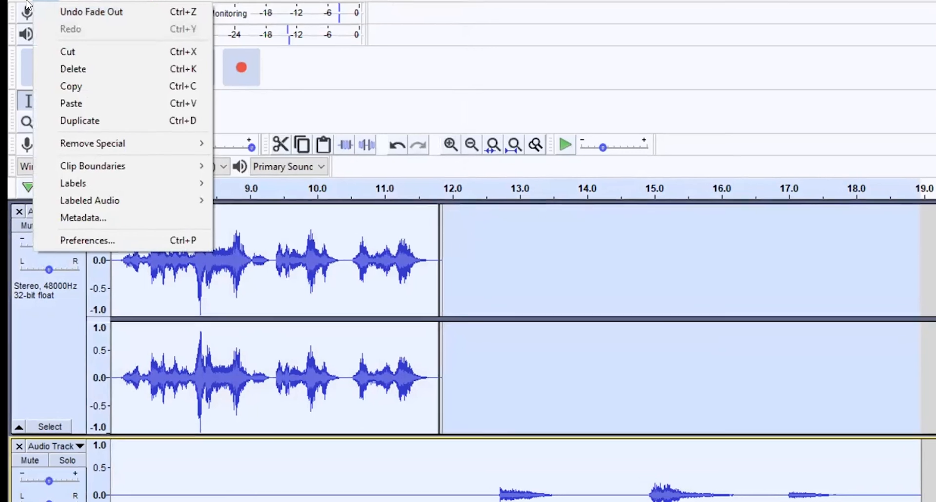
mouse_move(15, 13)
mouse_move(66, 117)
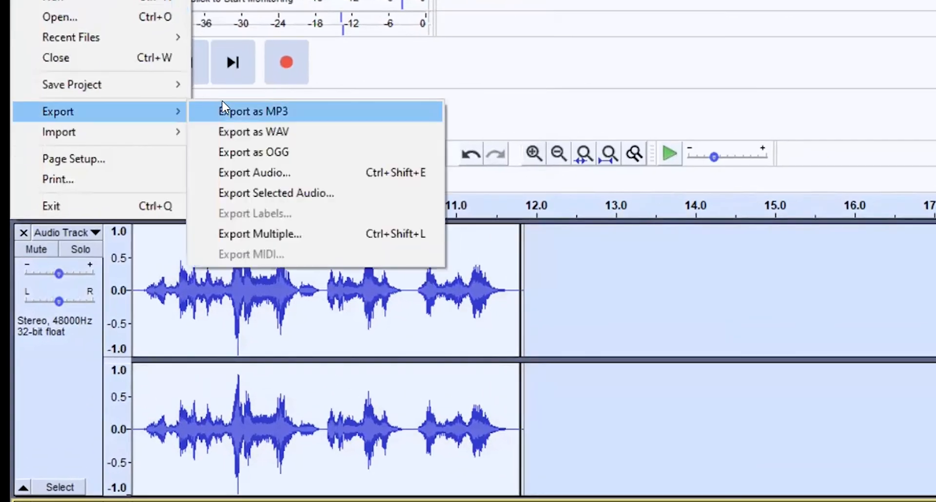
left_click(256, 130)
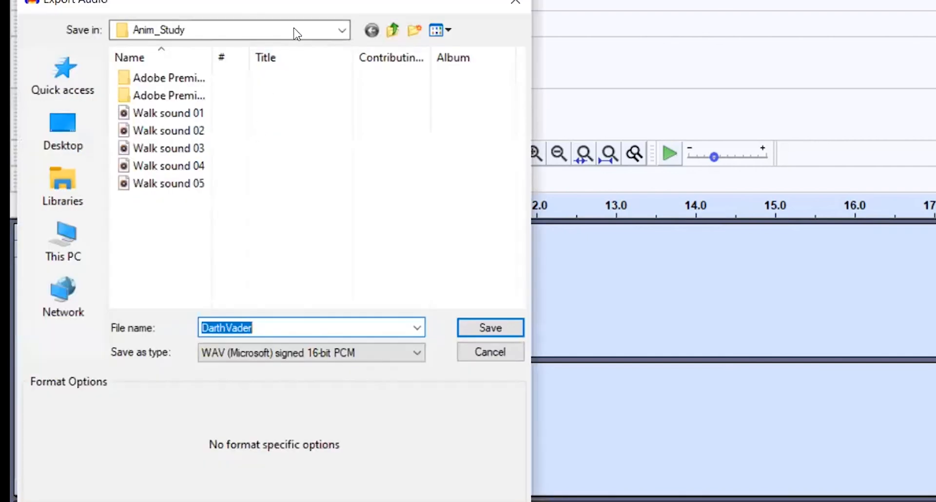
Browse the export location from Documents to the HAIR project folder and open its Sound folder.
left_click(344, 33)
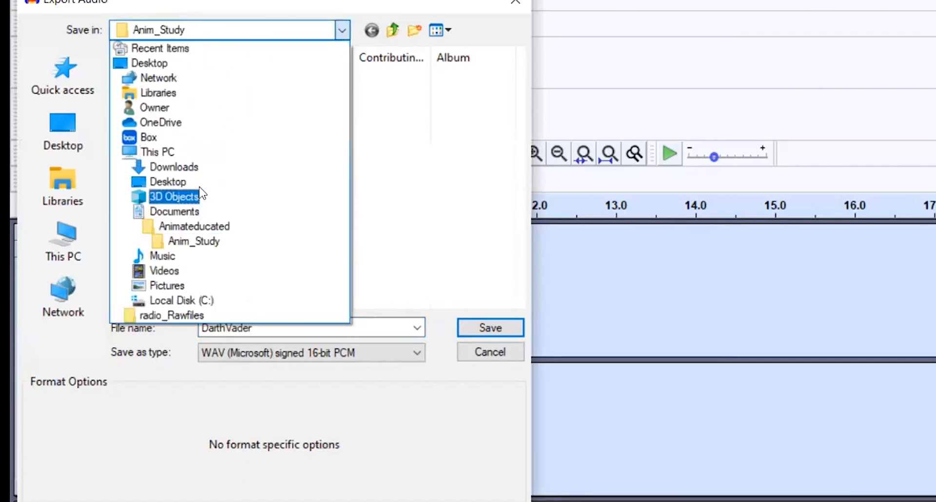
left_click(175, 214)
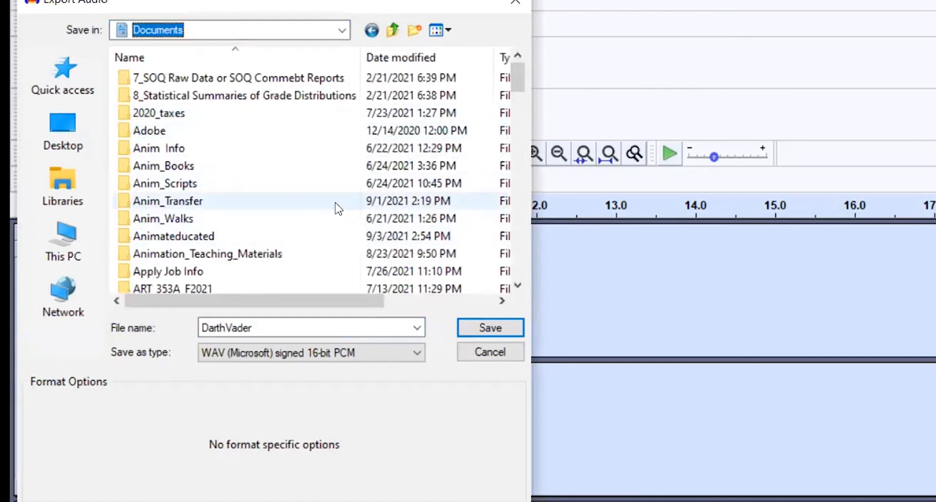
left_click_drag(517, 81, 519, 109)
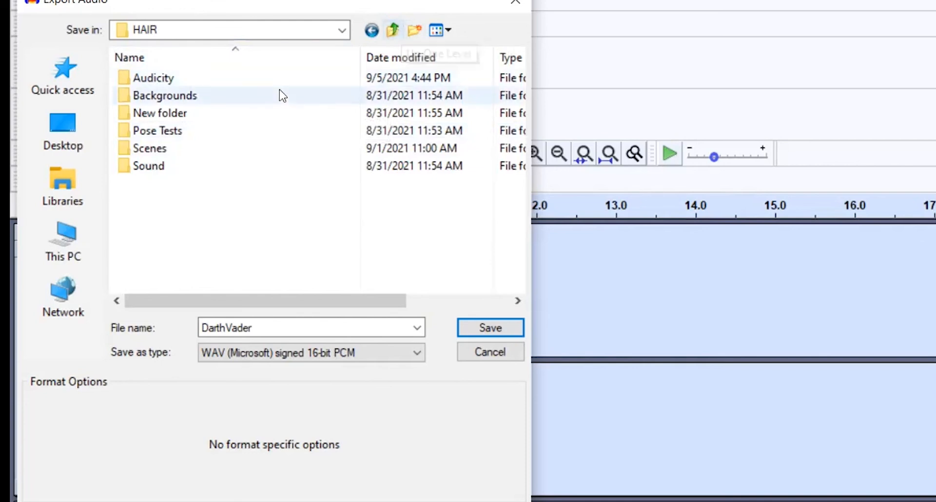
left_click(164, 169)
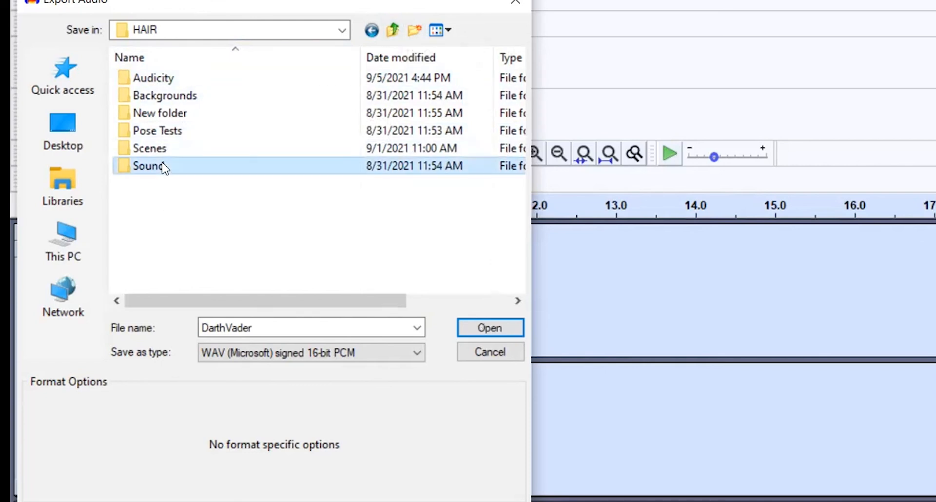
double_click(165, 168)
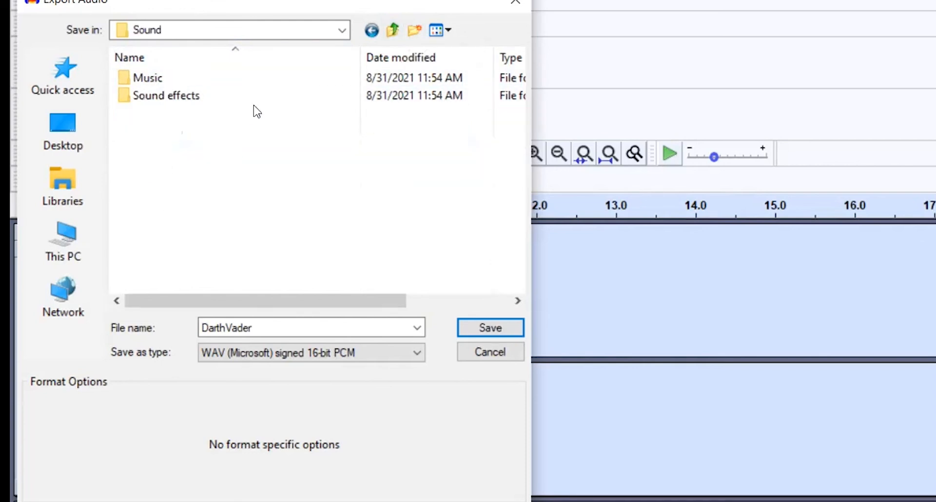
Create a DarthVader folder inside Sound and save the export there as DarthVader in WAV signed 16-bit PCM format.
left_click(412, 30)
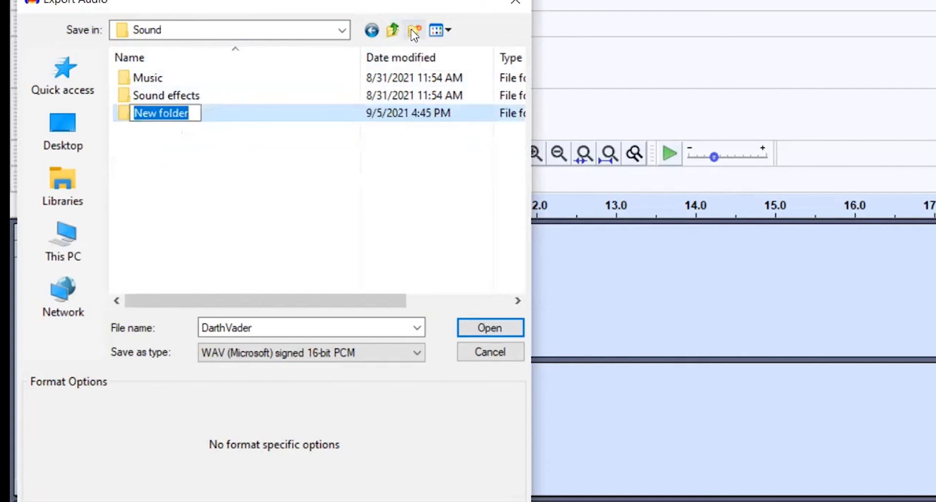
type("D")
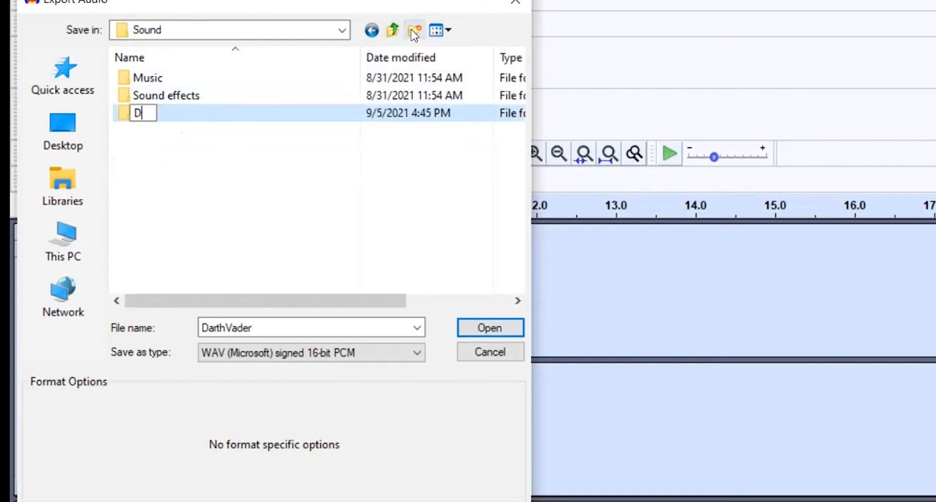
type("arthVader")
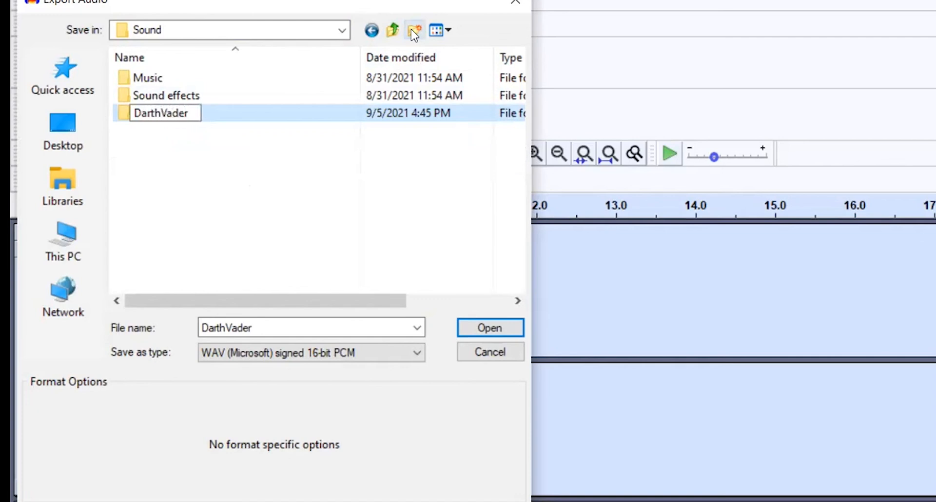
double_click(308, 114)
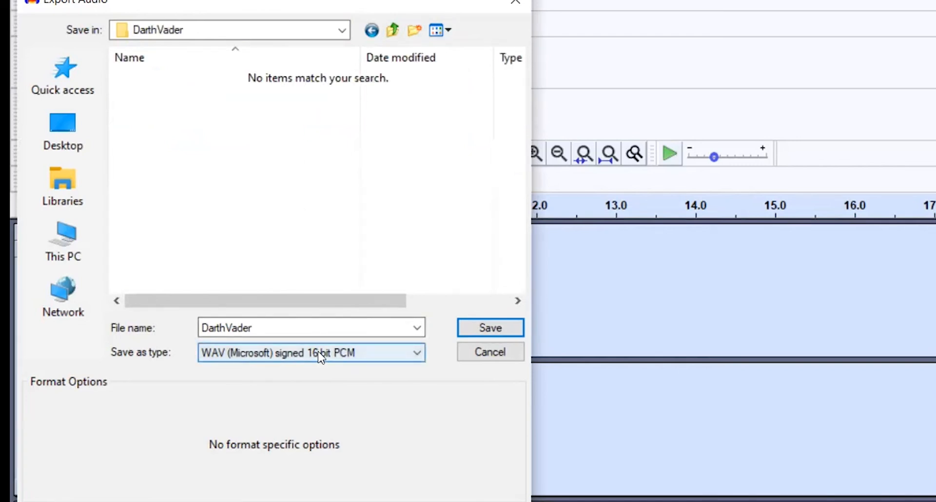
left_click(482, 331)
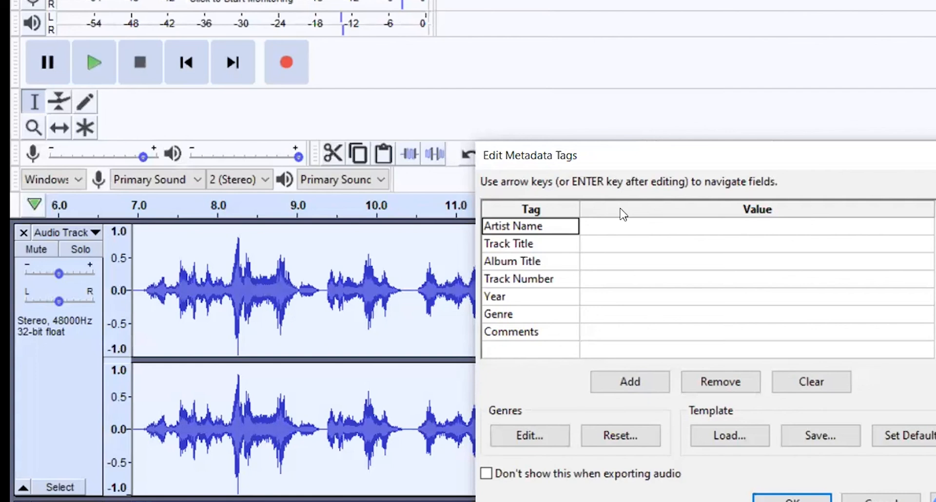
Fill in the metadata with the artist's name, album title Darth Vader, year 2021 and comment "Darth yells at Princess", and complete the export.
left_click(633, 226)
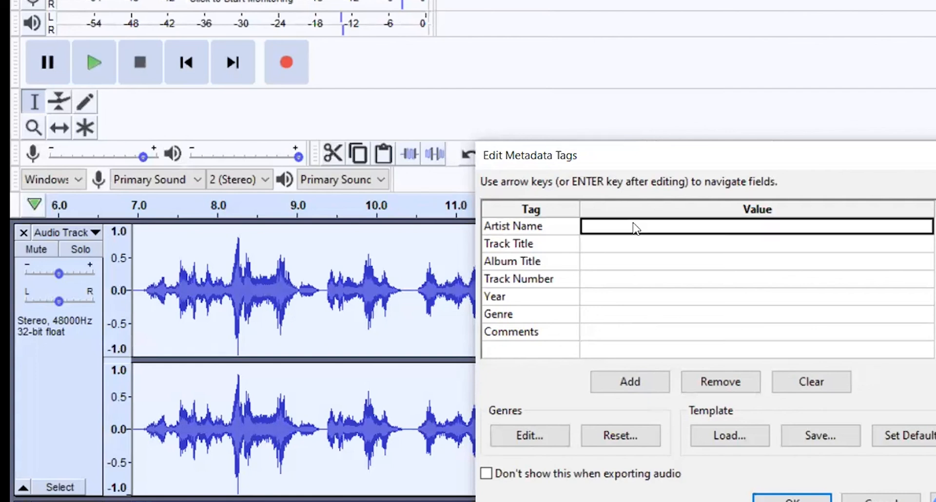
type("Jim Richardson")
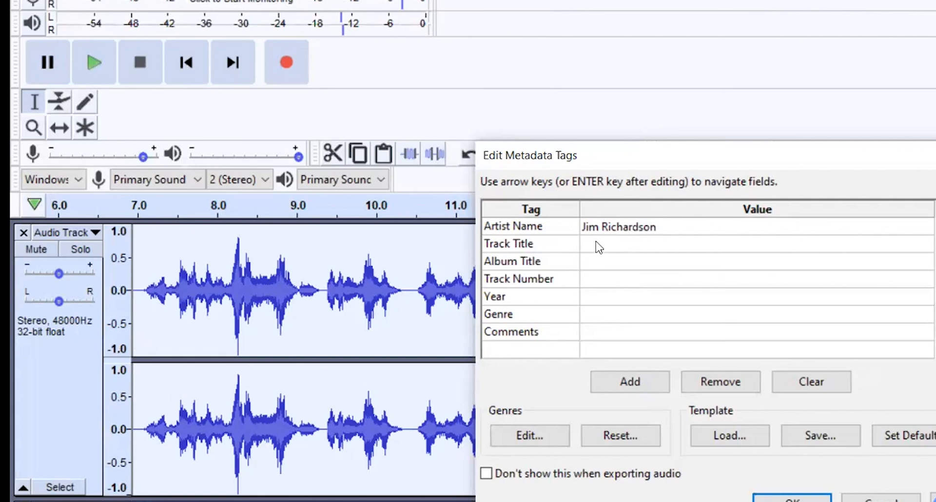
left_click(592, 270)
type("Dar")
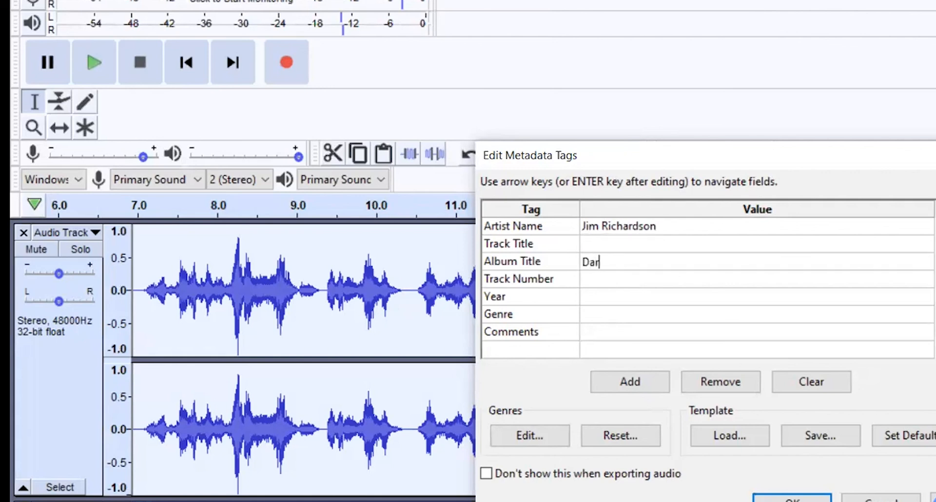
type("th Vader")
left_click(583, 302)
type("2021")
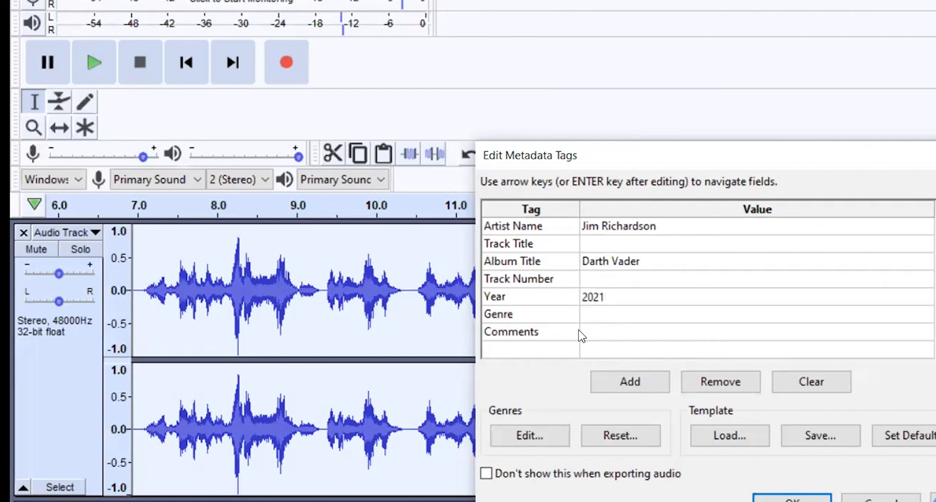
left_click(584, 334)
type("Darth yells at Princess")
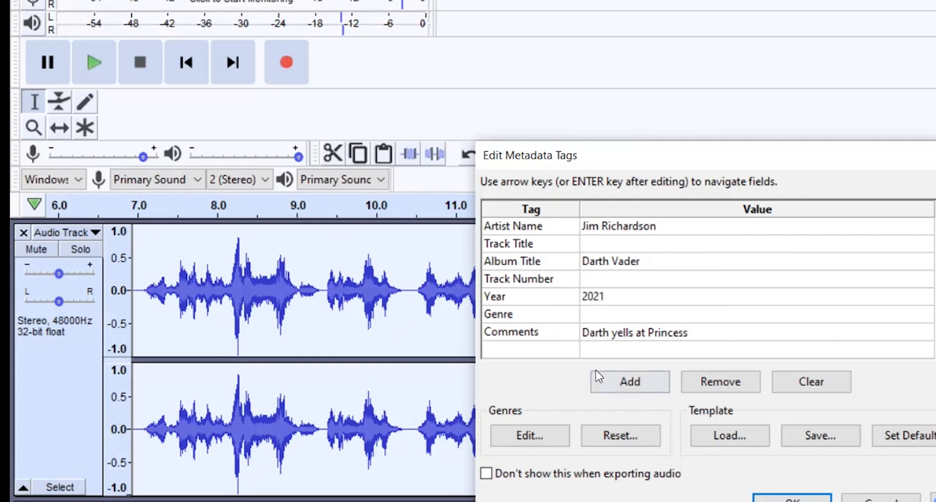
left_click(792, 495)
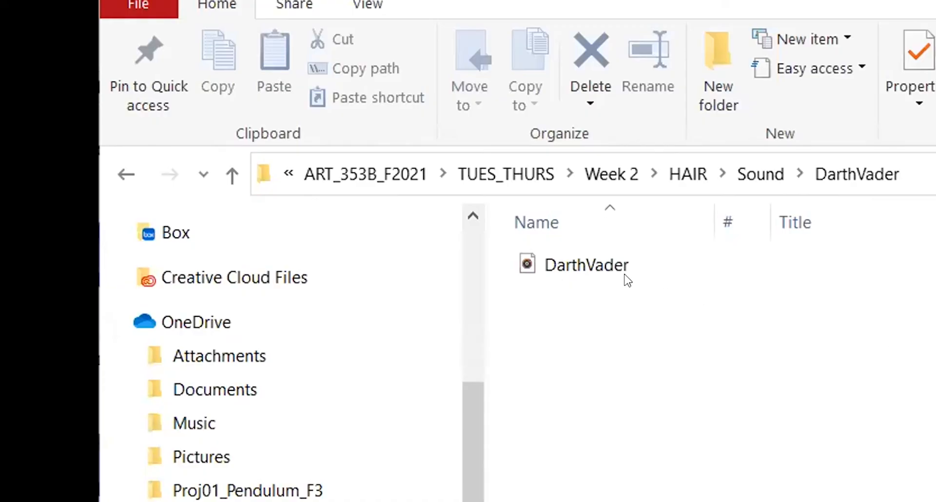
Switch to File Explorer and open the exported DarthVader audio file from the Sound > DarthVader folder to play it.
double_click(602, 257)
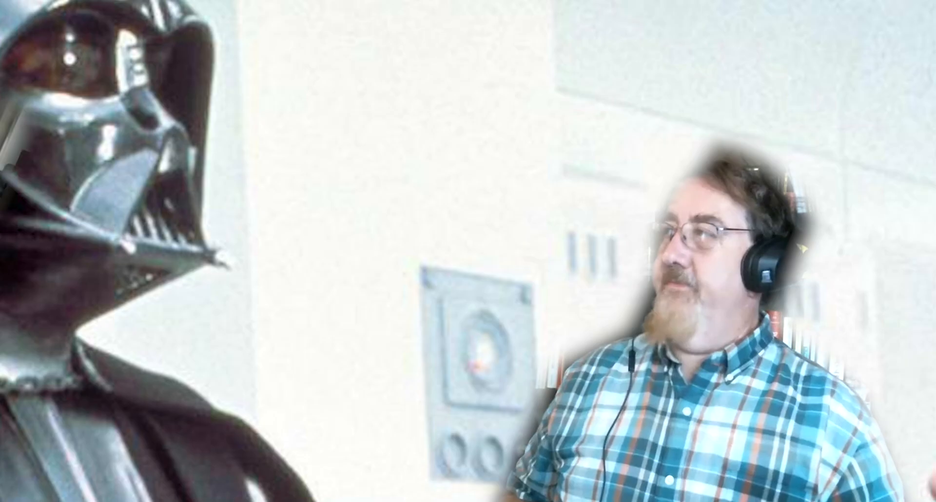